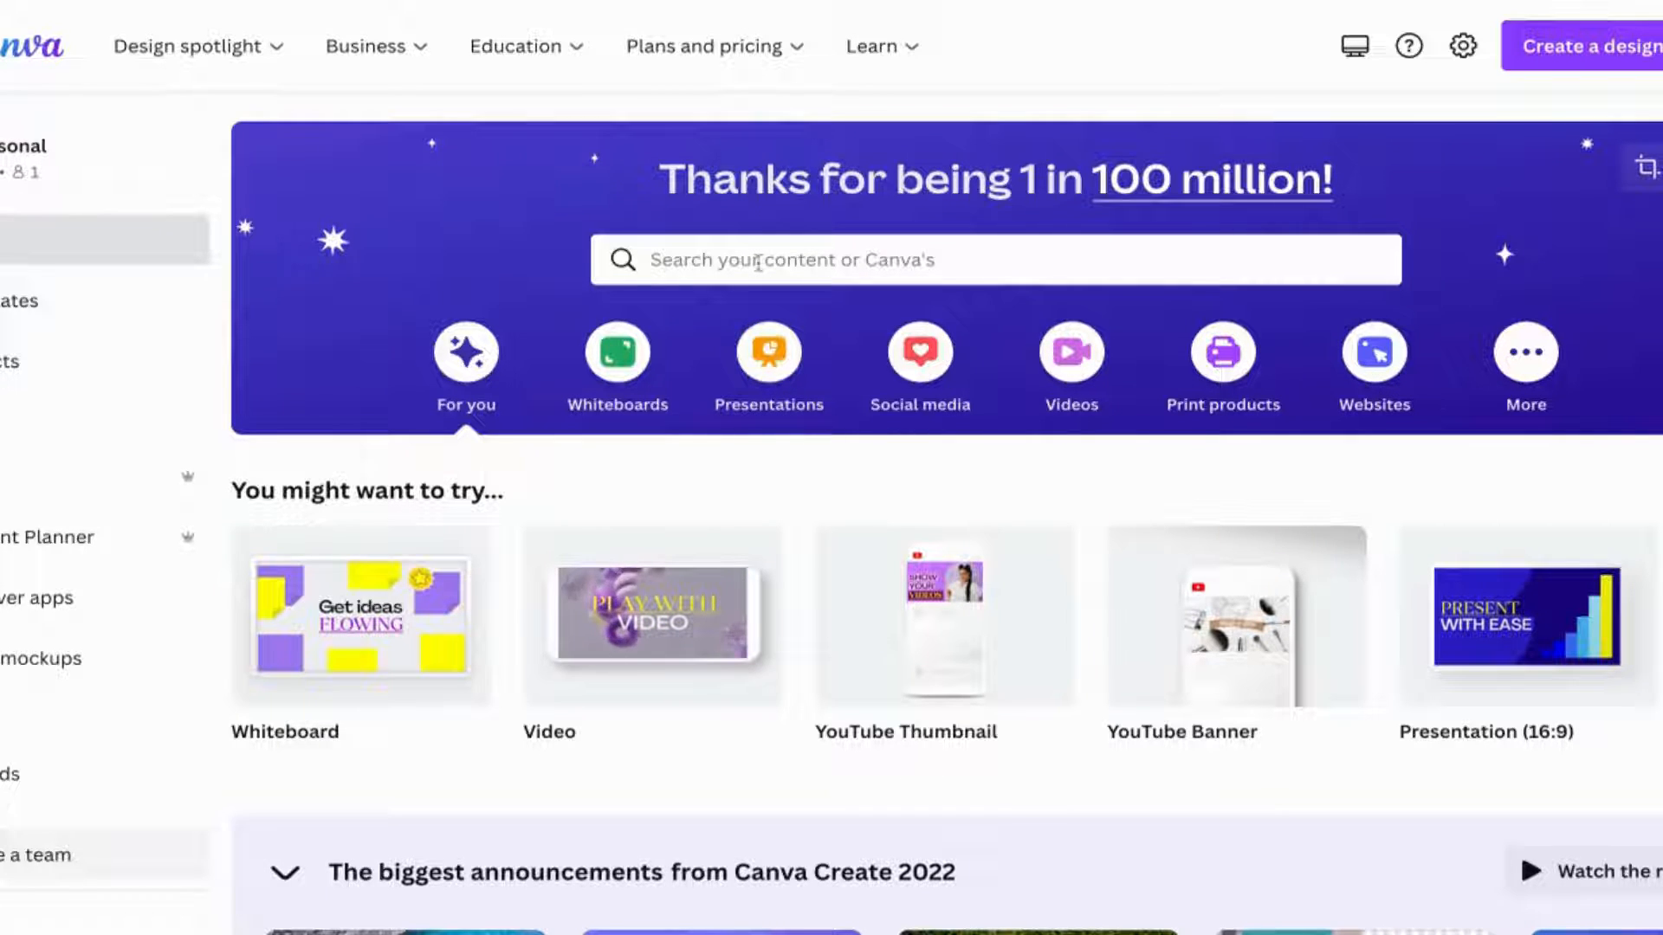
Step: Search the templates for "youtube thumbnails", browse the designs and create a blank YouTube Thumbnail
click(759, 262)
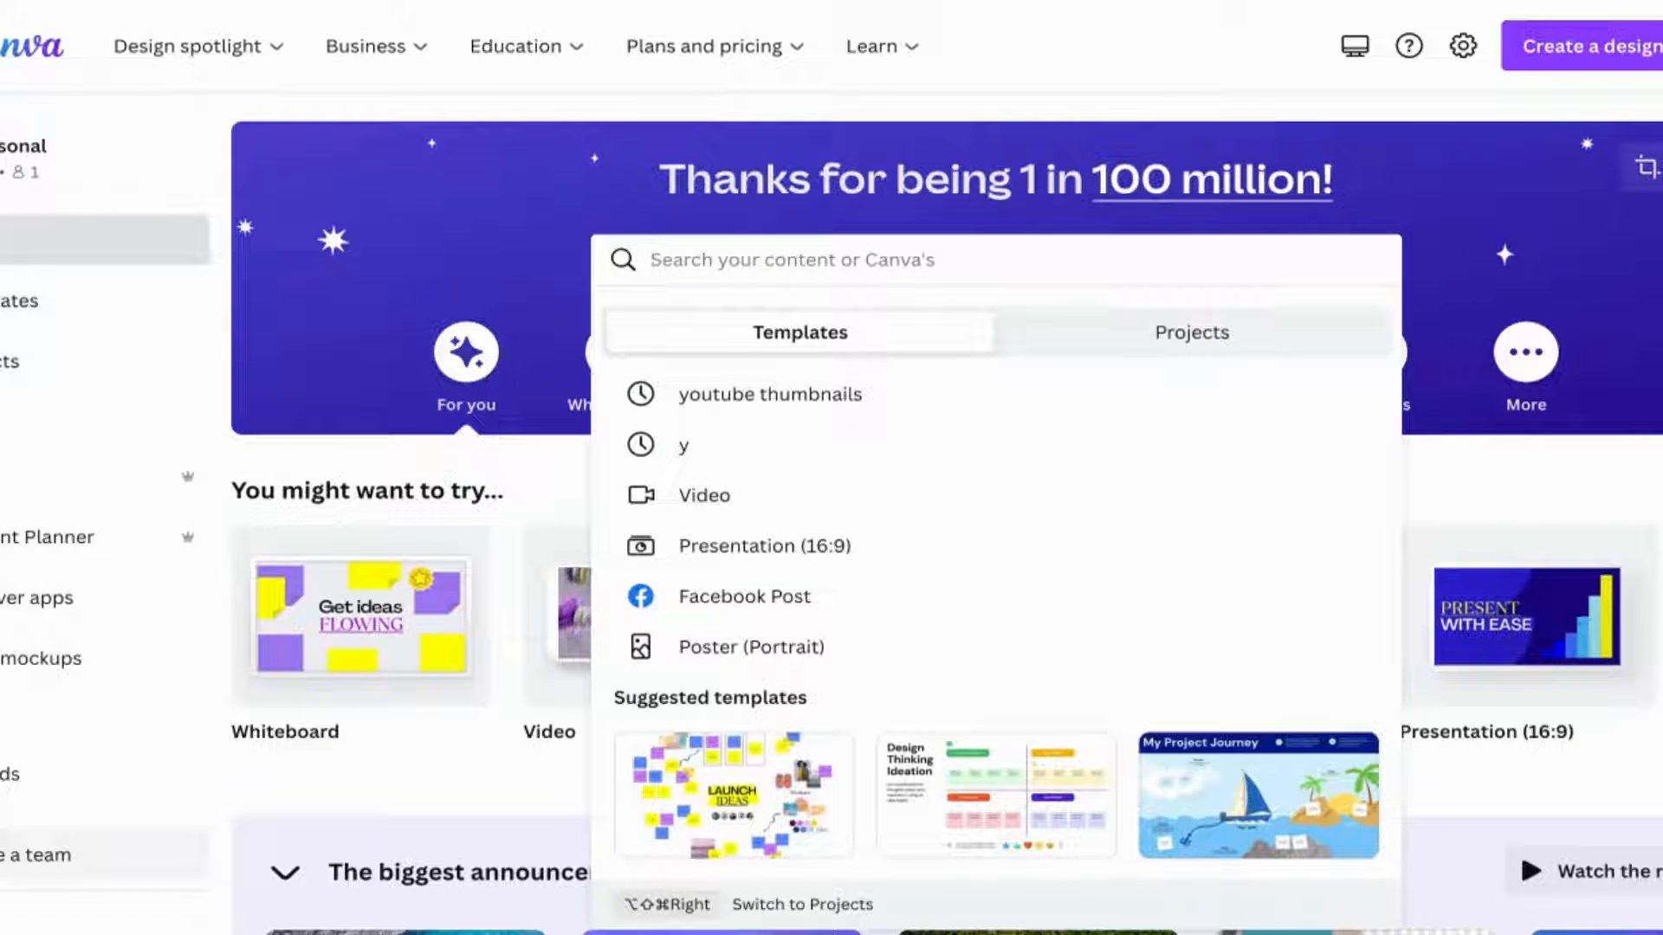
click(802, 392)
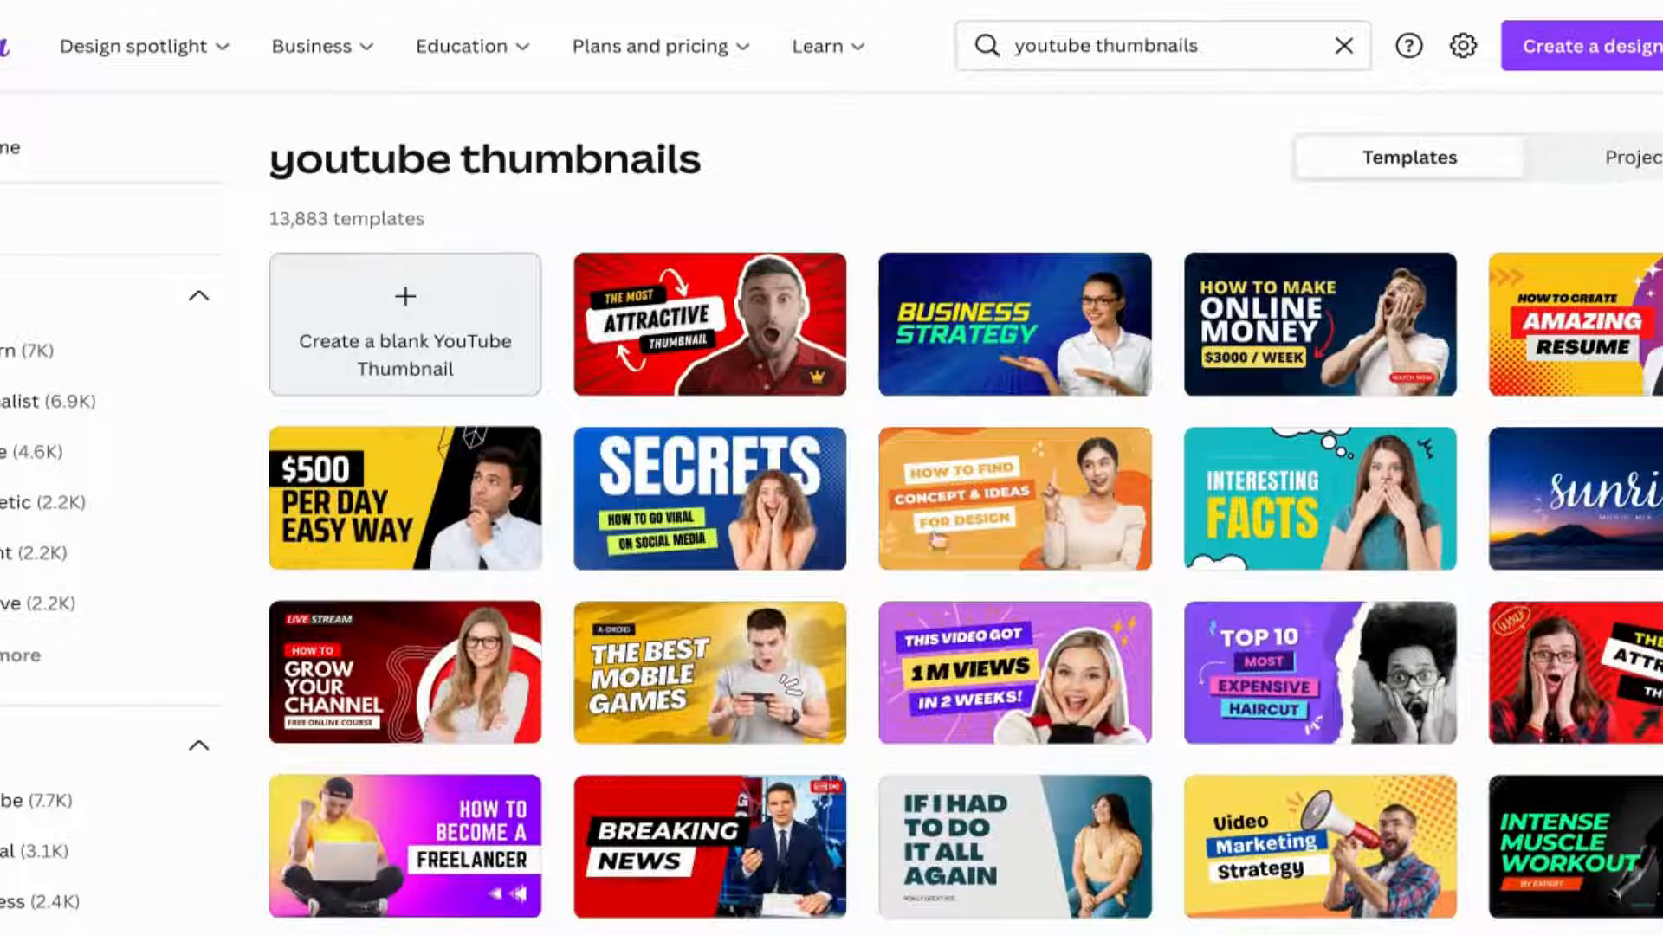
scroll(875, 754, down, 3)
scroll(875, 753, down, 3)
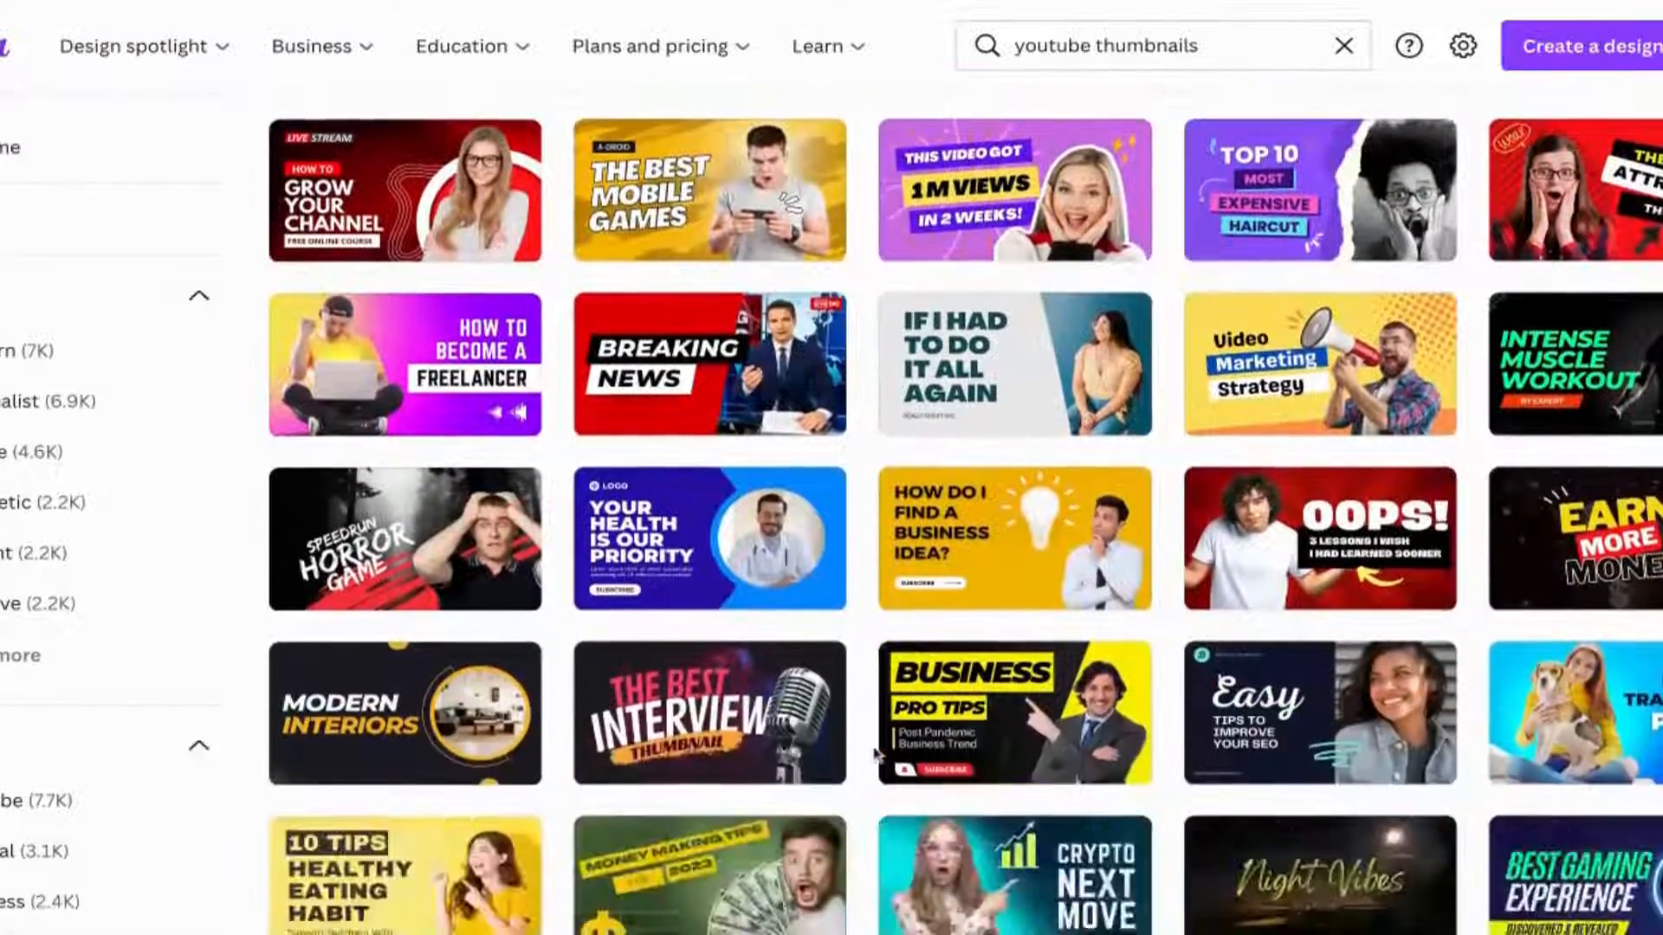
scroll(964, 509, down, 5)
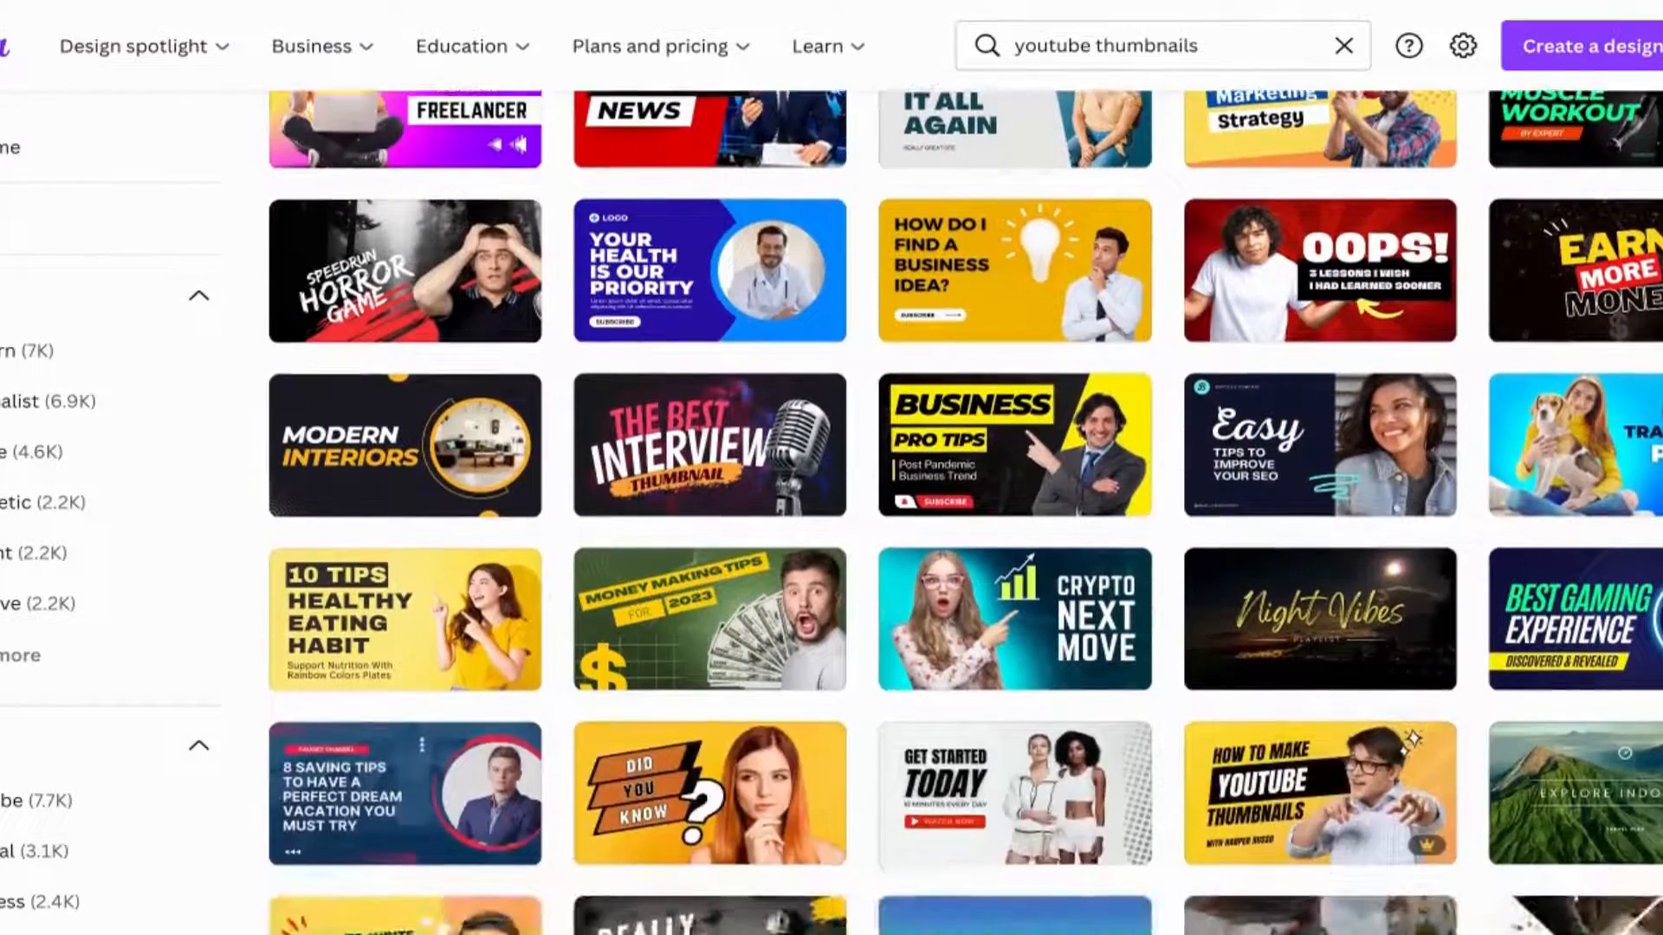
scroll(965, 509, down, 1)
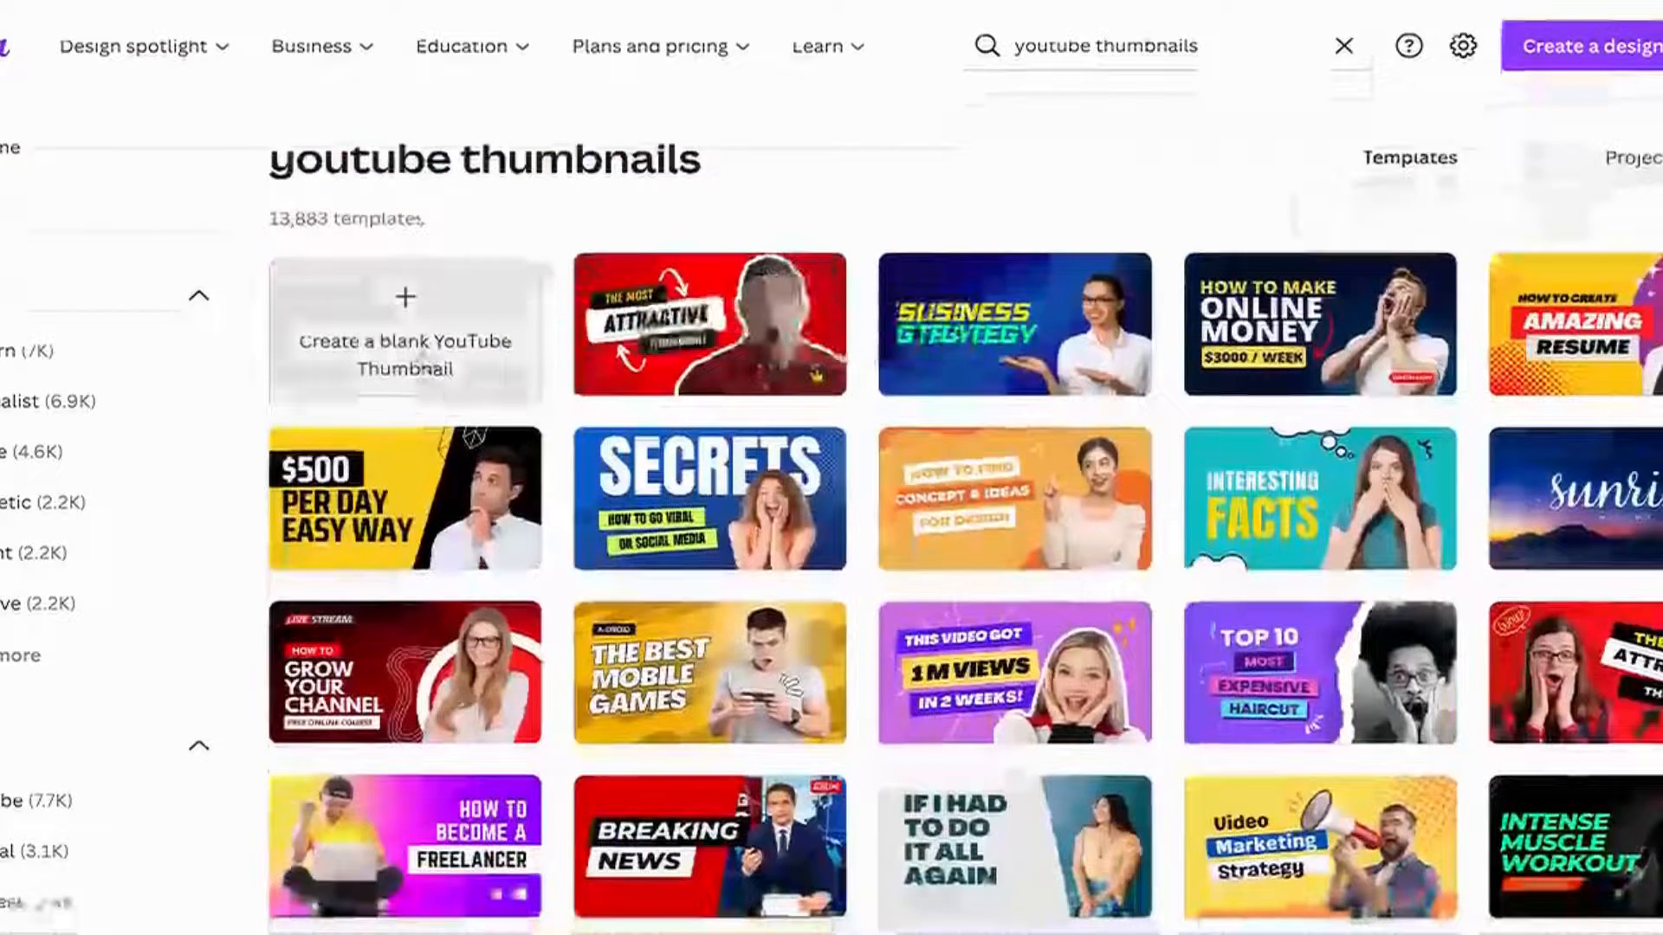
click(430, 364)
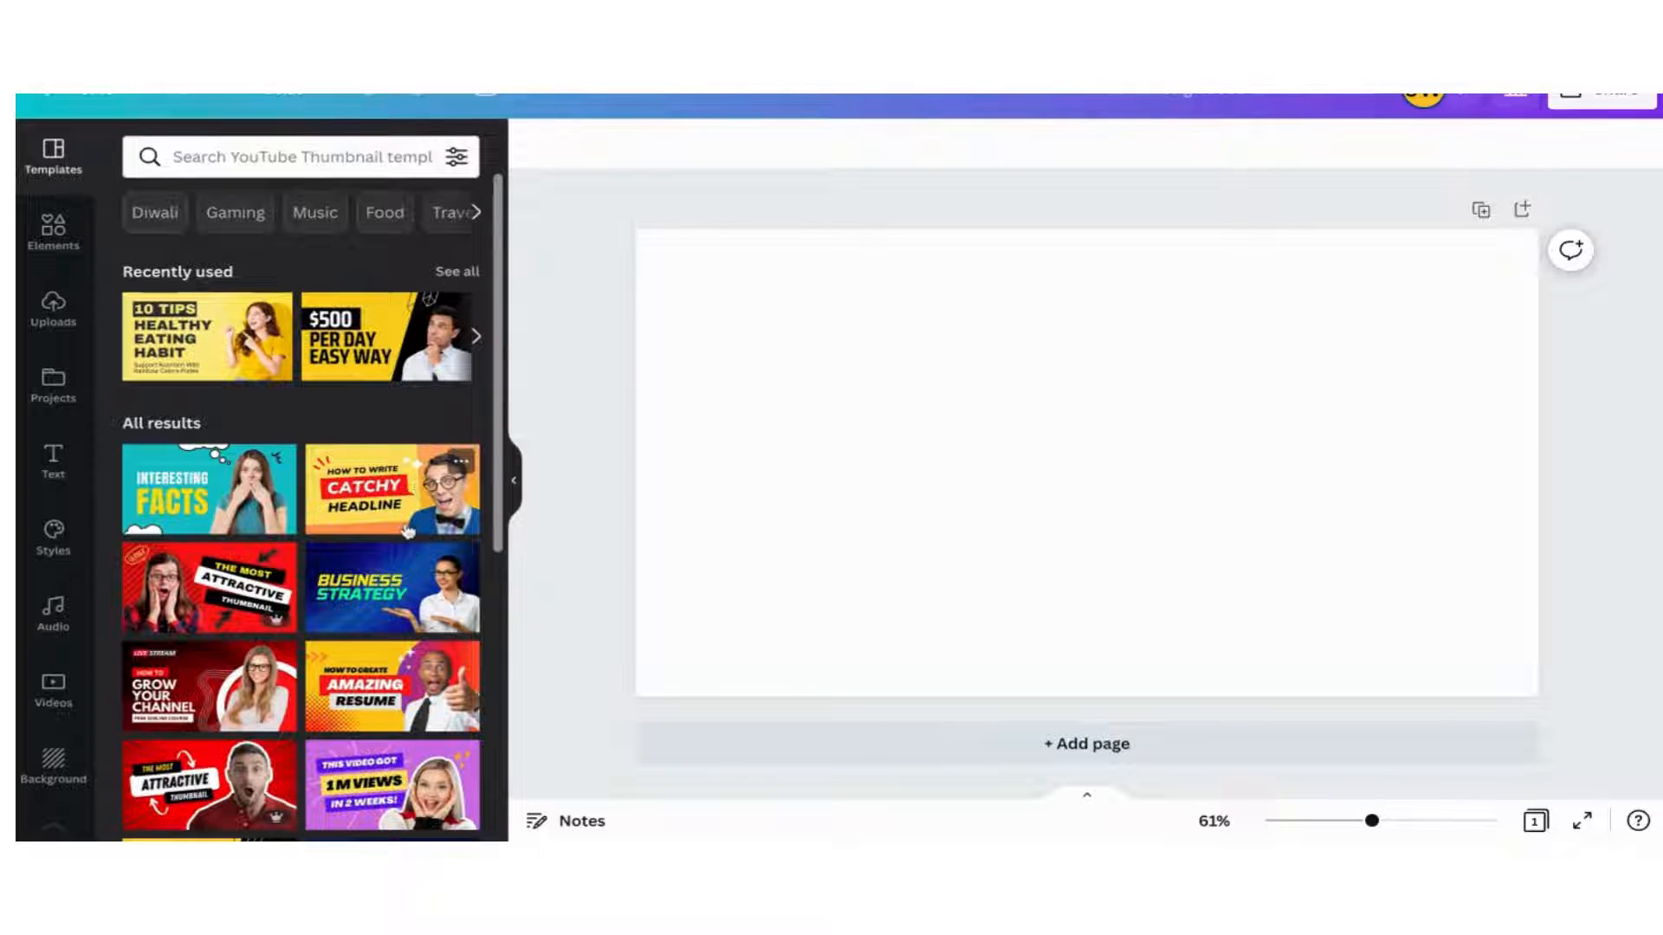
Step: Apply the purple "This video got 1M views in 2 weeks!" template to the blank page
scroll(408, 530, down, 3)
scroll(408, 530, down, 1)
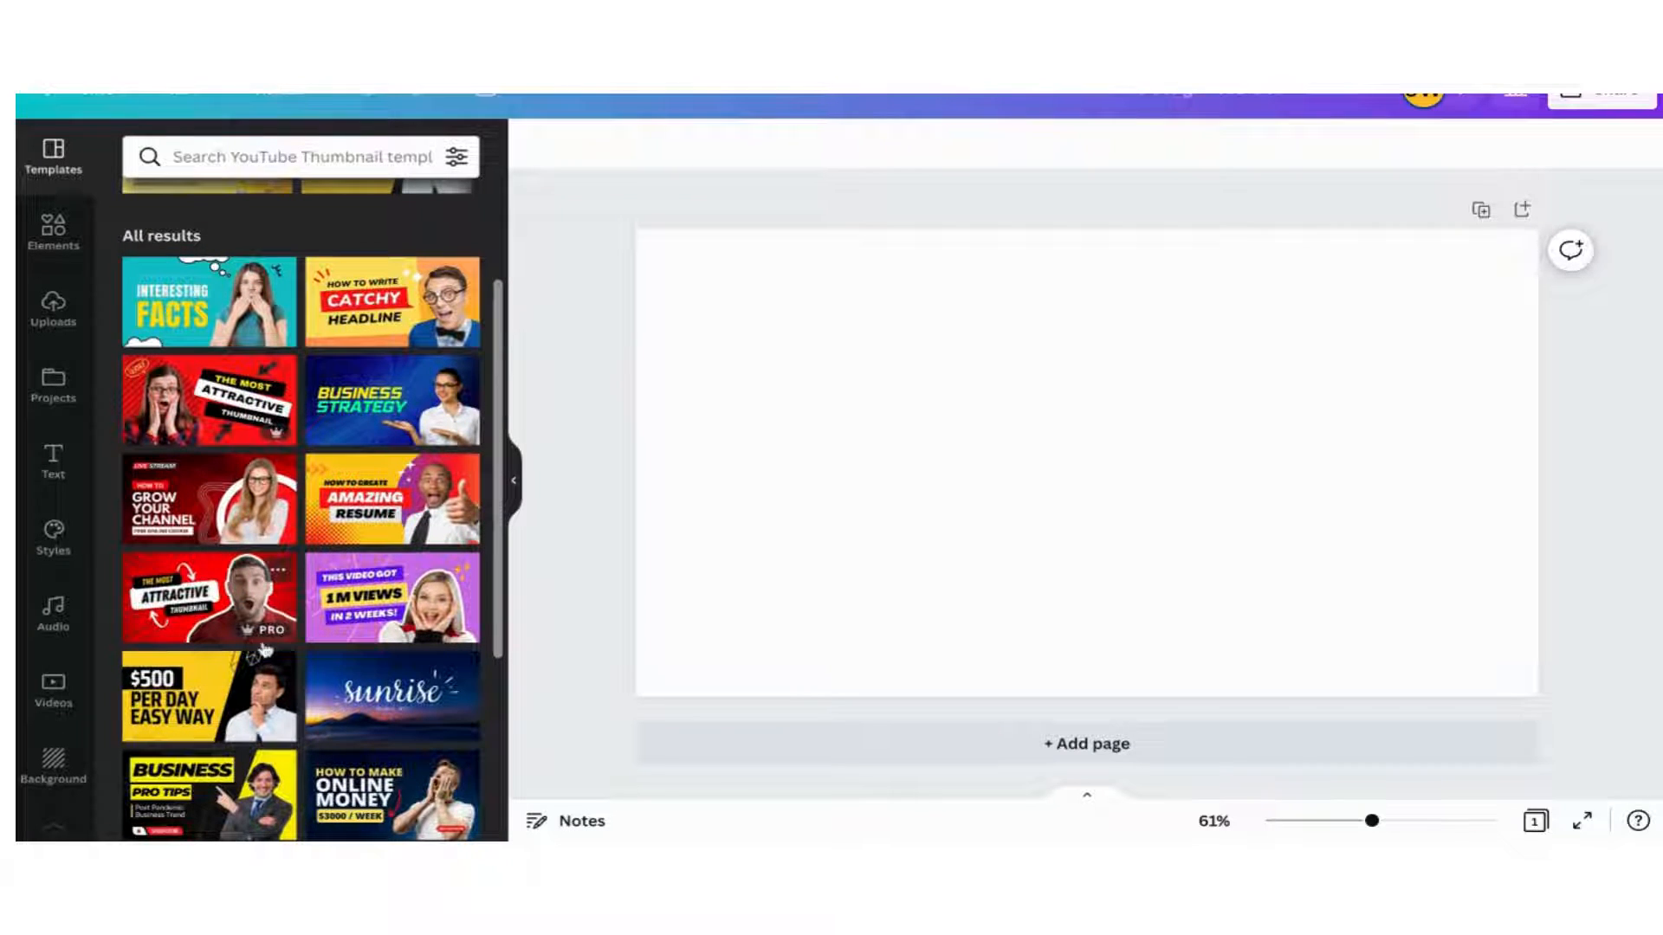
mouse_move(252, 643)
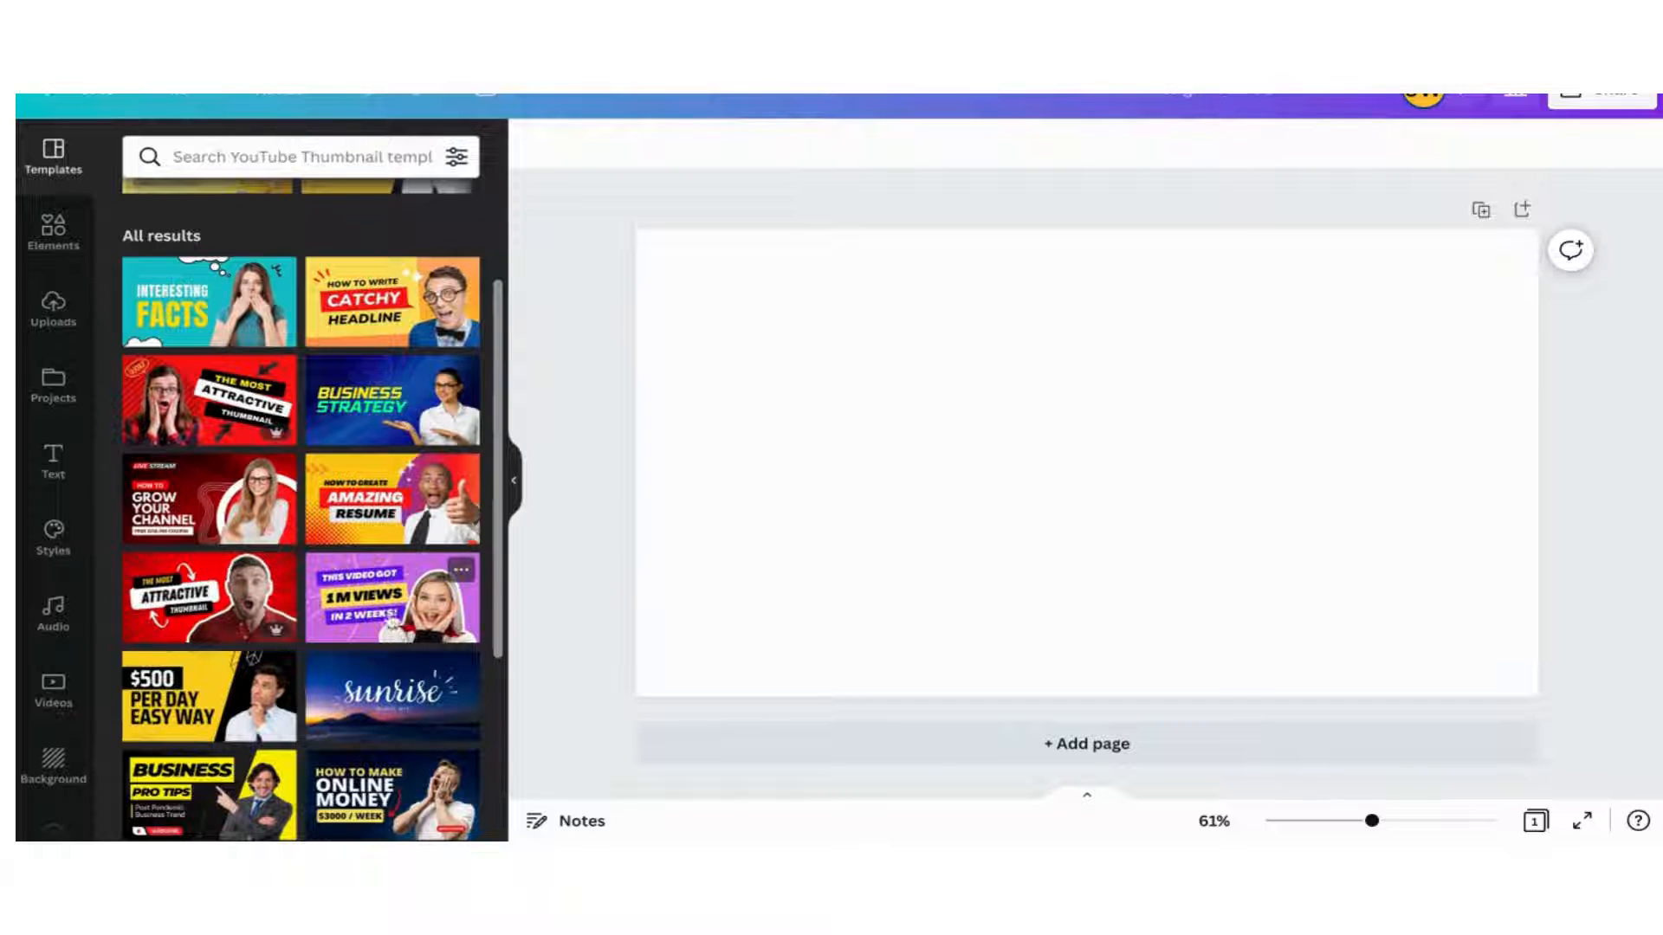
scroll(344, 636, down, 3)
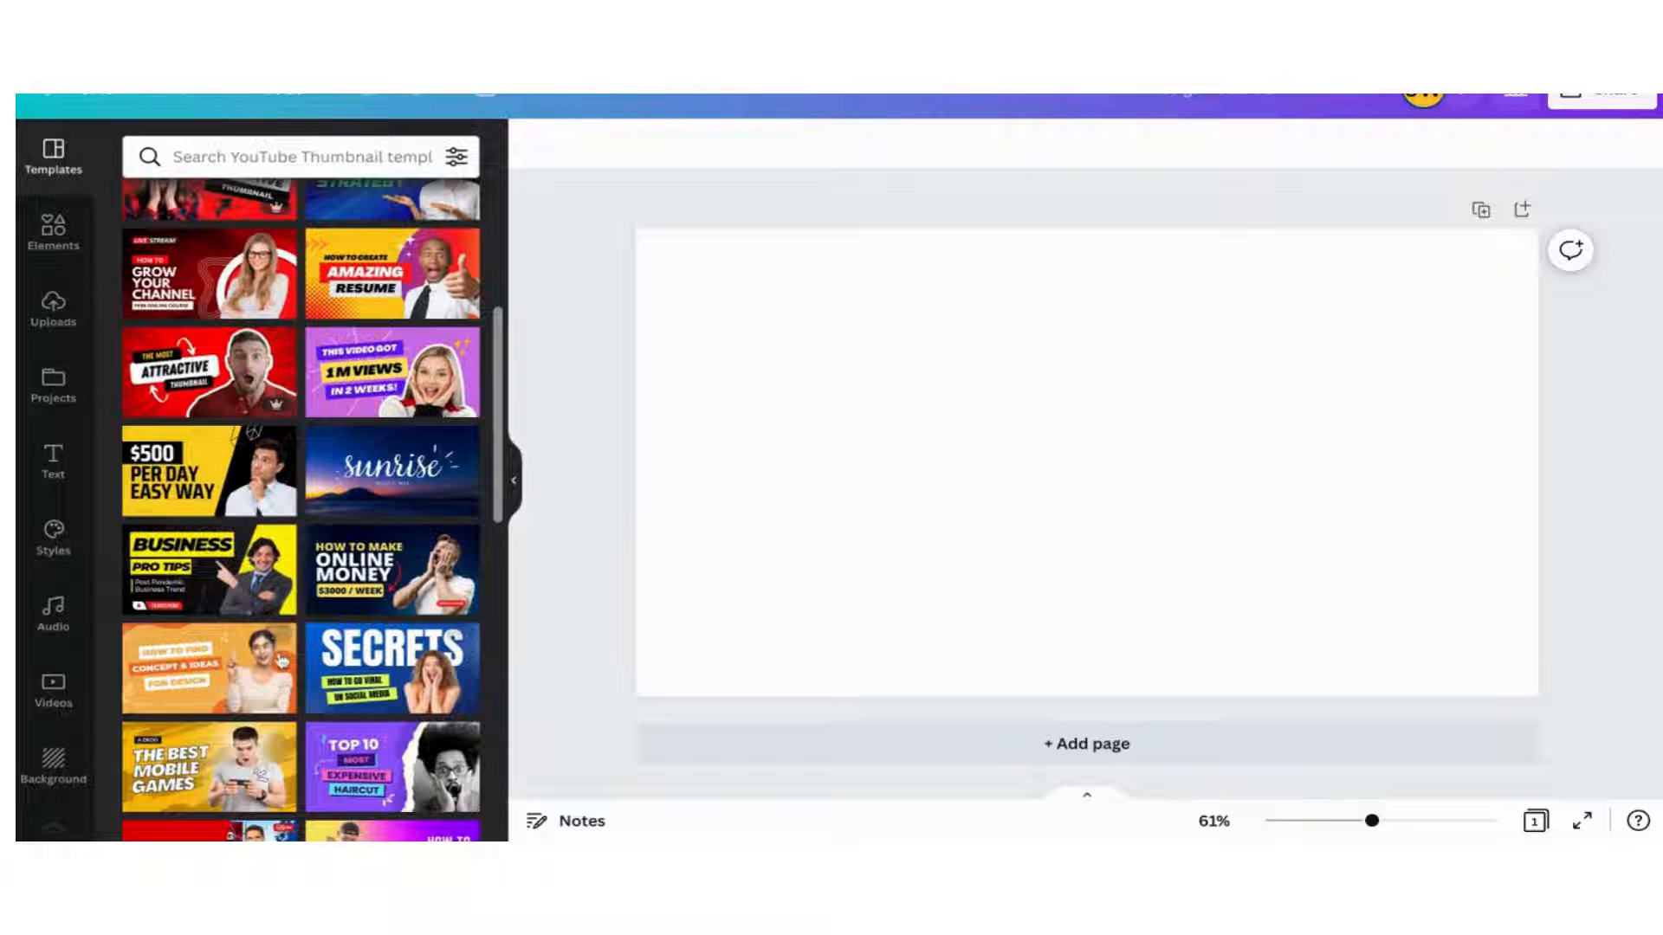
scroll(378, 330, down, 1)
click(378, 330)
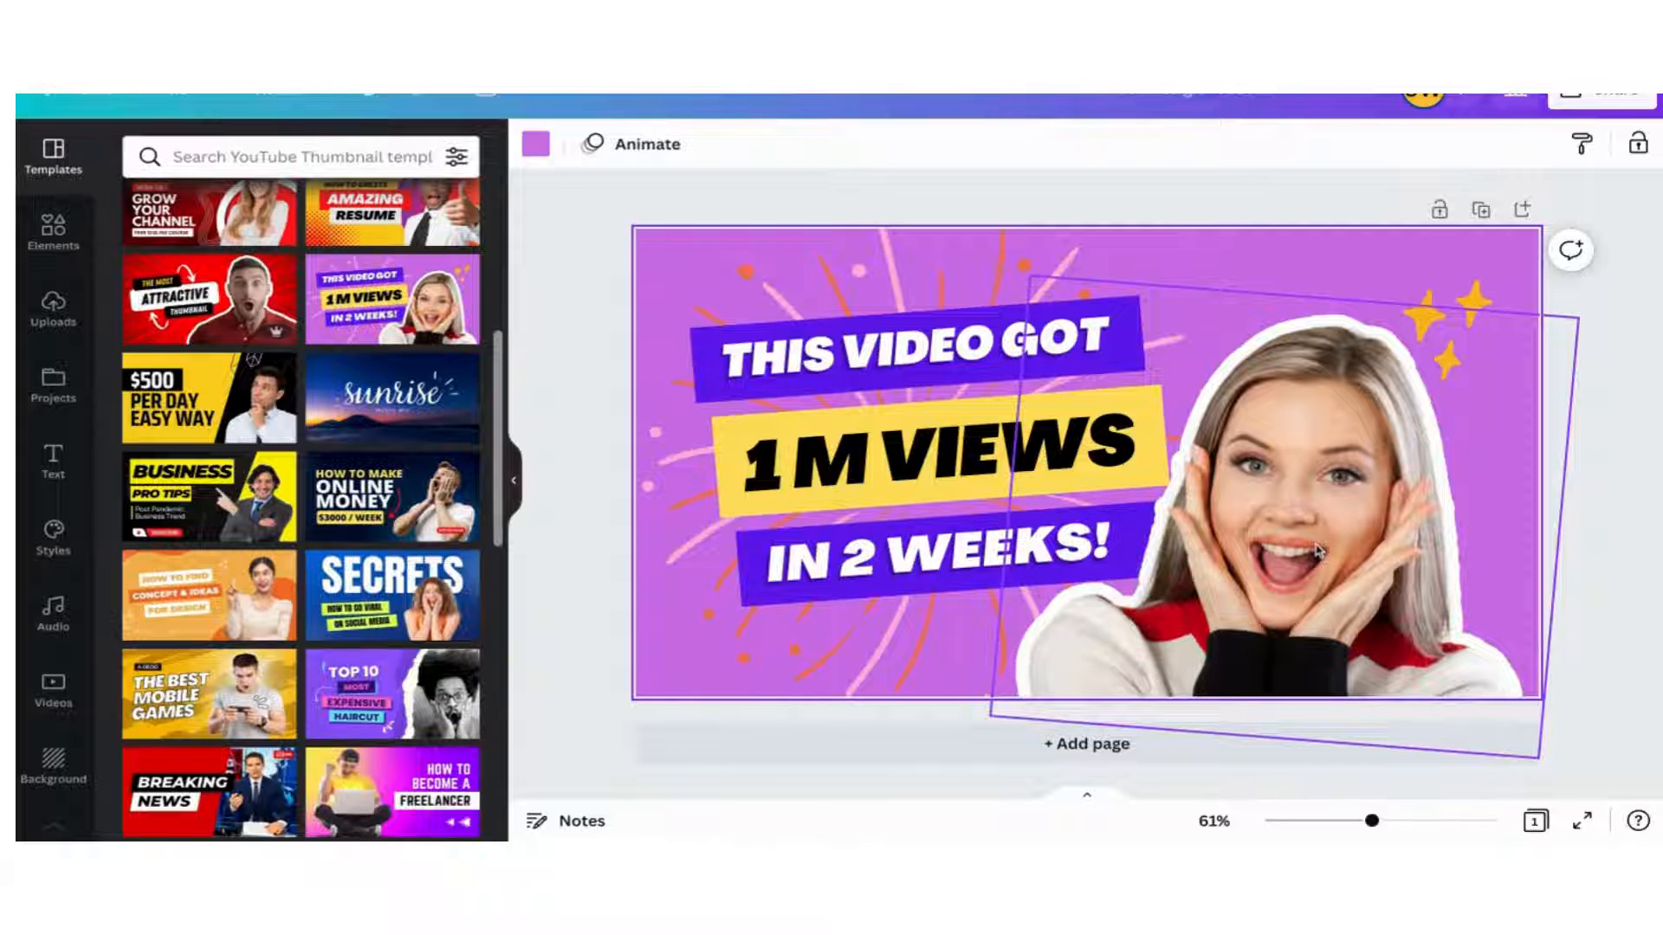
Step: Delete the woman's cut-out photo from the template and move the yellow sparkles into the upper-right corner of the page
click(1331, 457)
key(Delete)
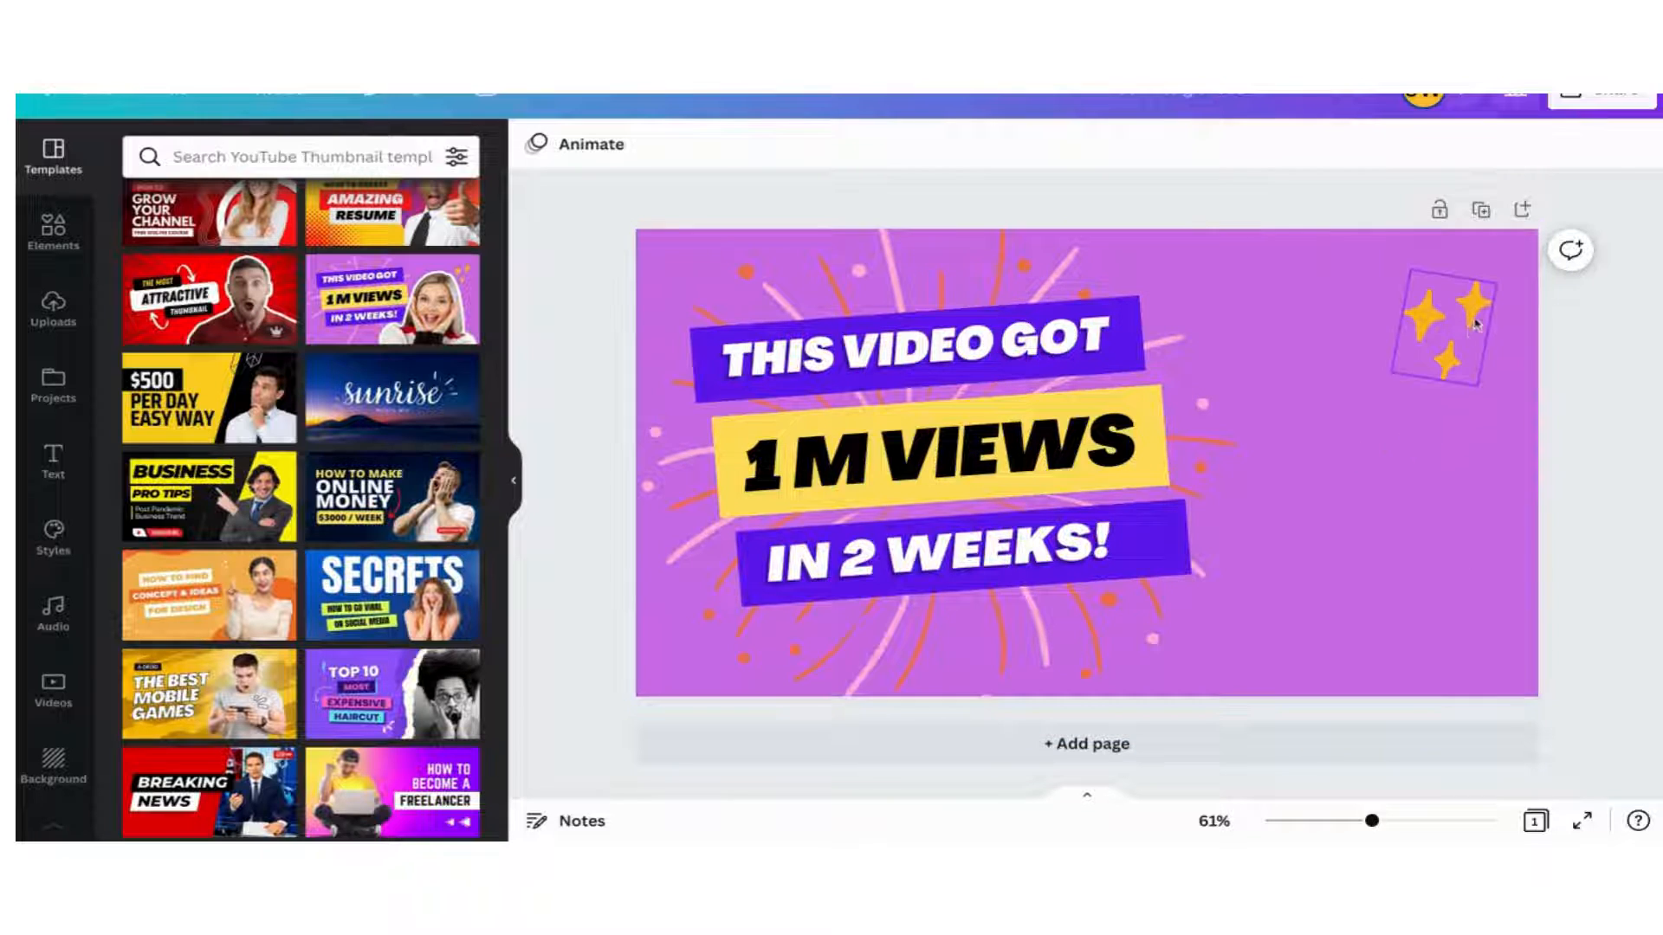
drag(1477, 325, 1466, 336)
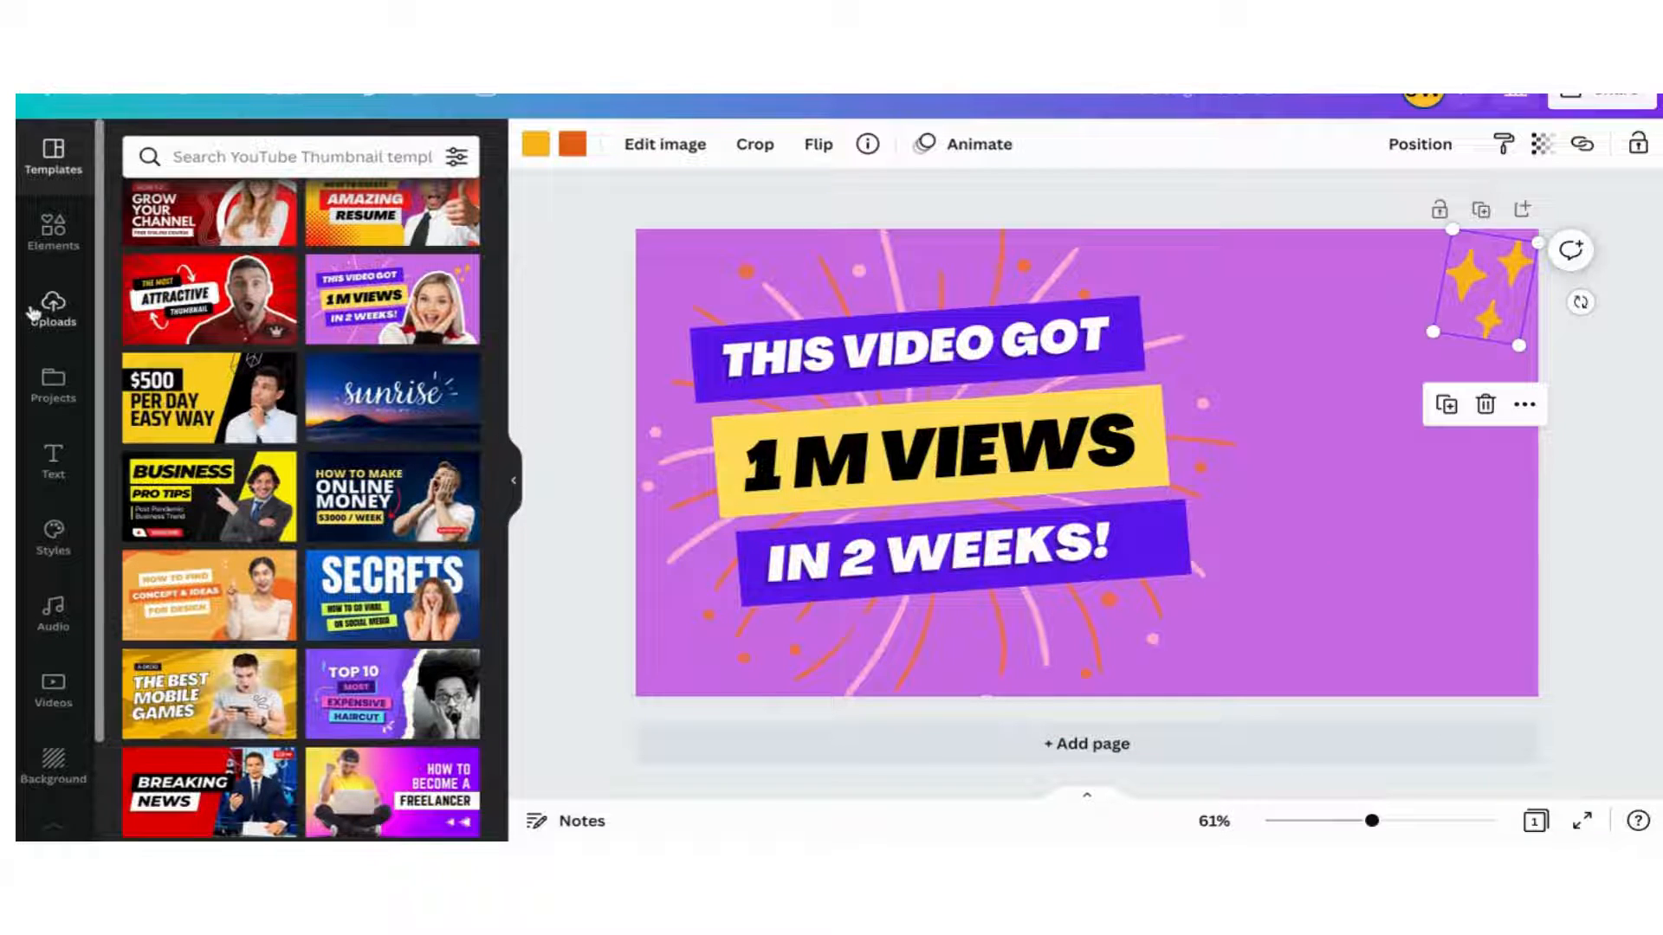
Step: Add the recently used circular frame, place it to the right of the headline and enlarge it to fill the space below the sparkles
click(52, 229)
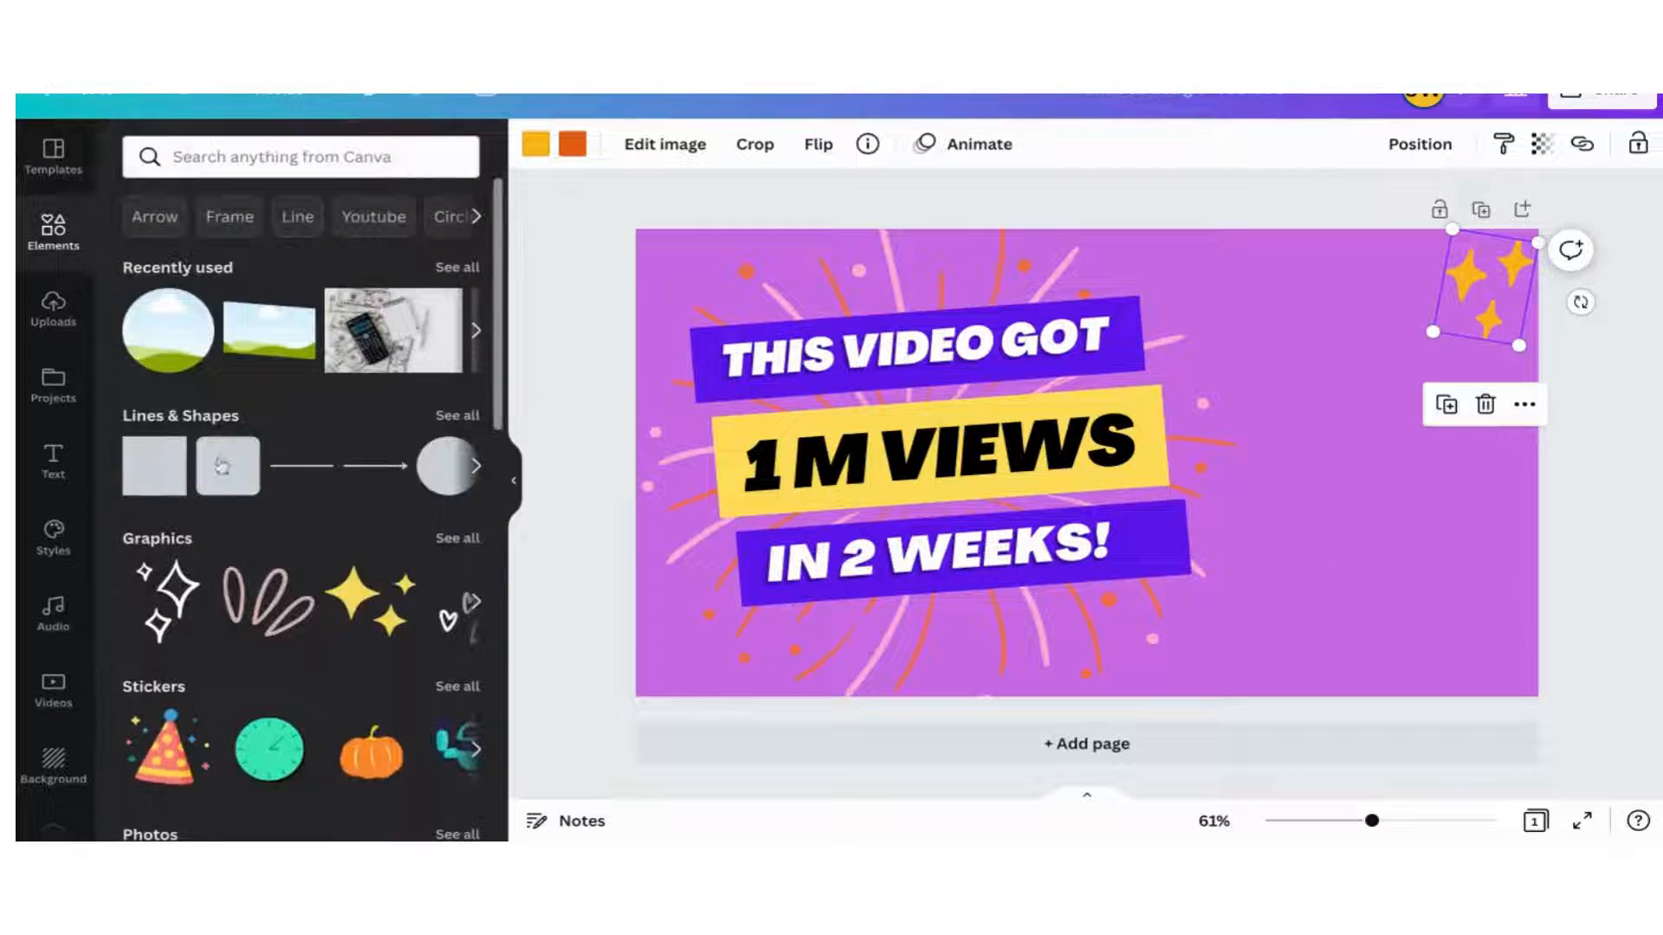
click(163, 338)
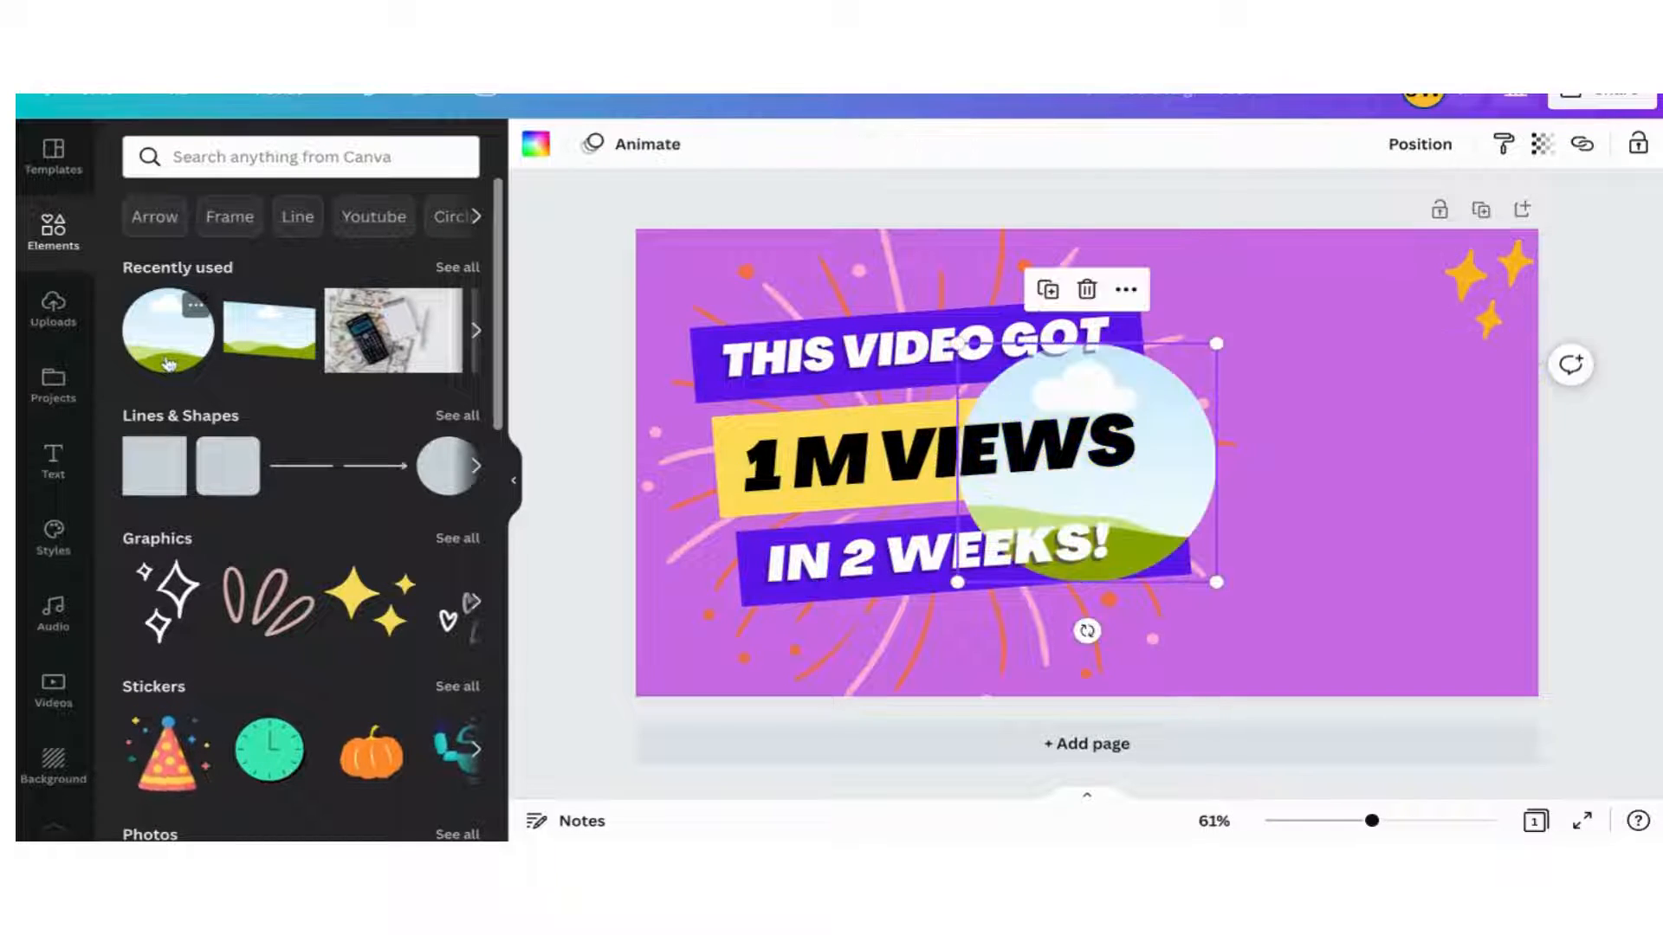
drag(1195, 519, 1464, 570)
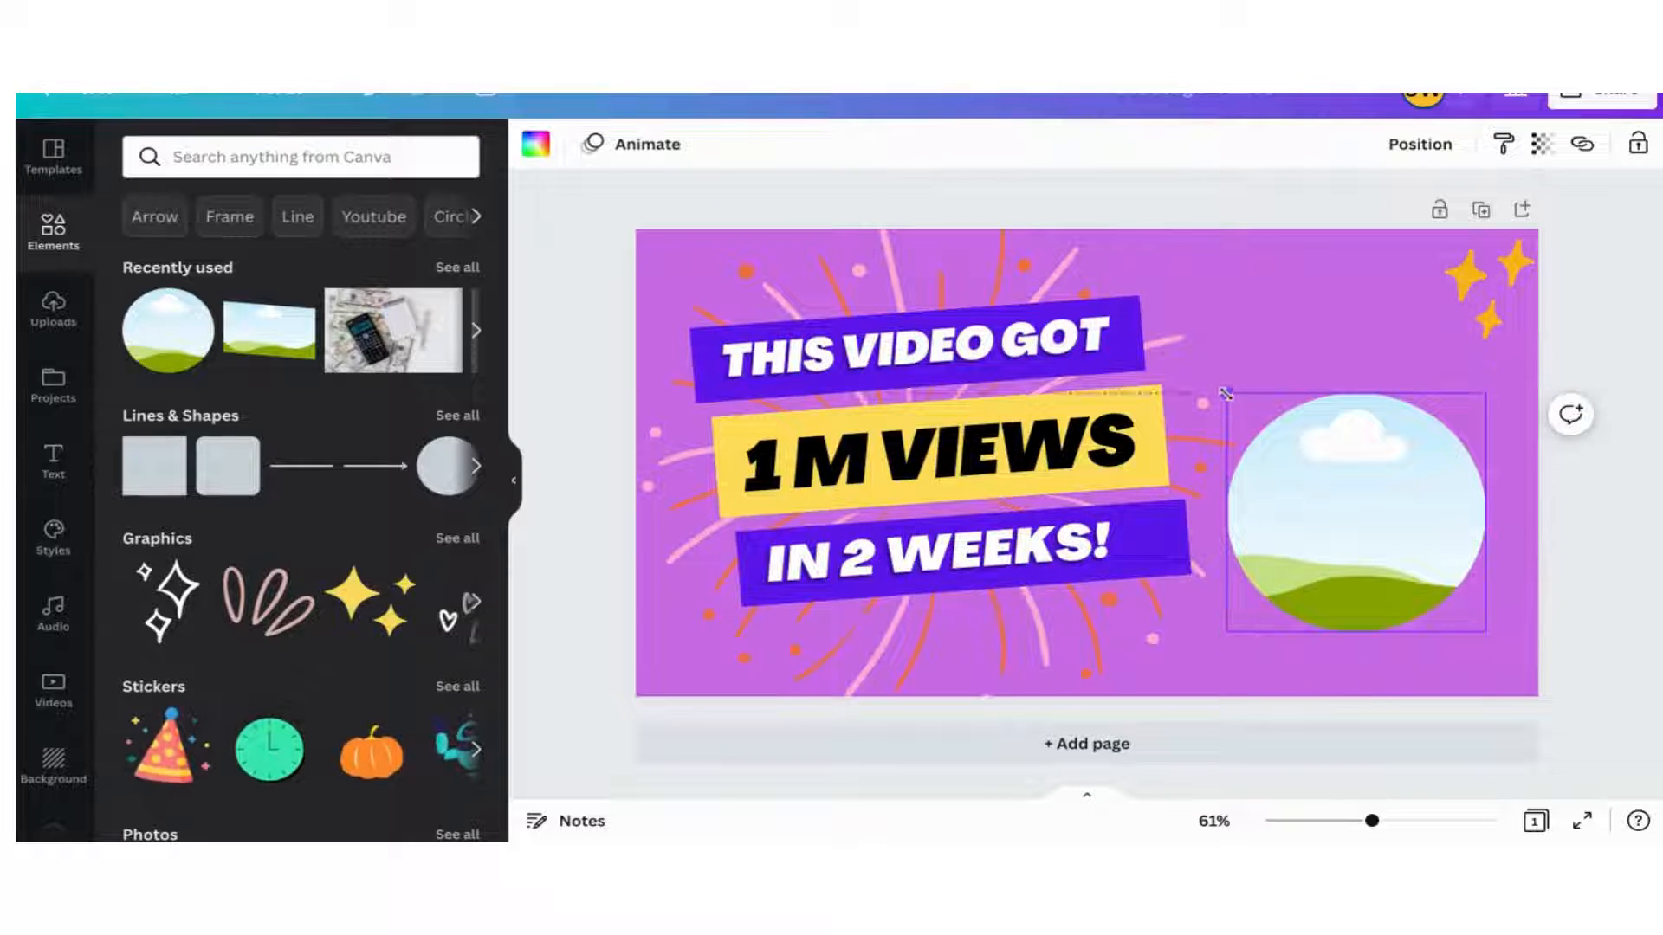
drag(1227, 394, 1121, 304)
mouse_move(1336, 494)
mouse_down()
mouse_move(1379, 558)
mouse_move(1334, 483)
mouse_up()
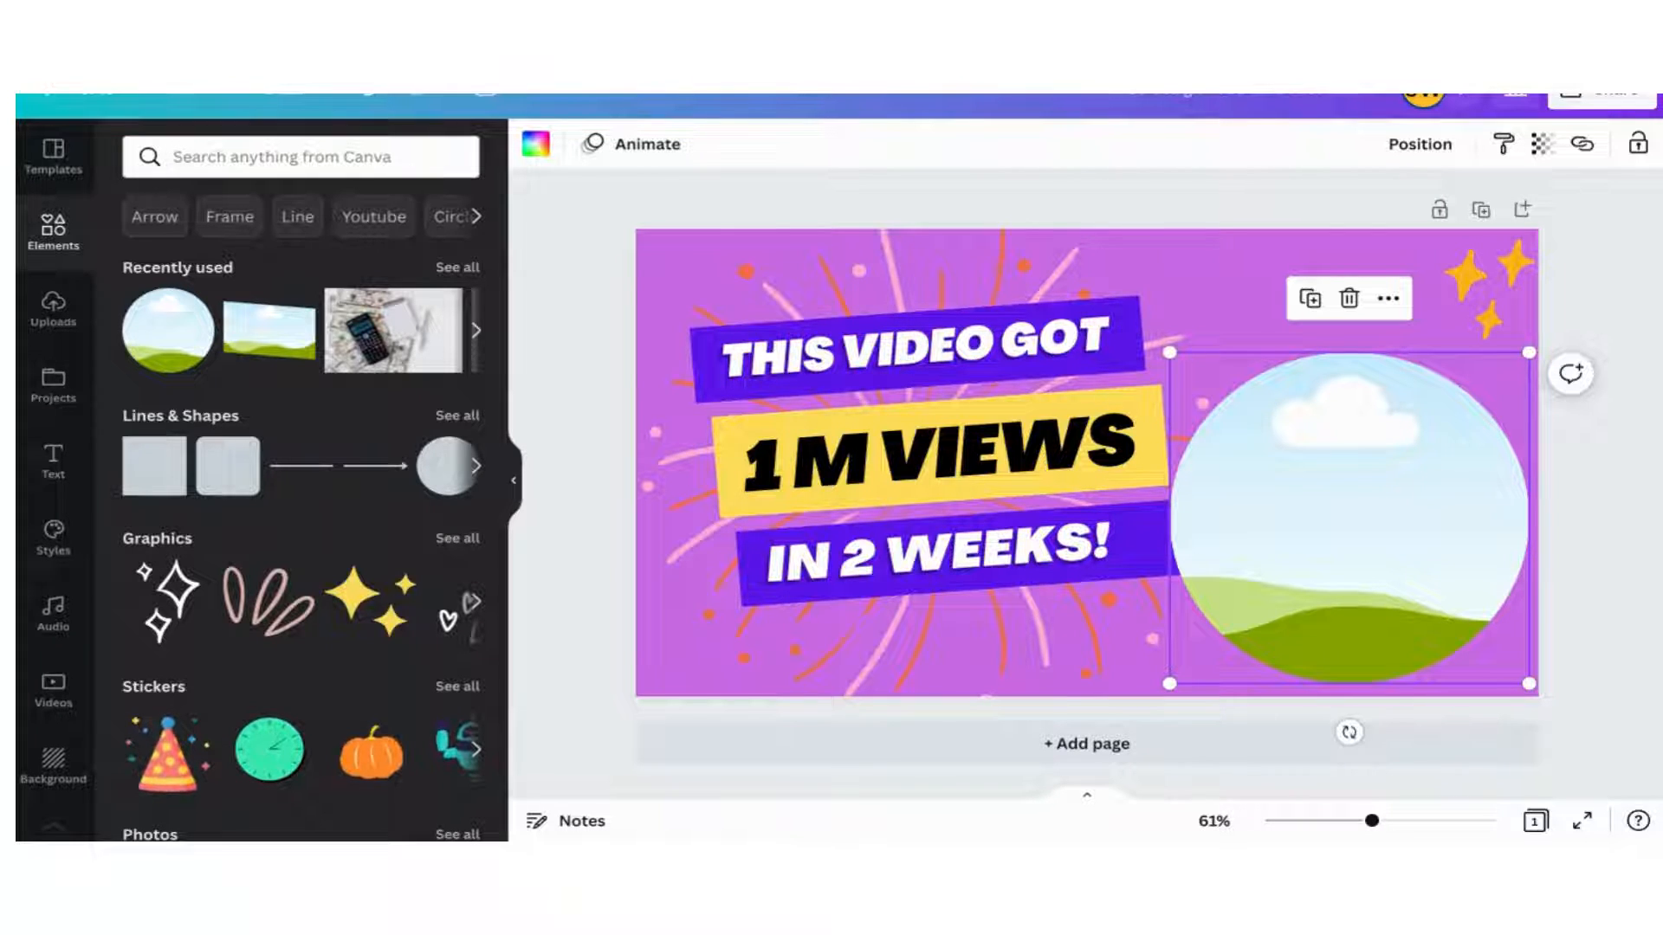
click(1606, 552)
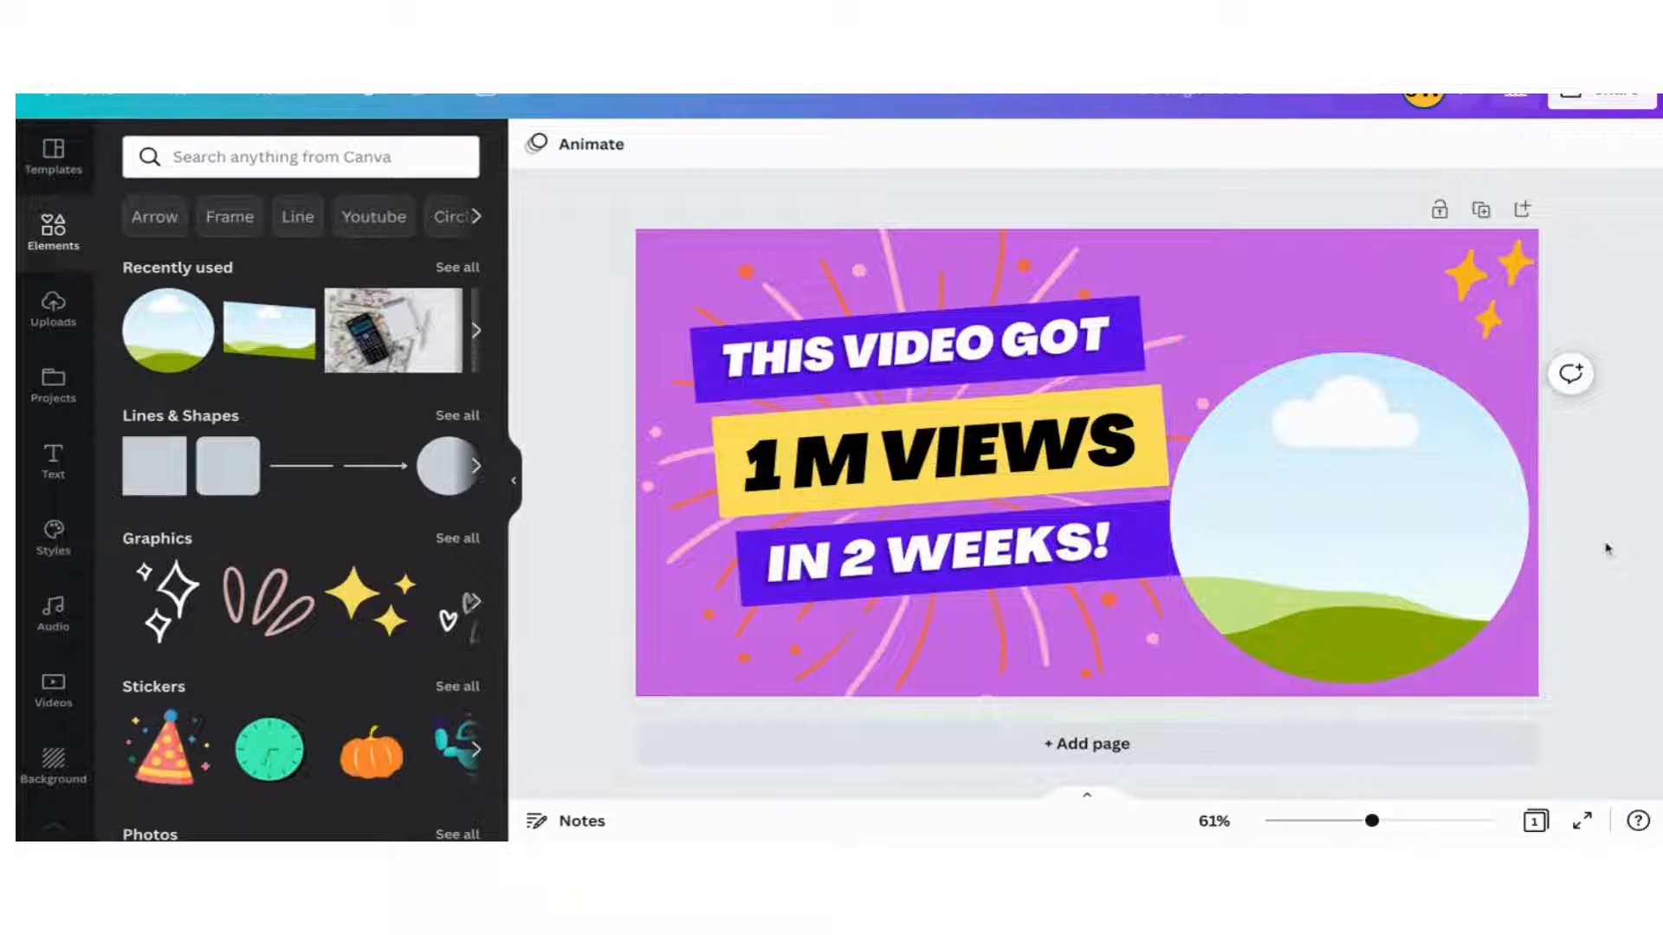
Step: Fill the circular frame with the uploaded photo of the woman in yellow facing the camera and pointing up
click(1300, 483)
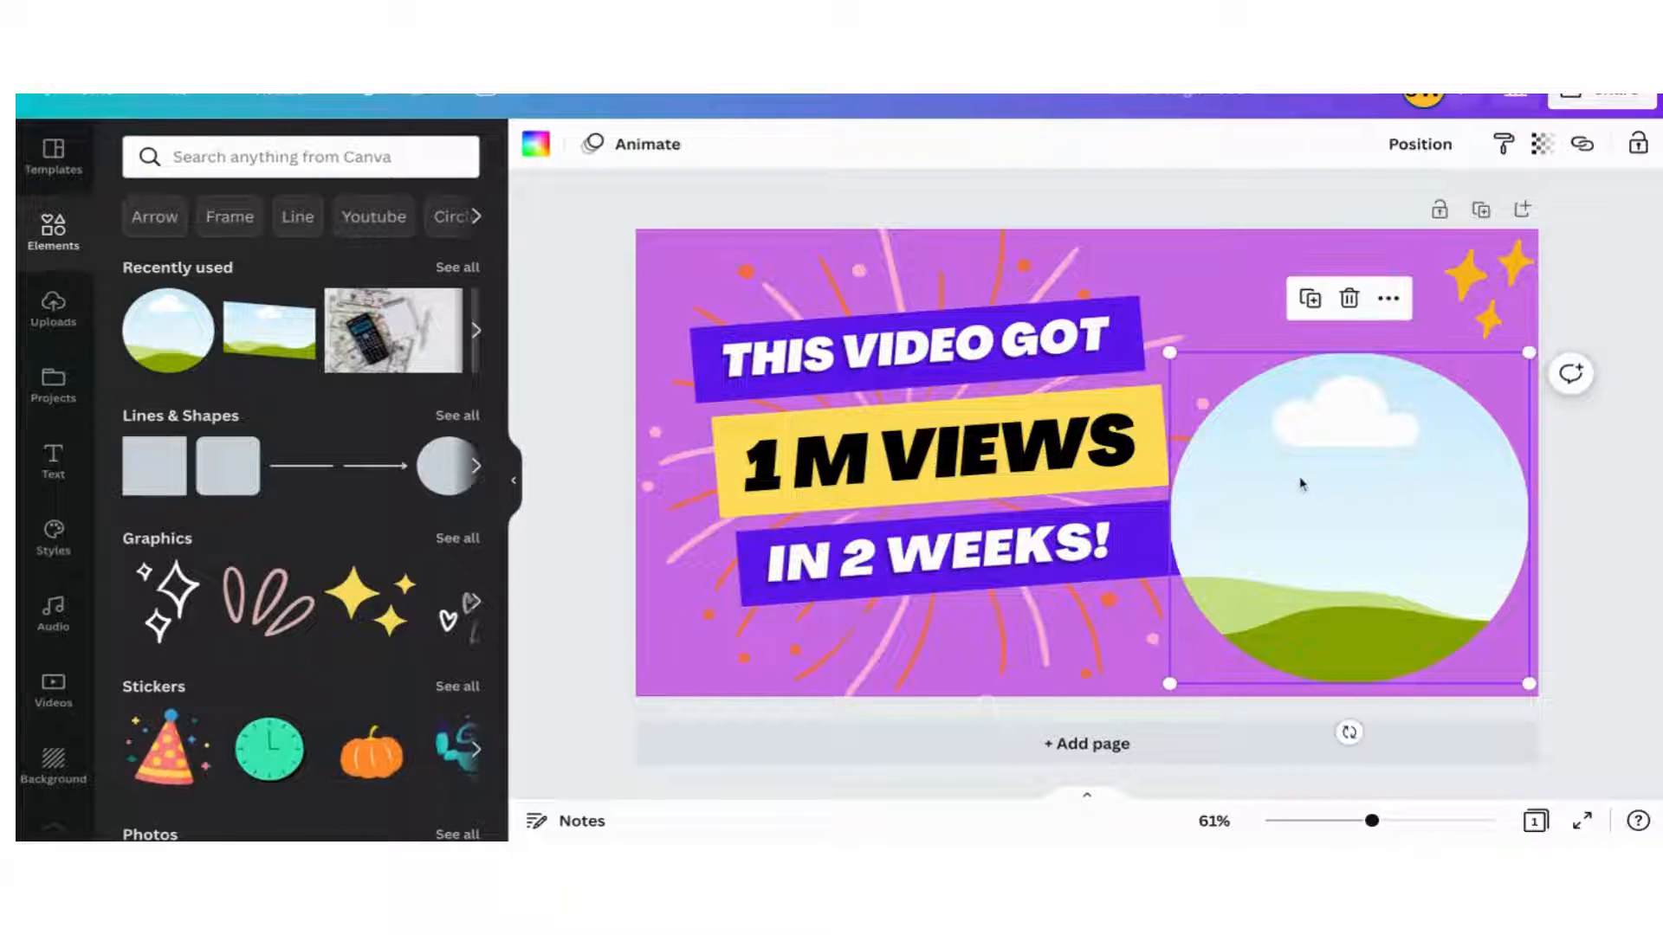
click(48, 320)
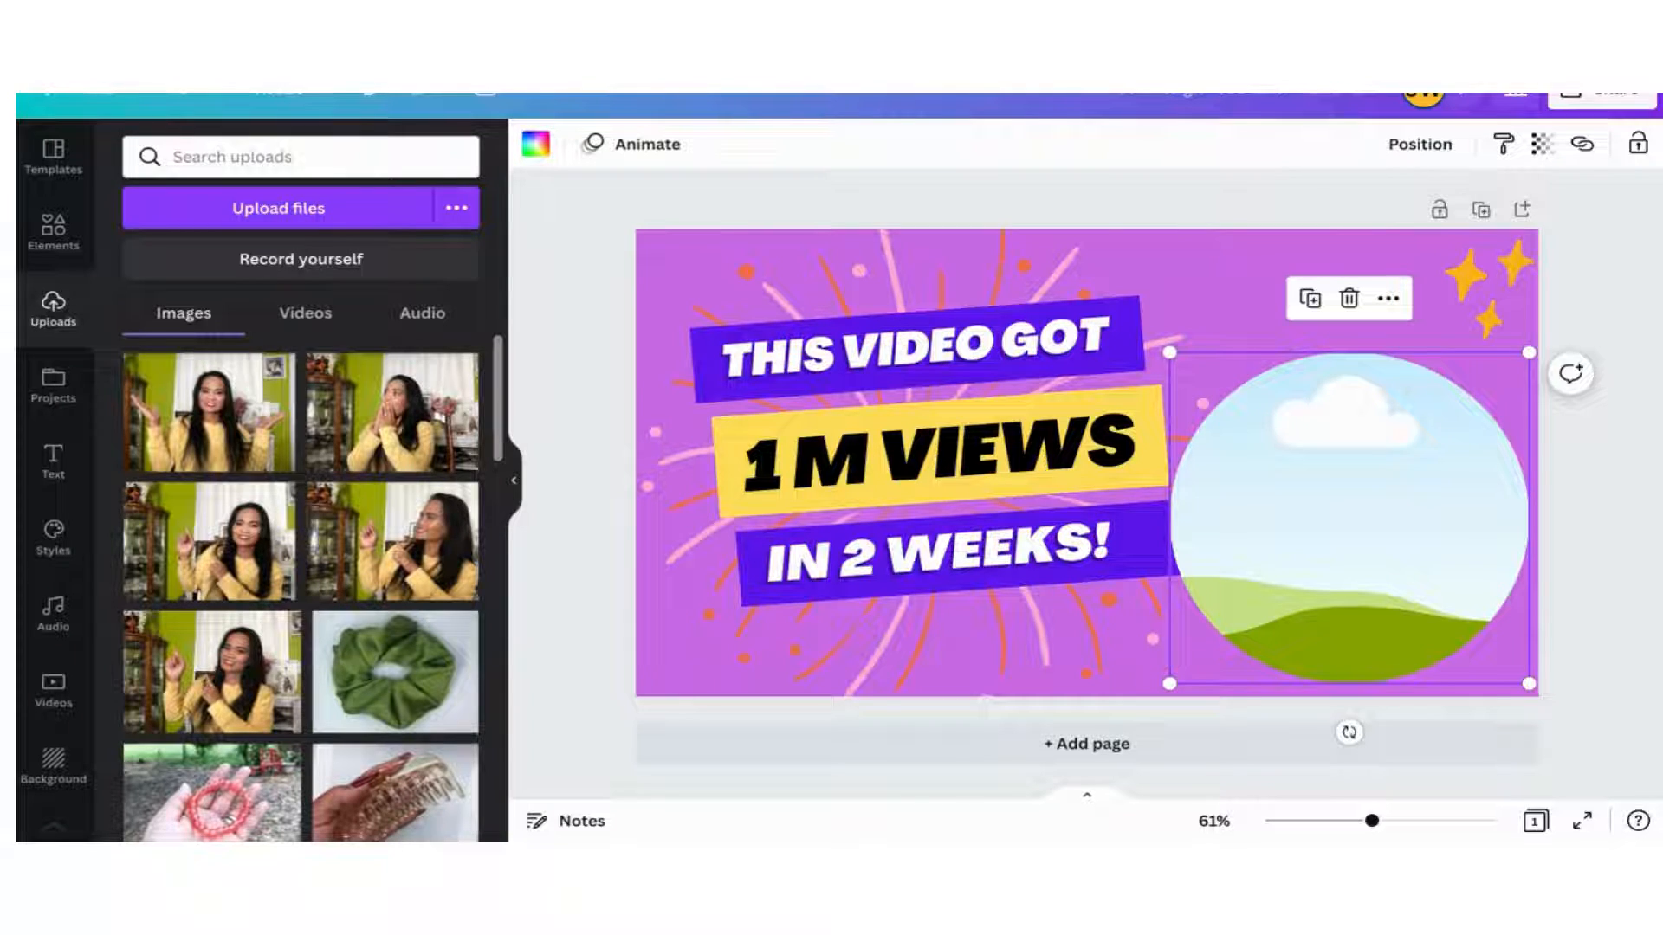
click(288, 216)
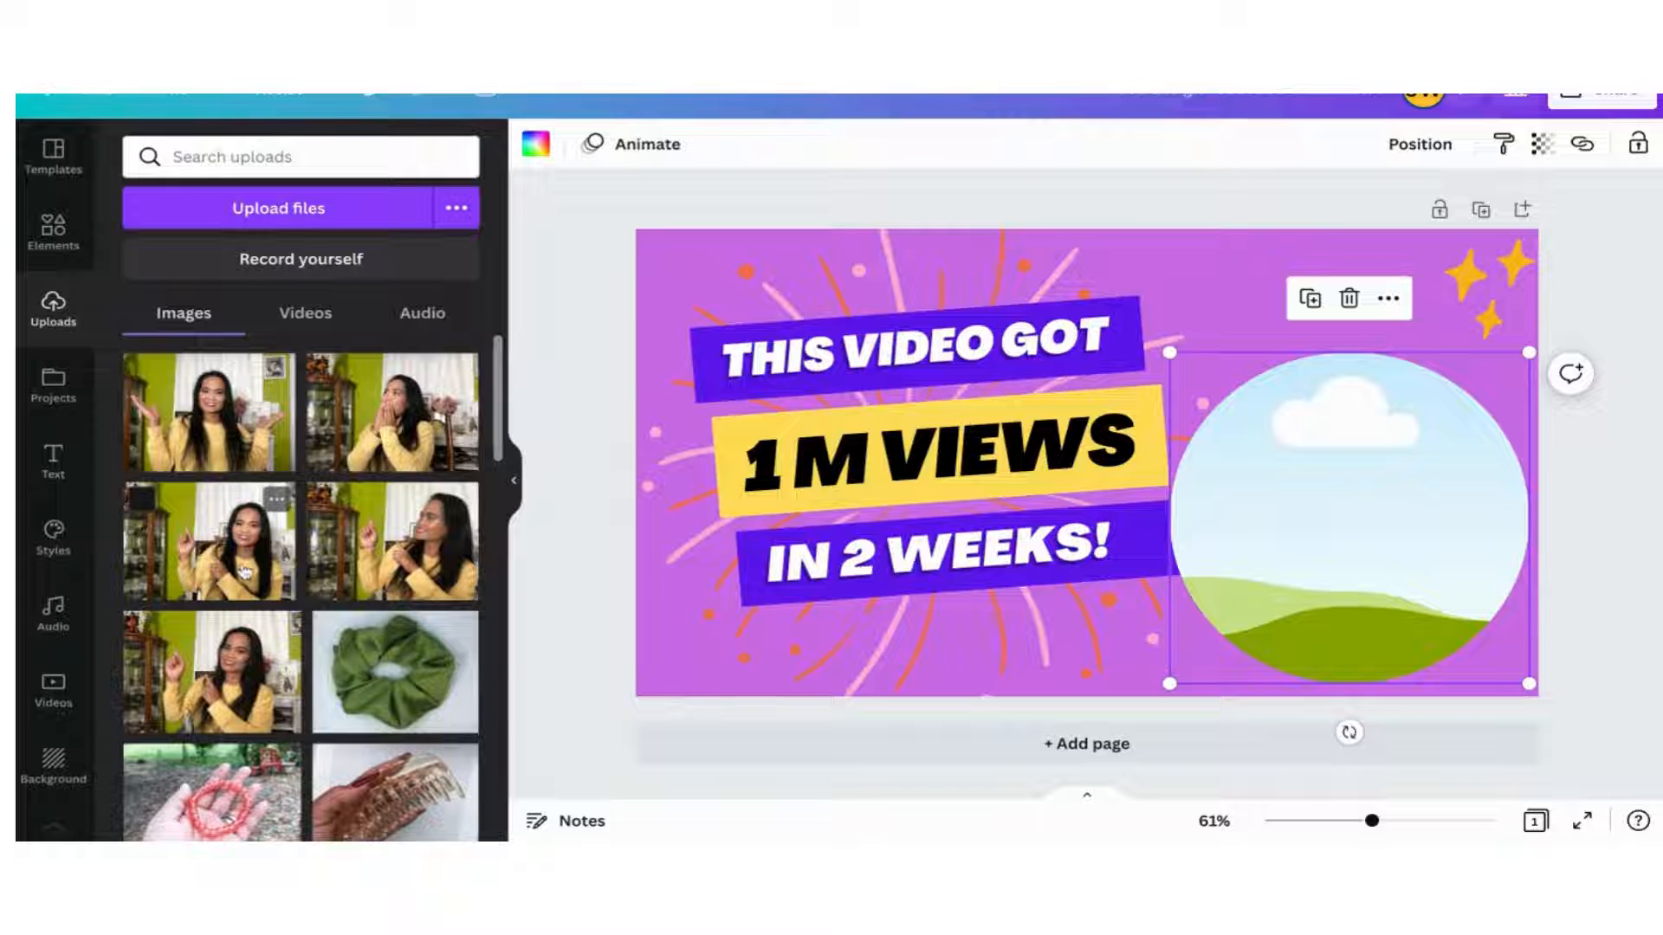
click(245, 571)
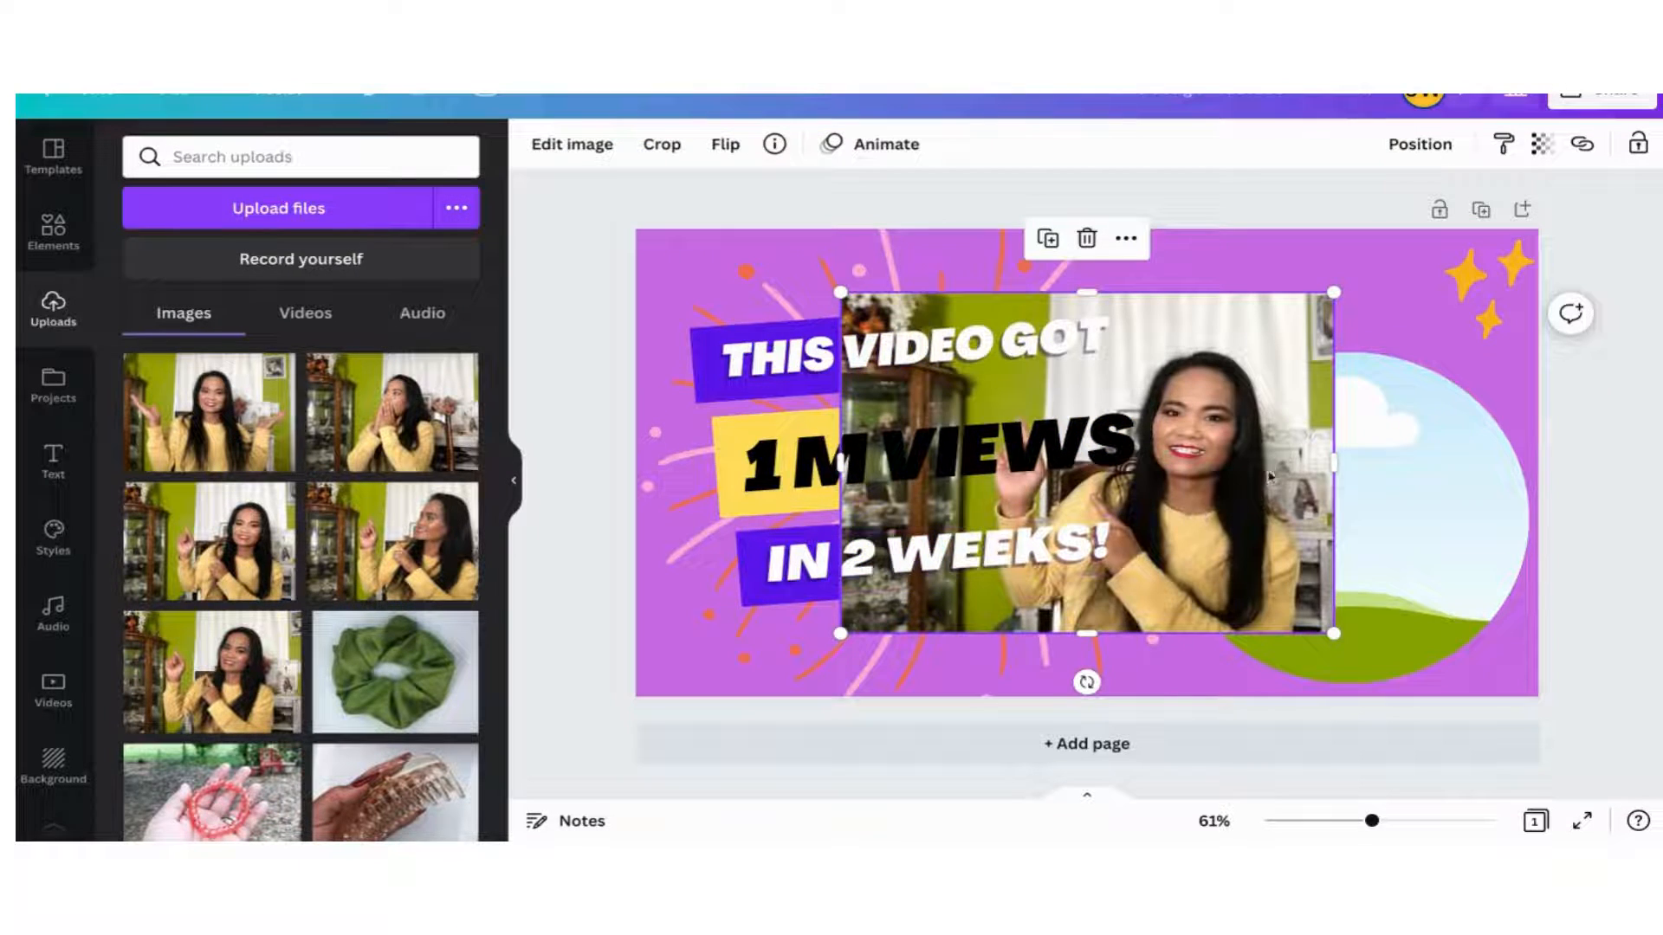
drag(1266, 481, 1413, 507)
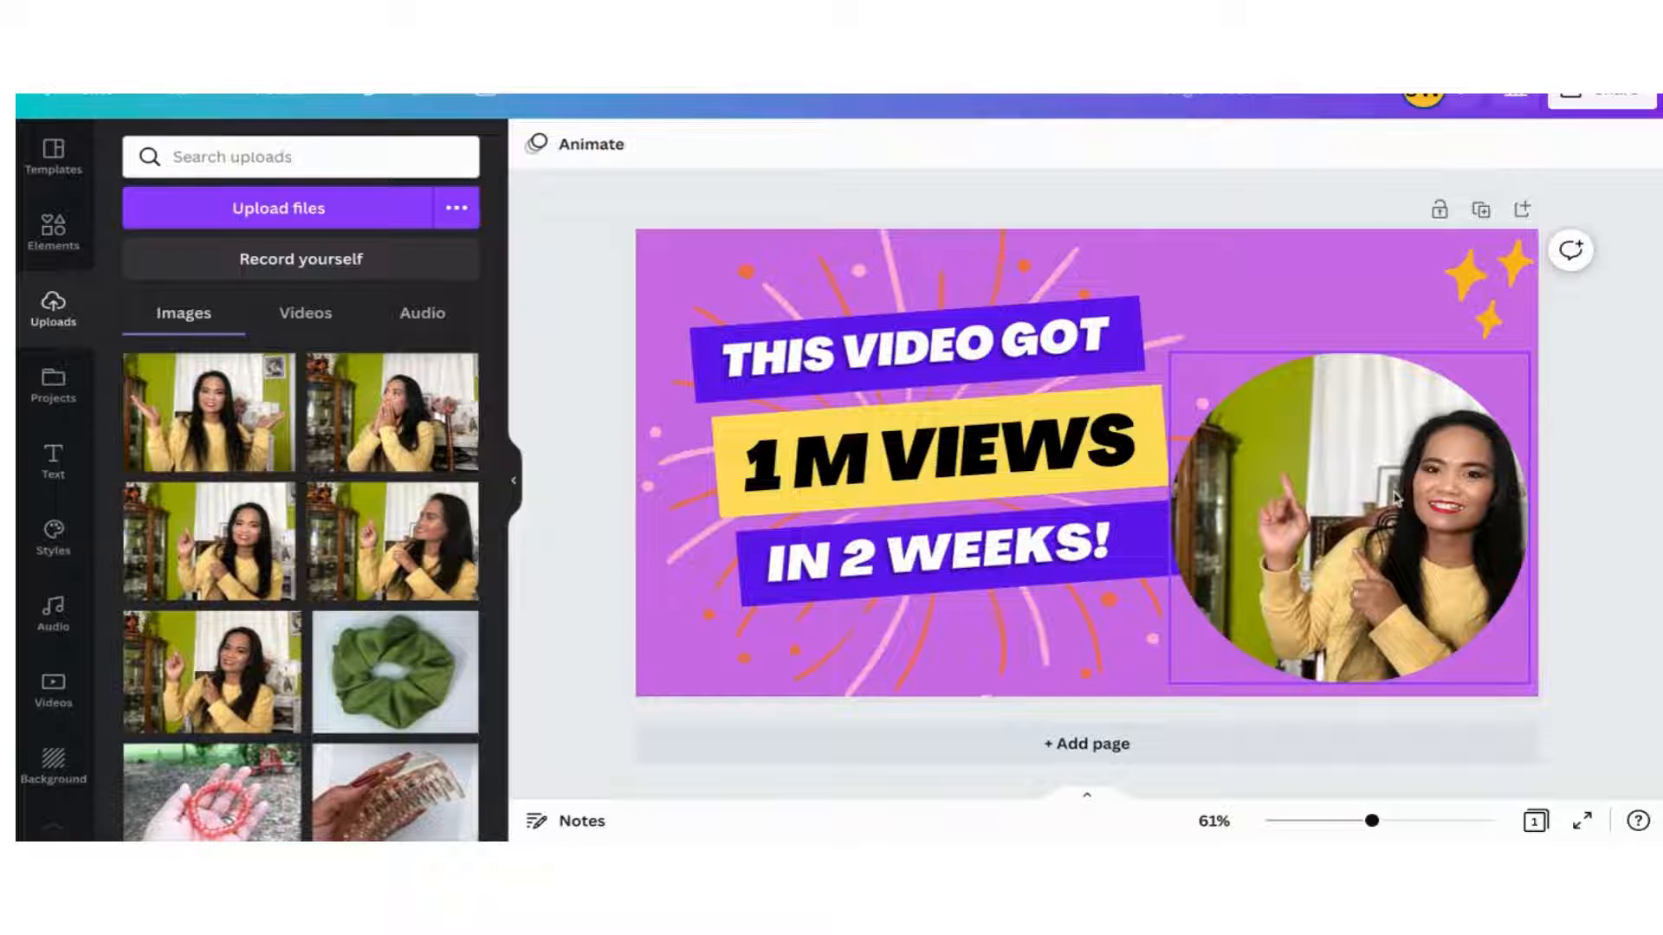
Step: Shift the photo inside the circular frame and enlarge it slightly so the woman's face and pointing hand fit within the circle
double_click(1396, 498)
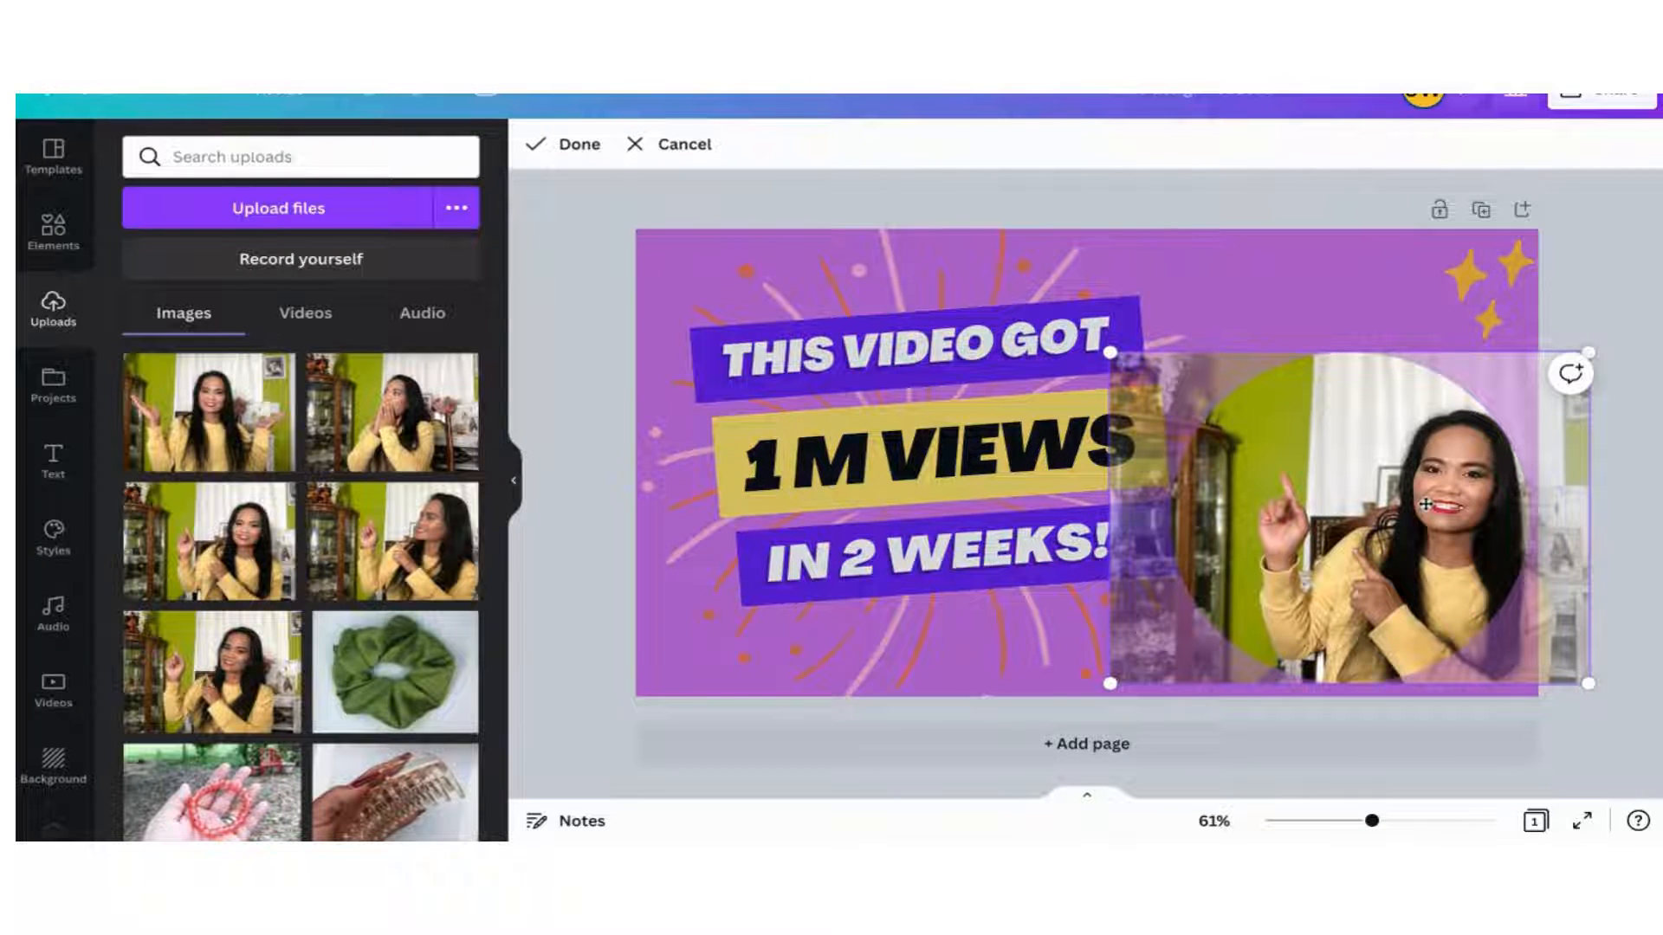
drag(1425, 503, 1367, 503)
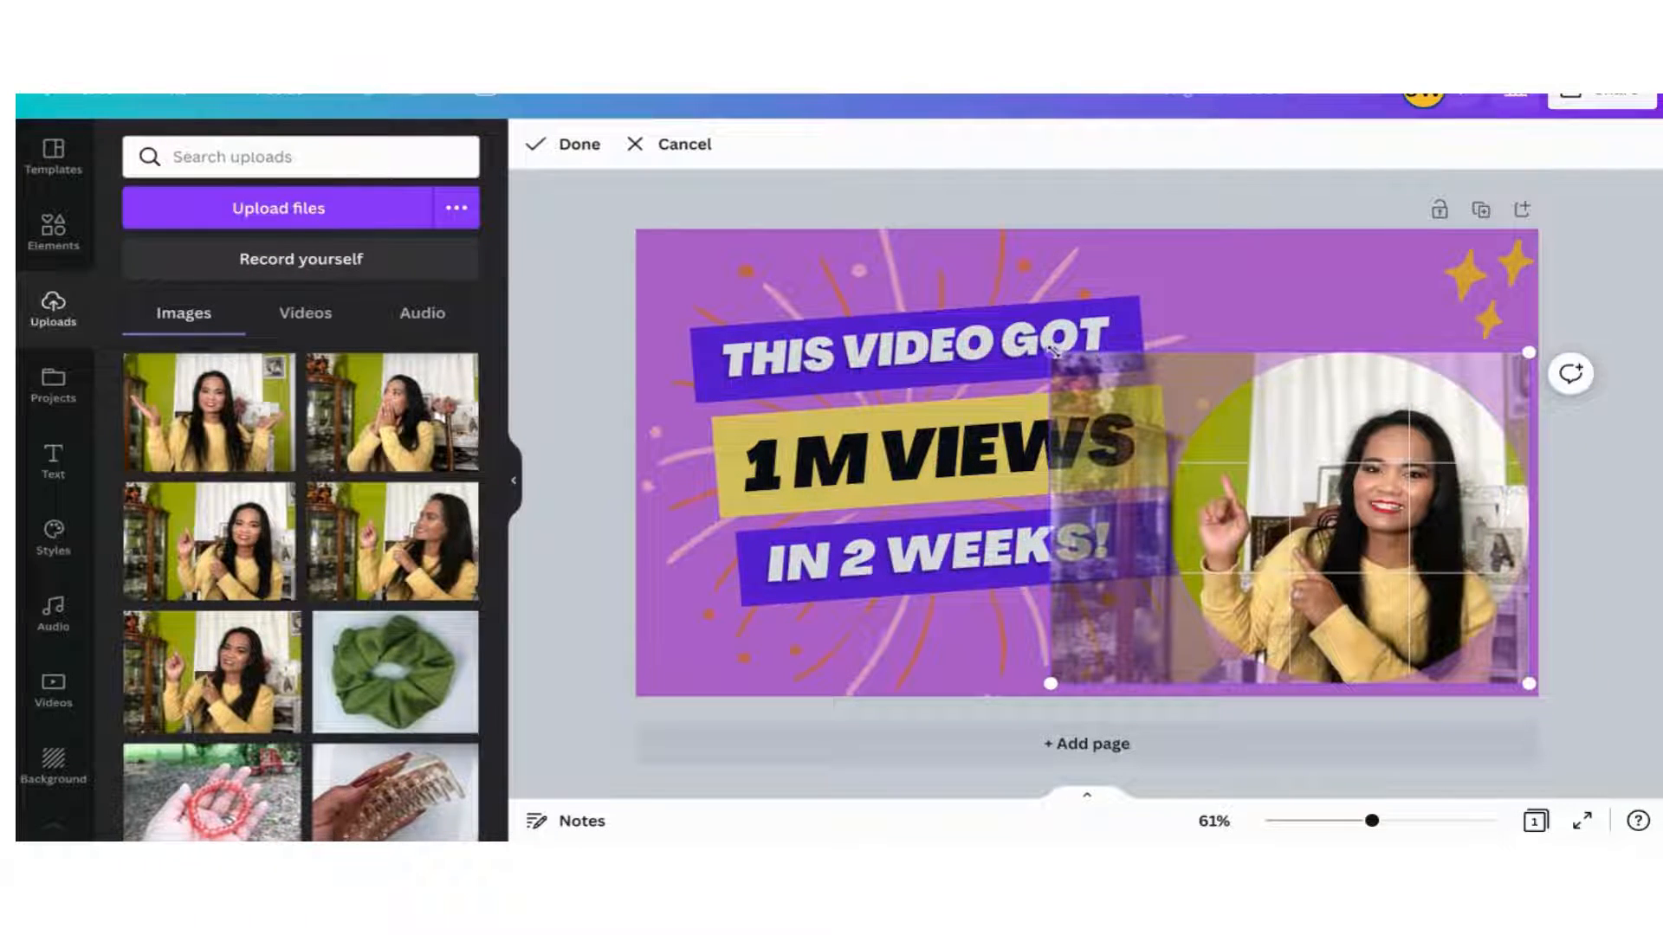
mouse_move(1054, 349)
mouse_down()
mouse_move(996, 316)
mouse_move(1029, 338)
mouse_up()
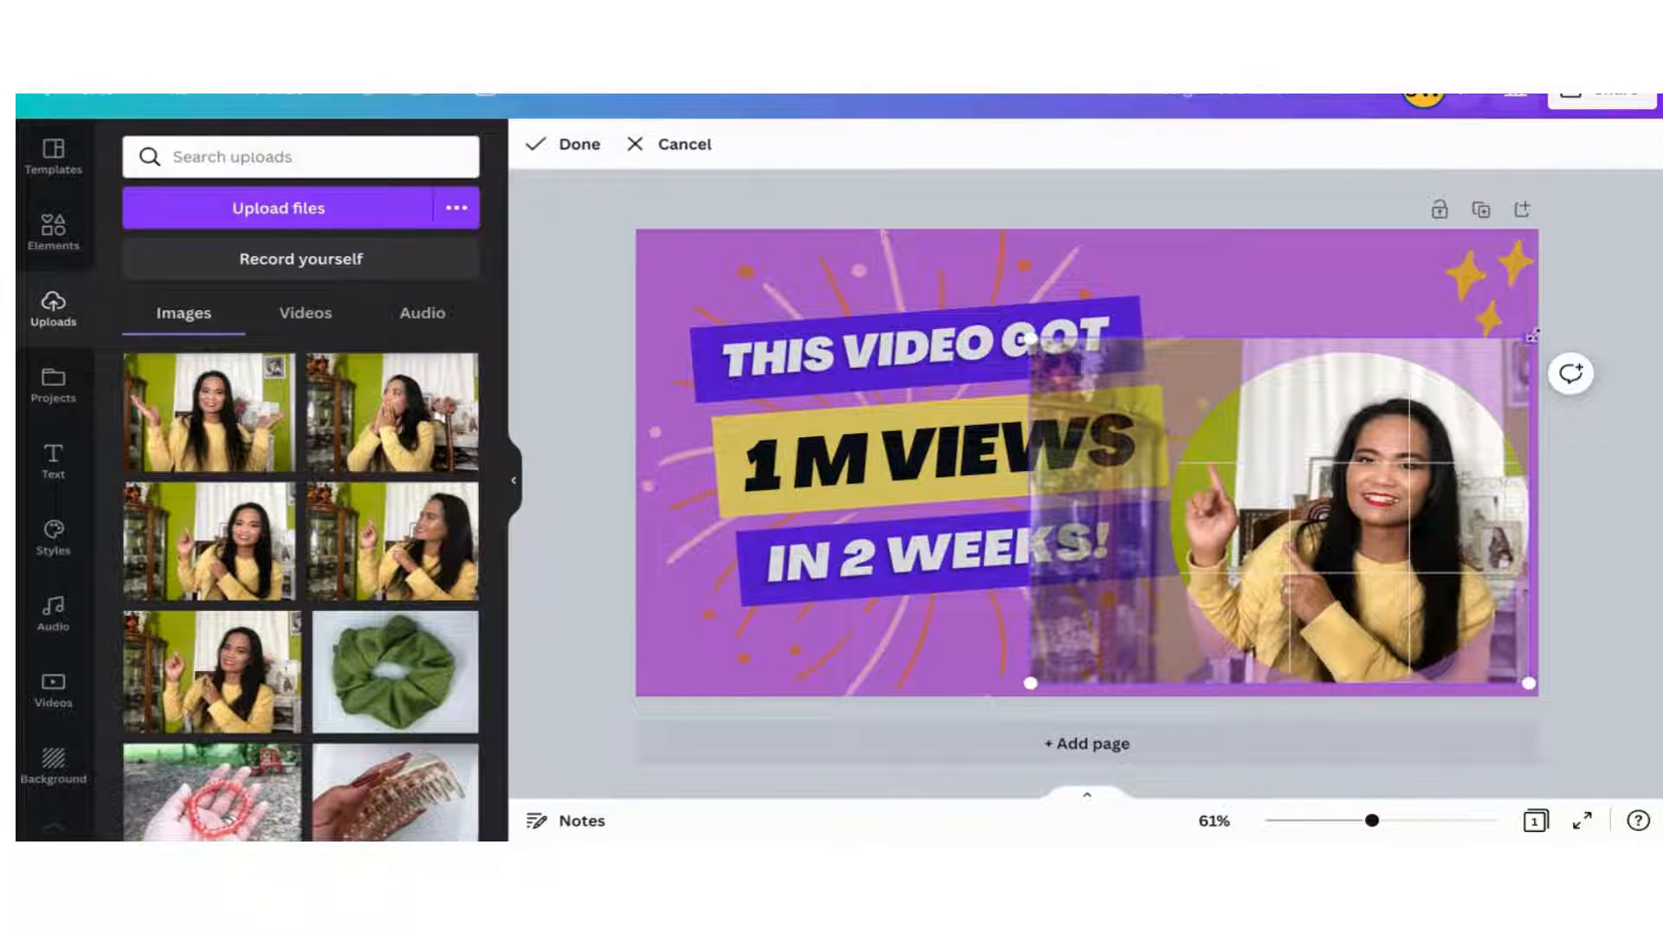
drag(1532, 335, 1558, 318)
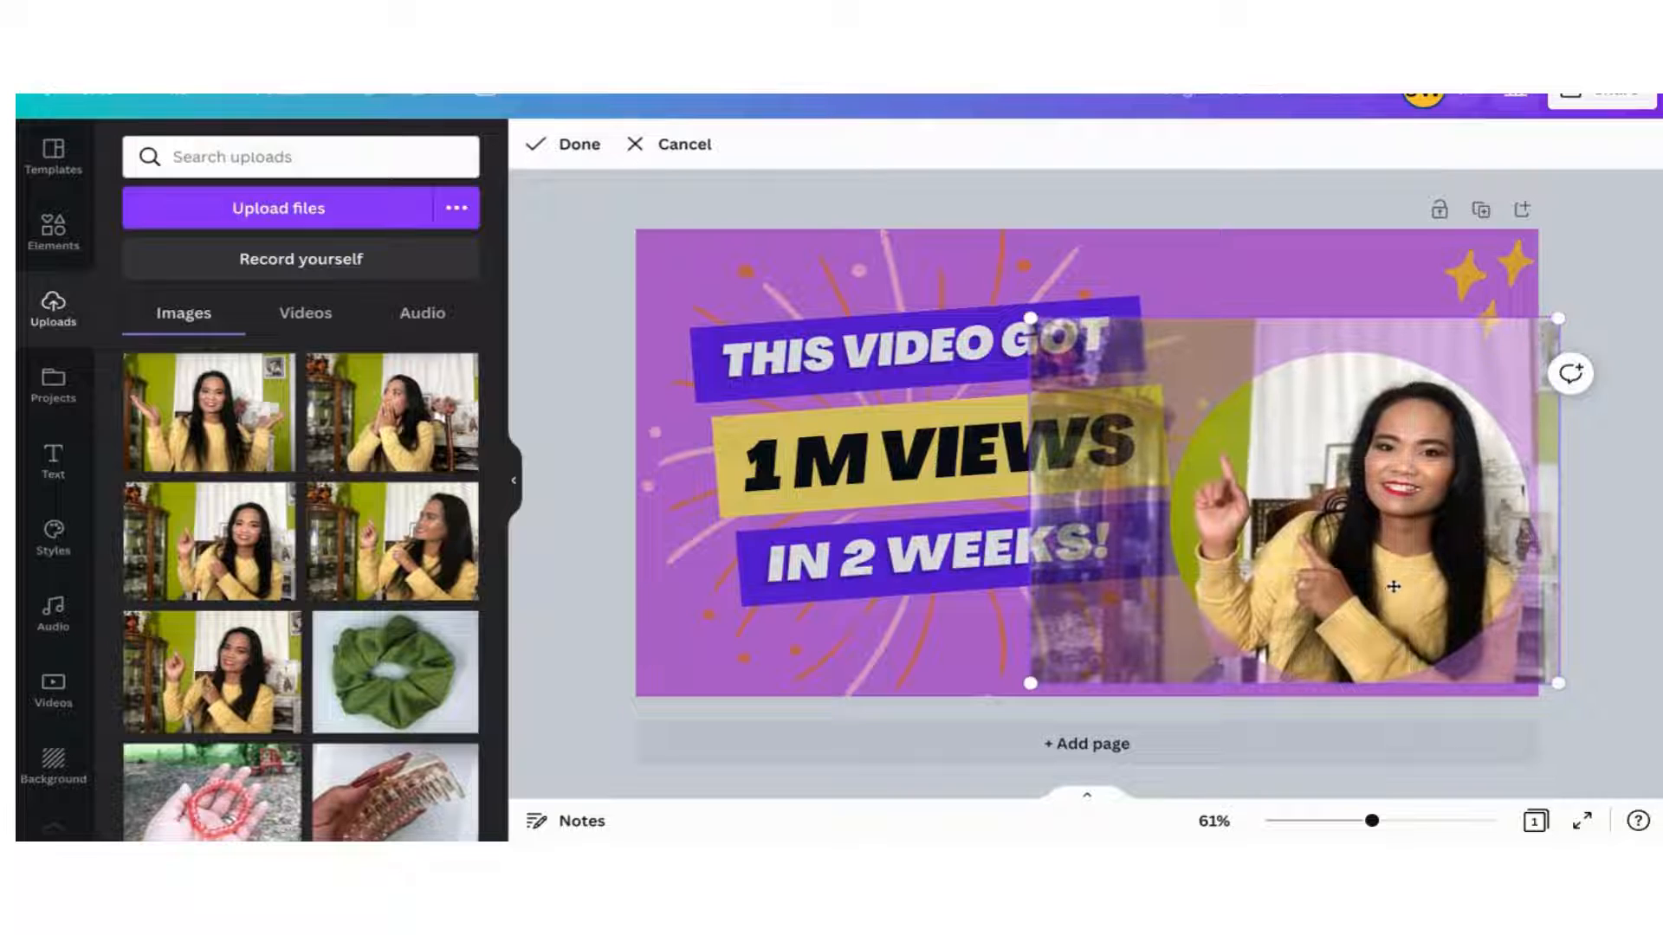
click(568, 144)
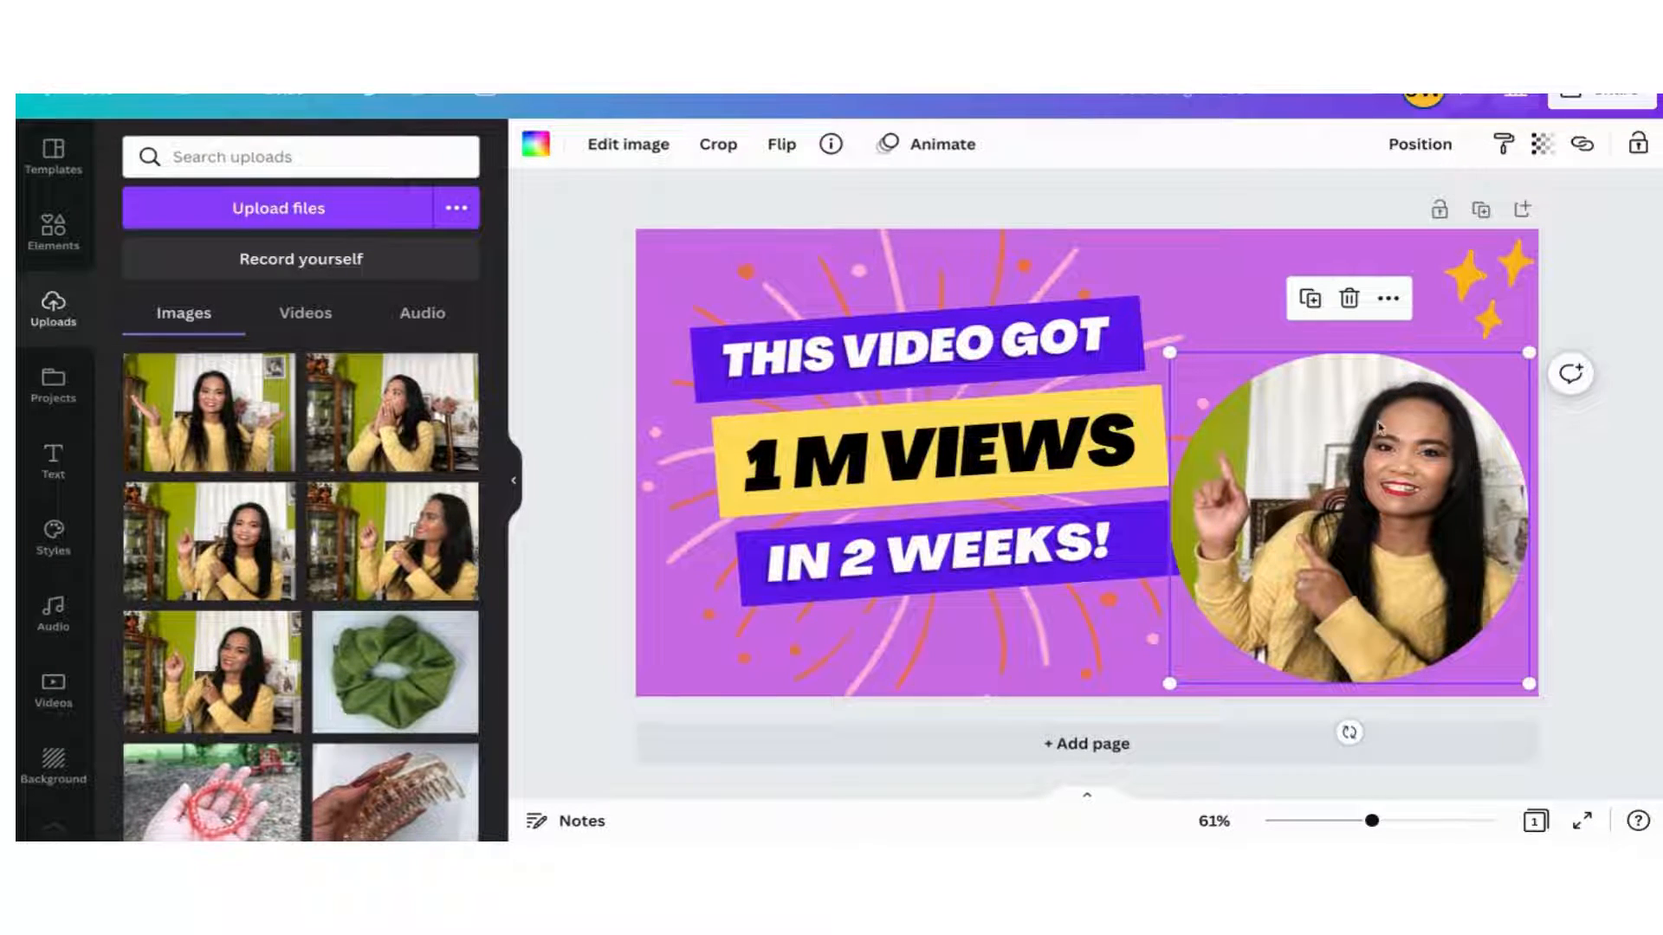
click(1621, 461)
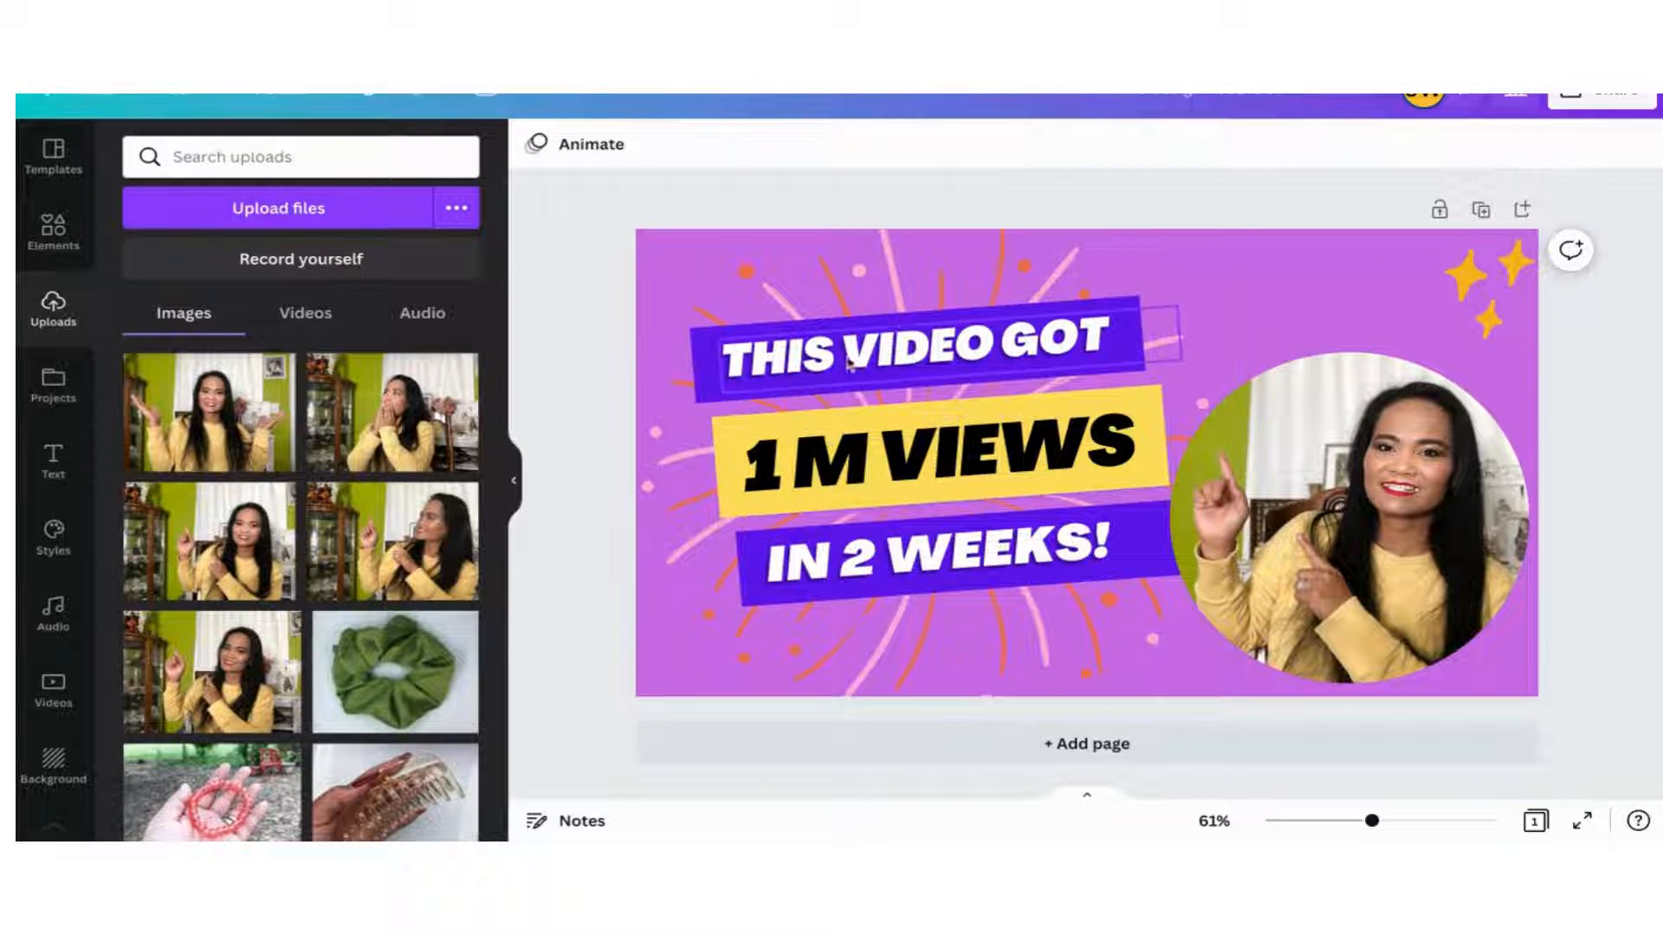
Step: Change the thumbnail's background color to the light yellow from the document colors
click(1342, 284)
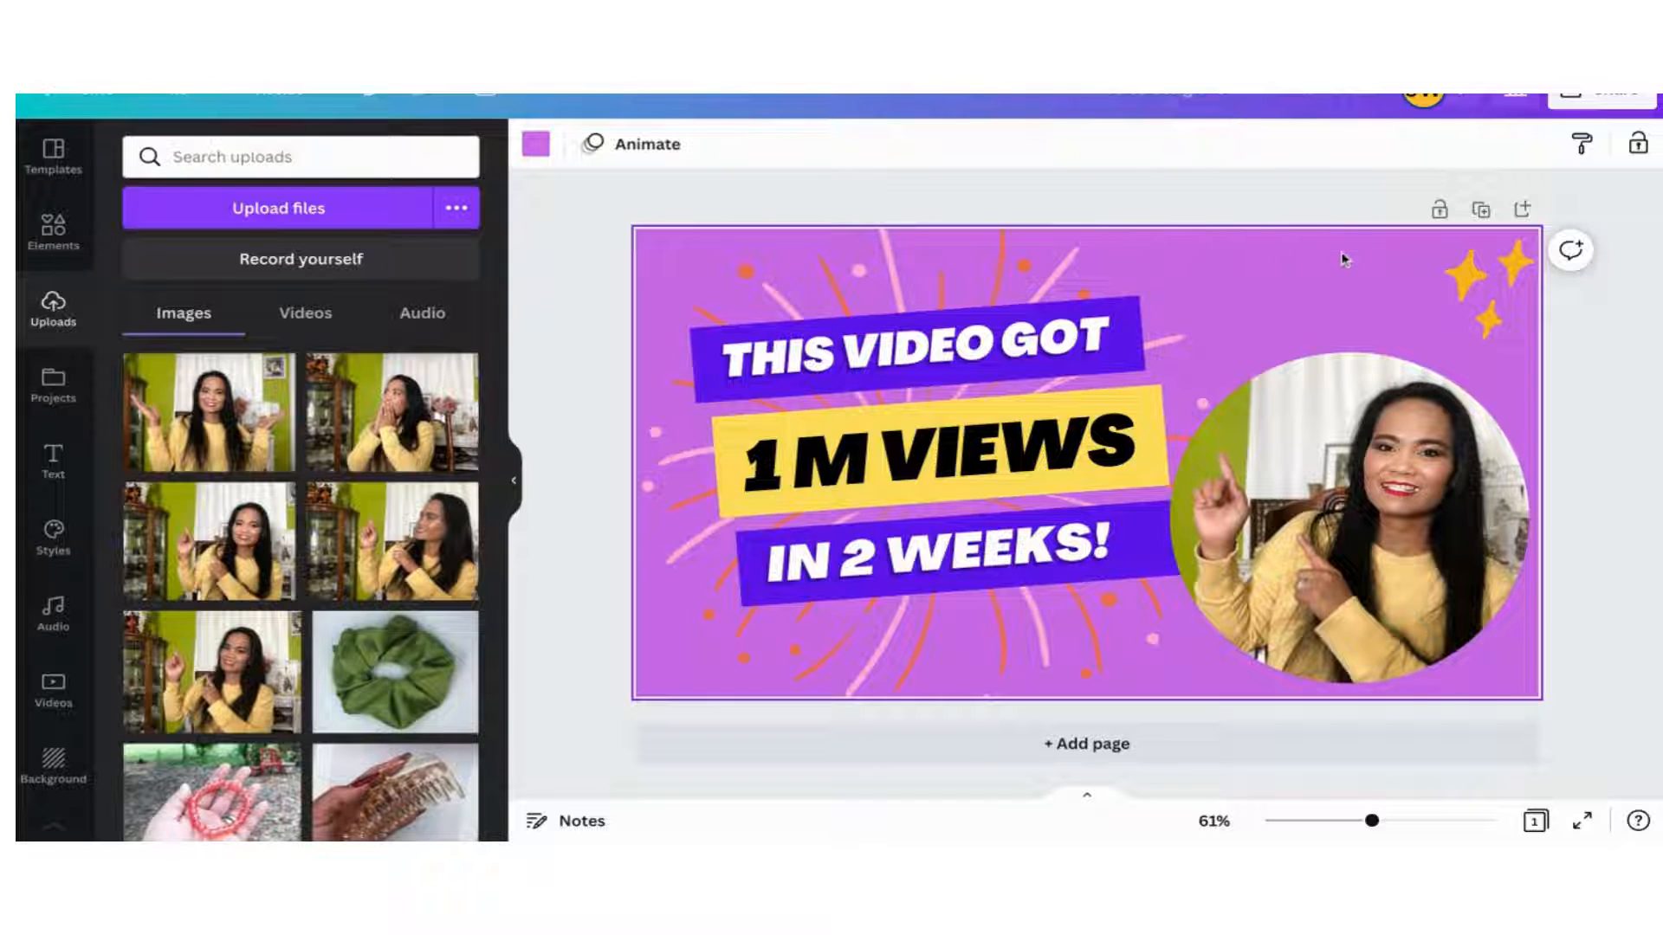
click(535, 147)
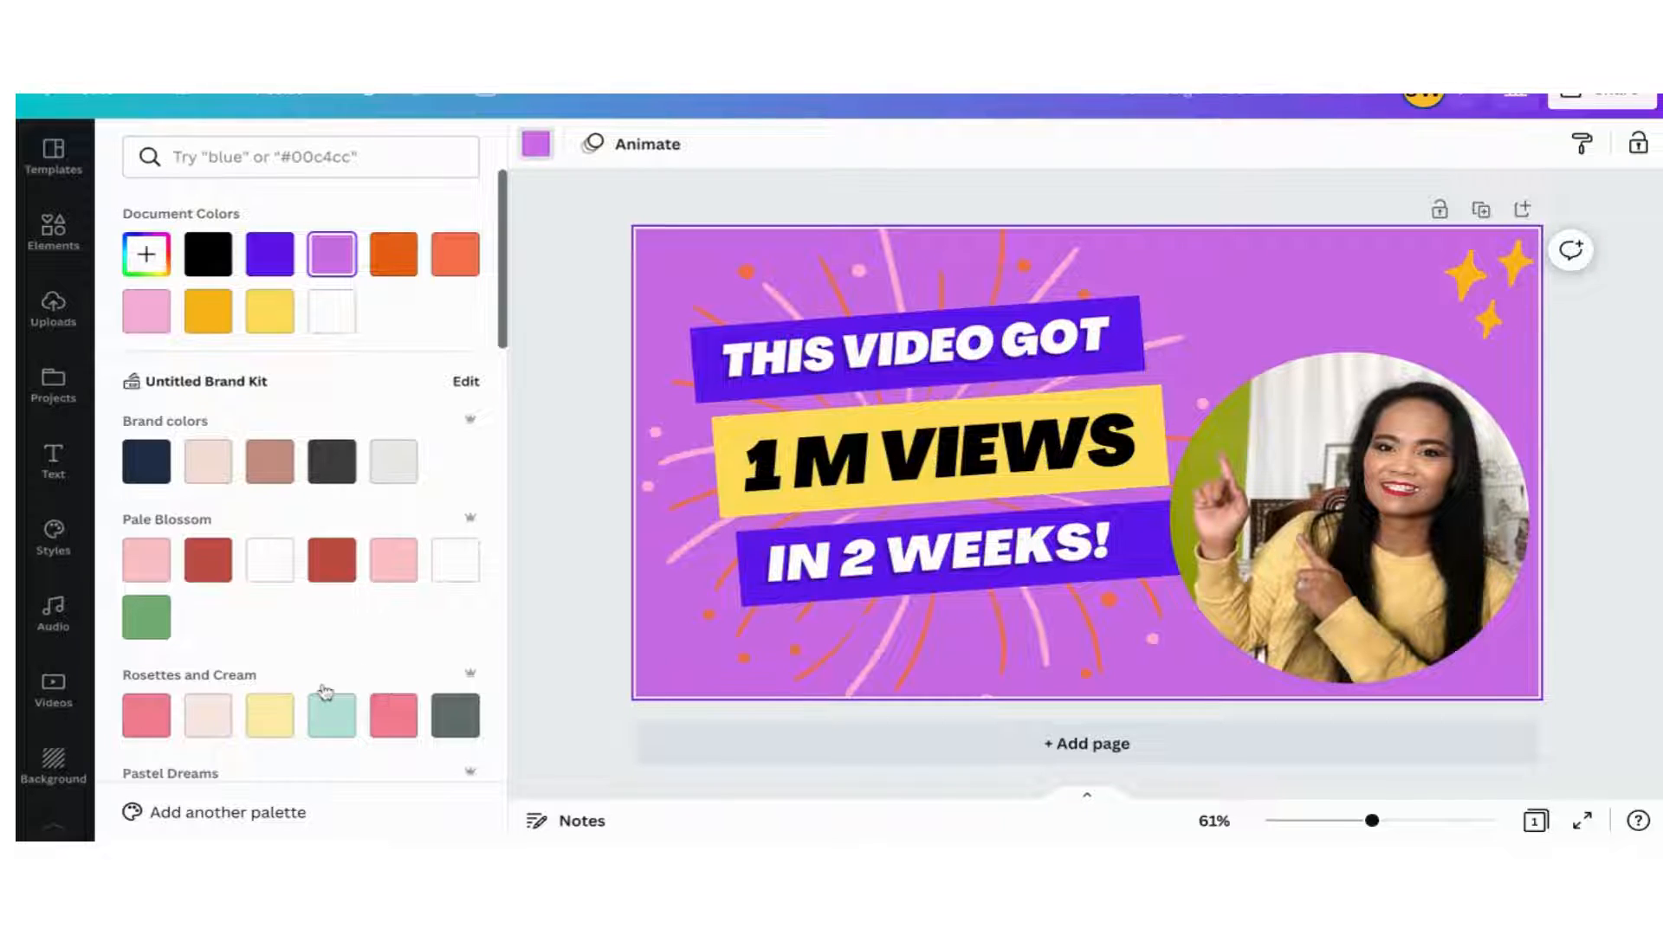
click(268, 312)
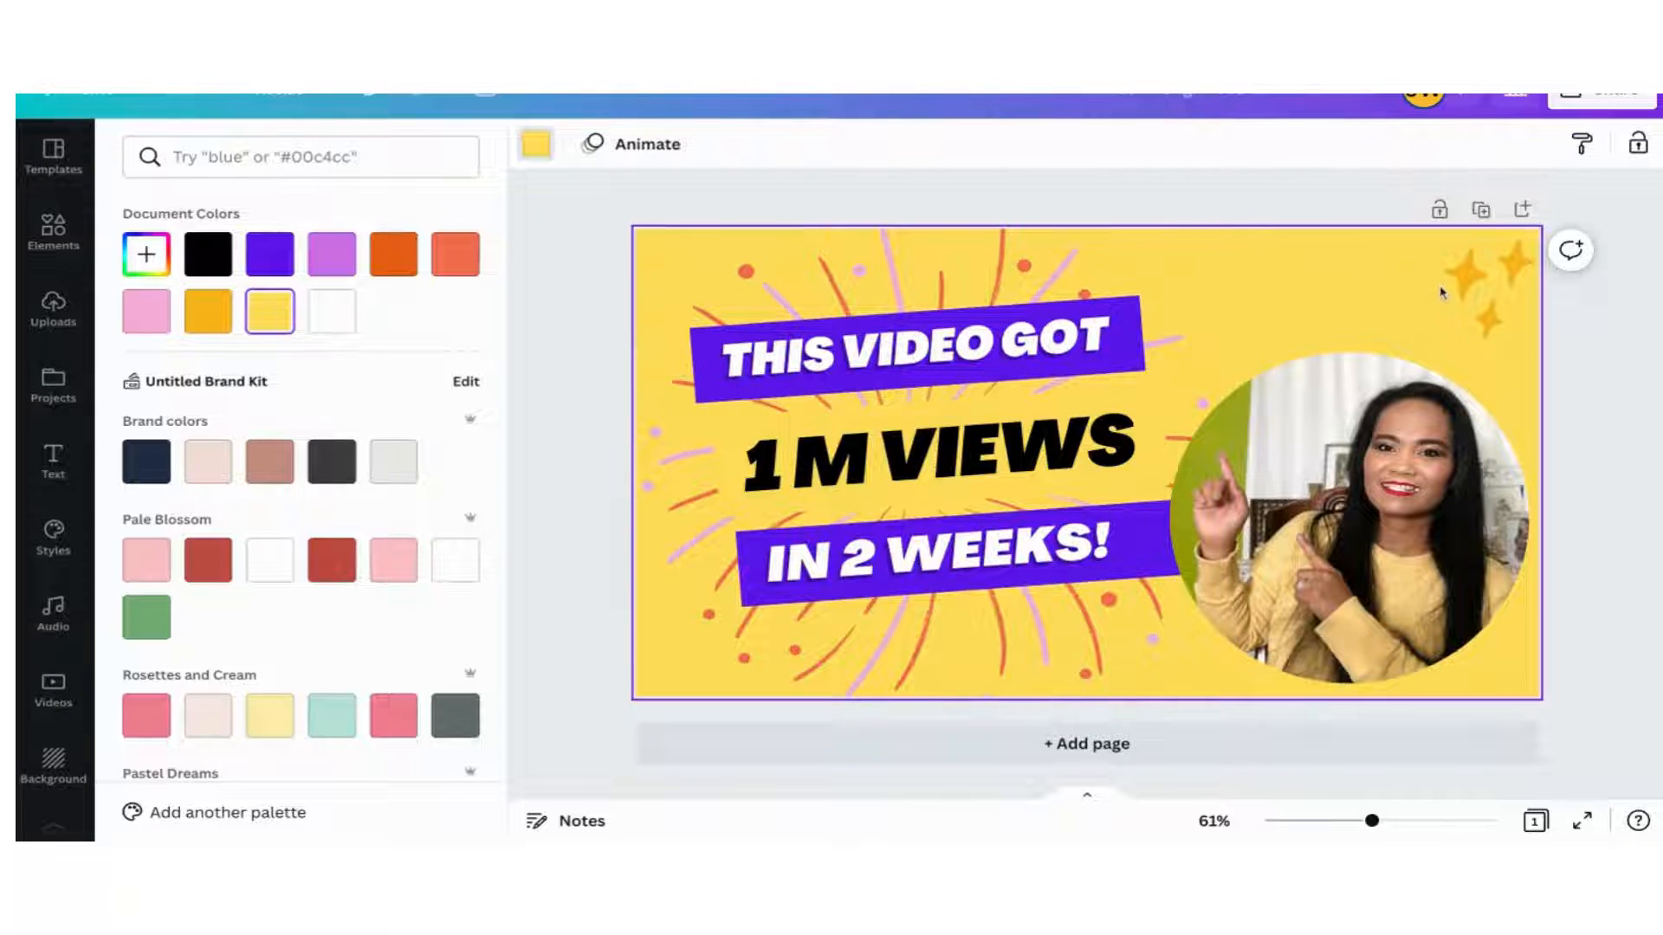
Step: Recolor the sparkles graphic, replacing its amber color with white and its orange color with the dark grey from Rosettes and Cream
click(1466, 283)
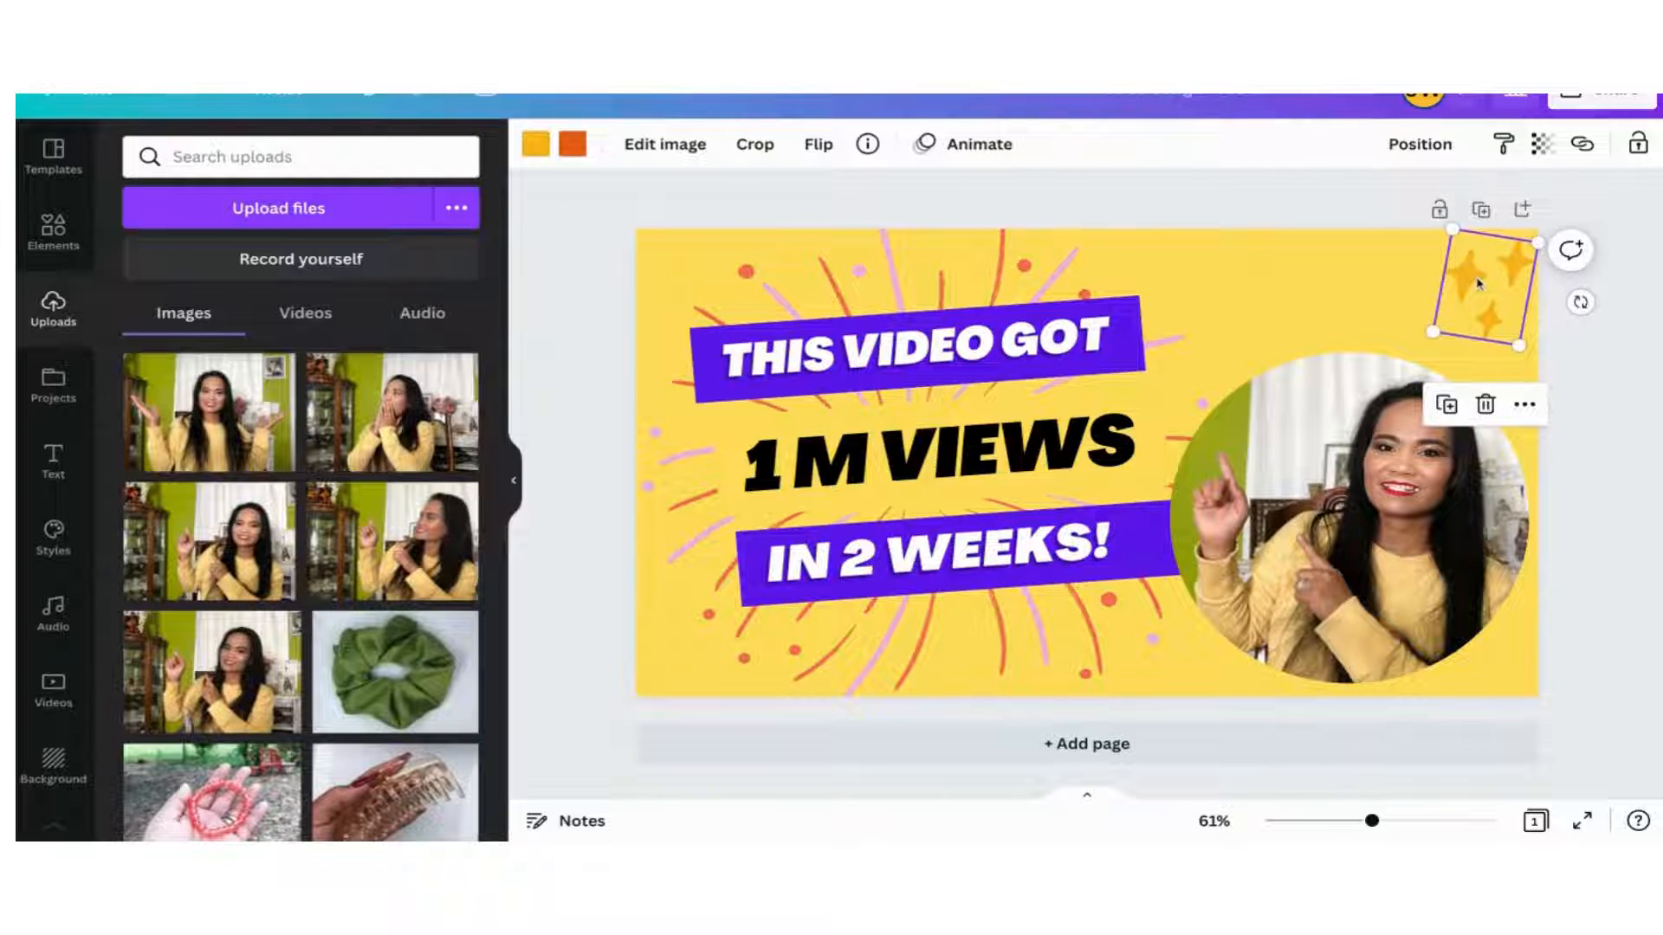
click(535, 144)
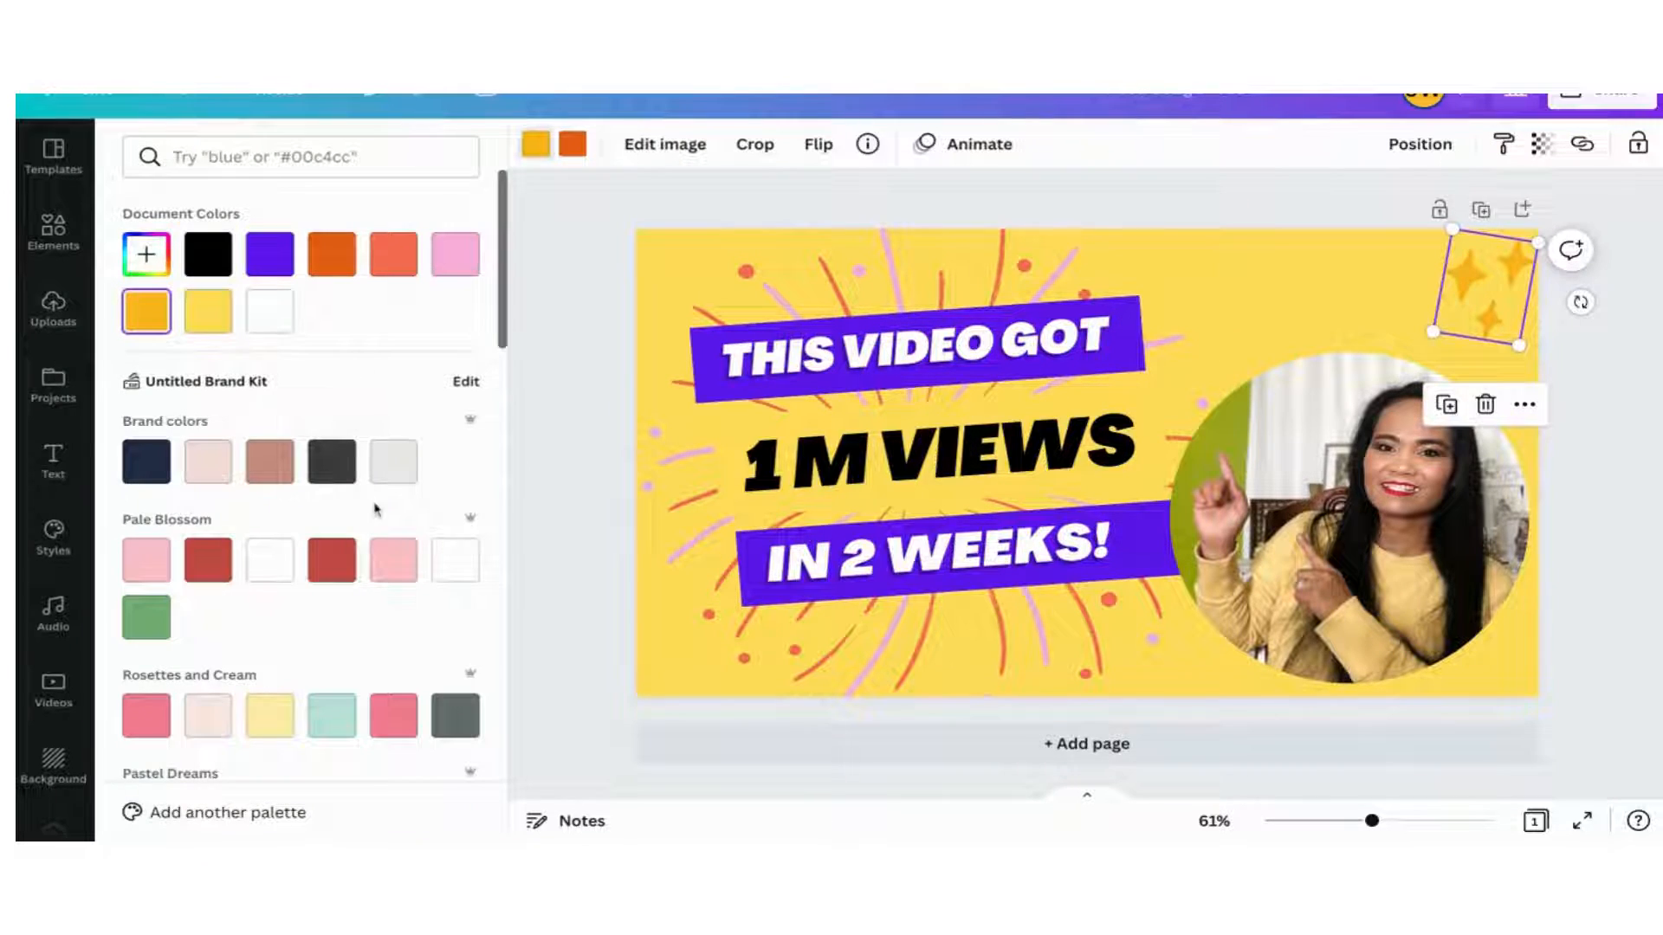
click(455, 568)
click(582, 149)
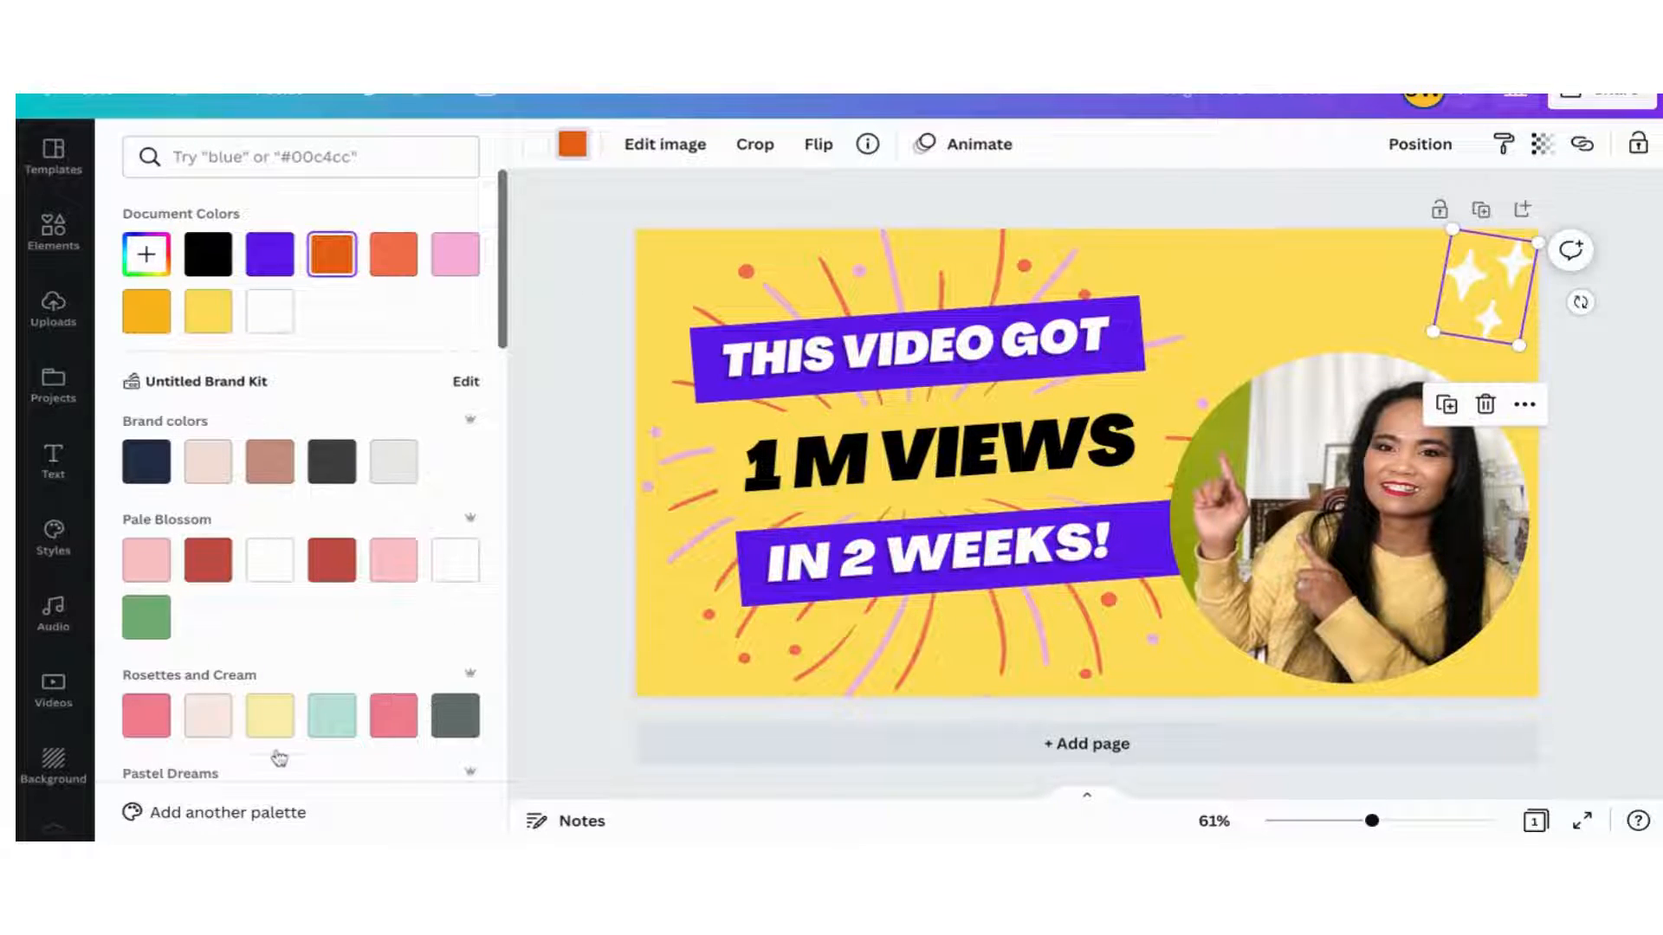
click(463, 728)
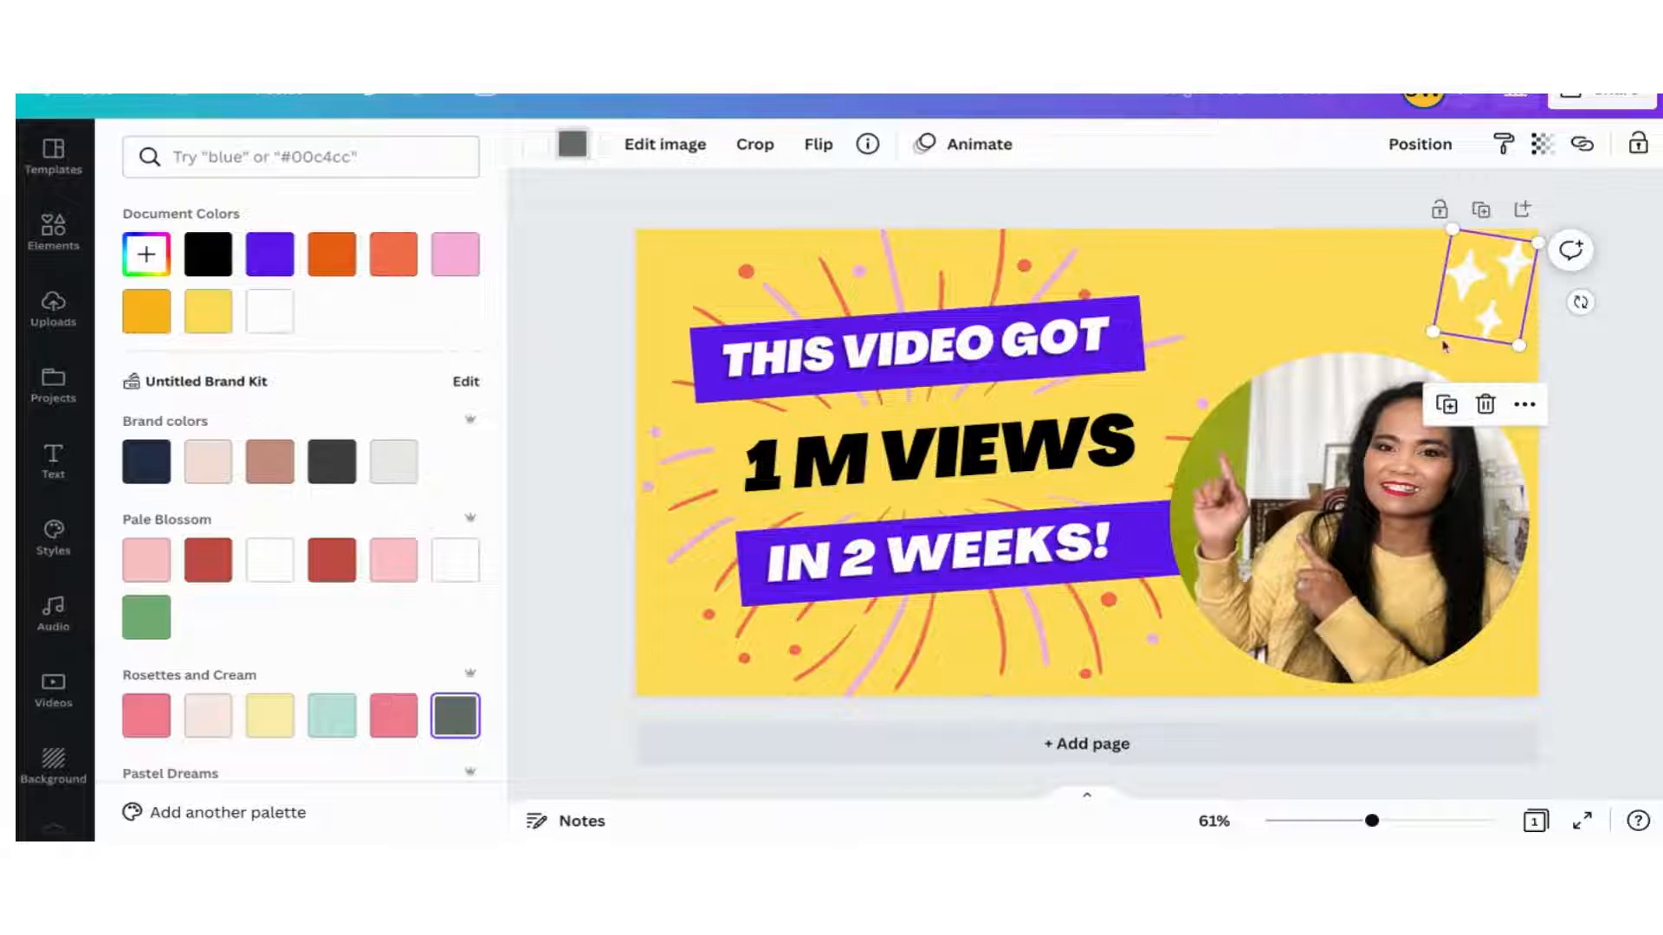
Step: Shrink the sparkles graphic slightly in the corner above the circular photo
drag(1519, 345, 1497, 312)
click(53, 307)
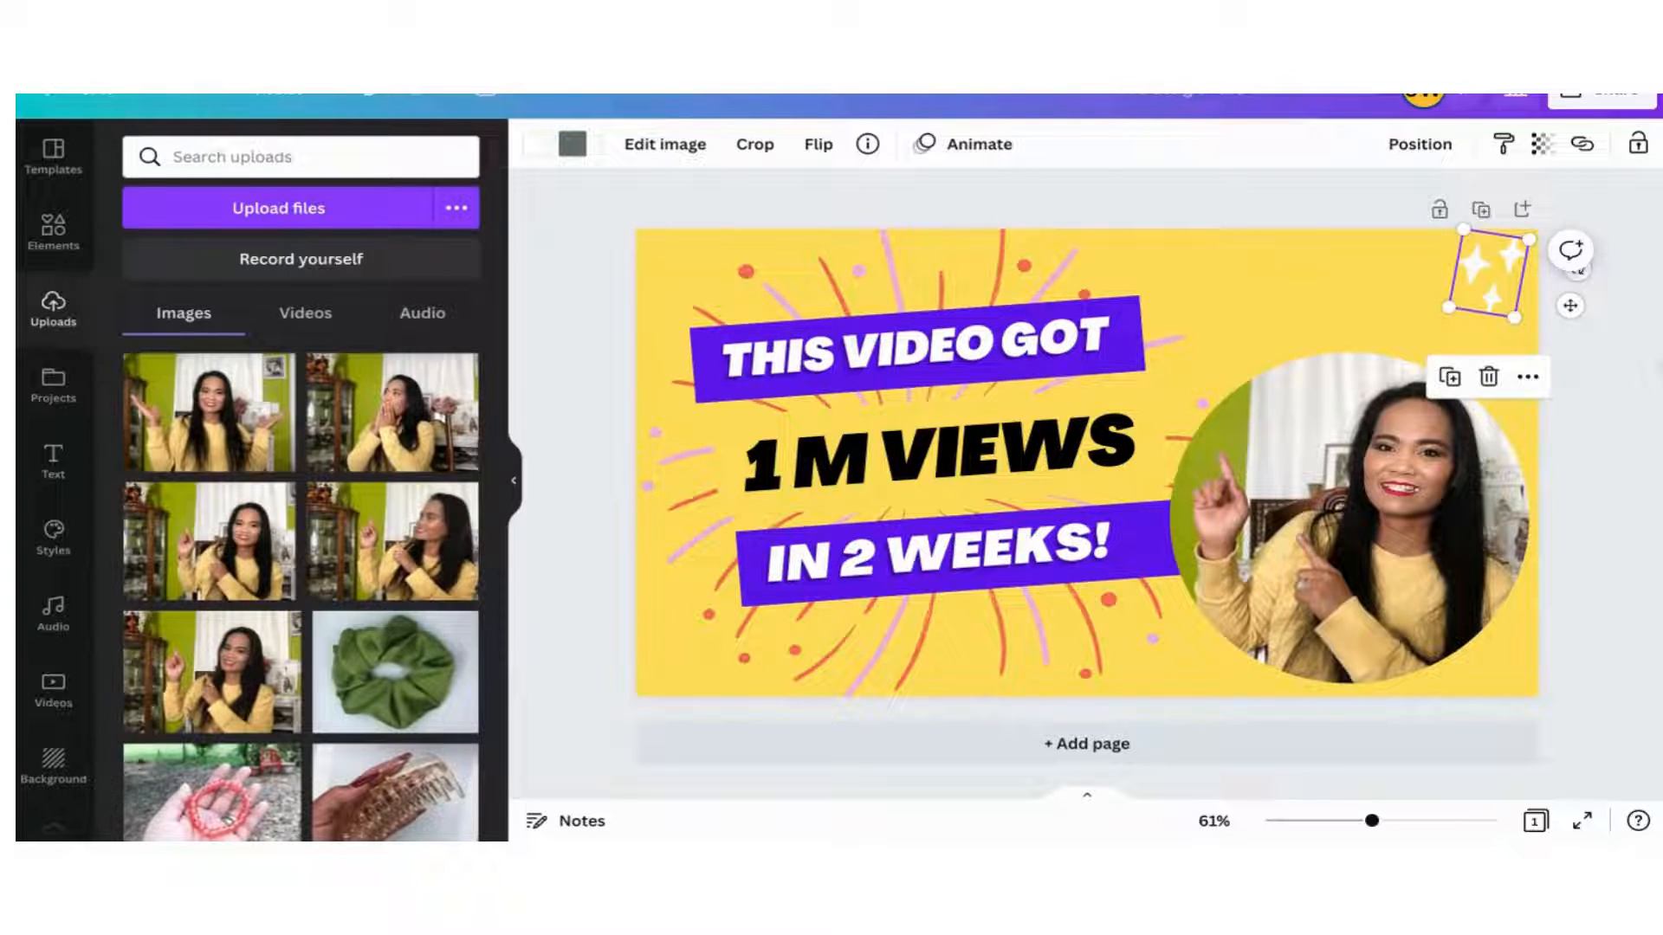
click(1655, 433)
Step: Add a solid circle shape to the thumbnail and fill it with white from the Pale Blossom palette
click(1282, 501)
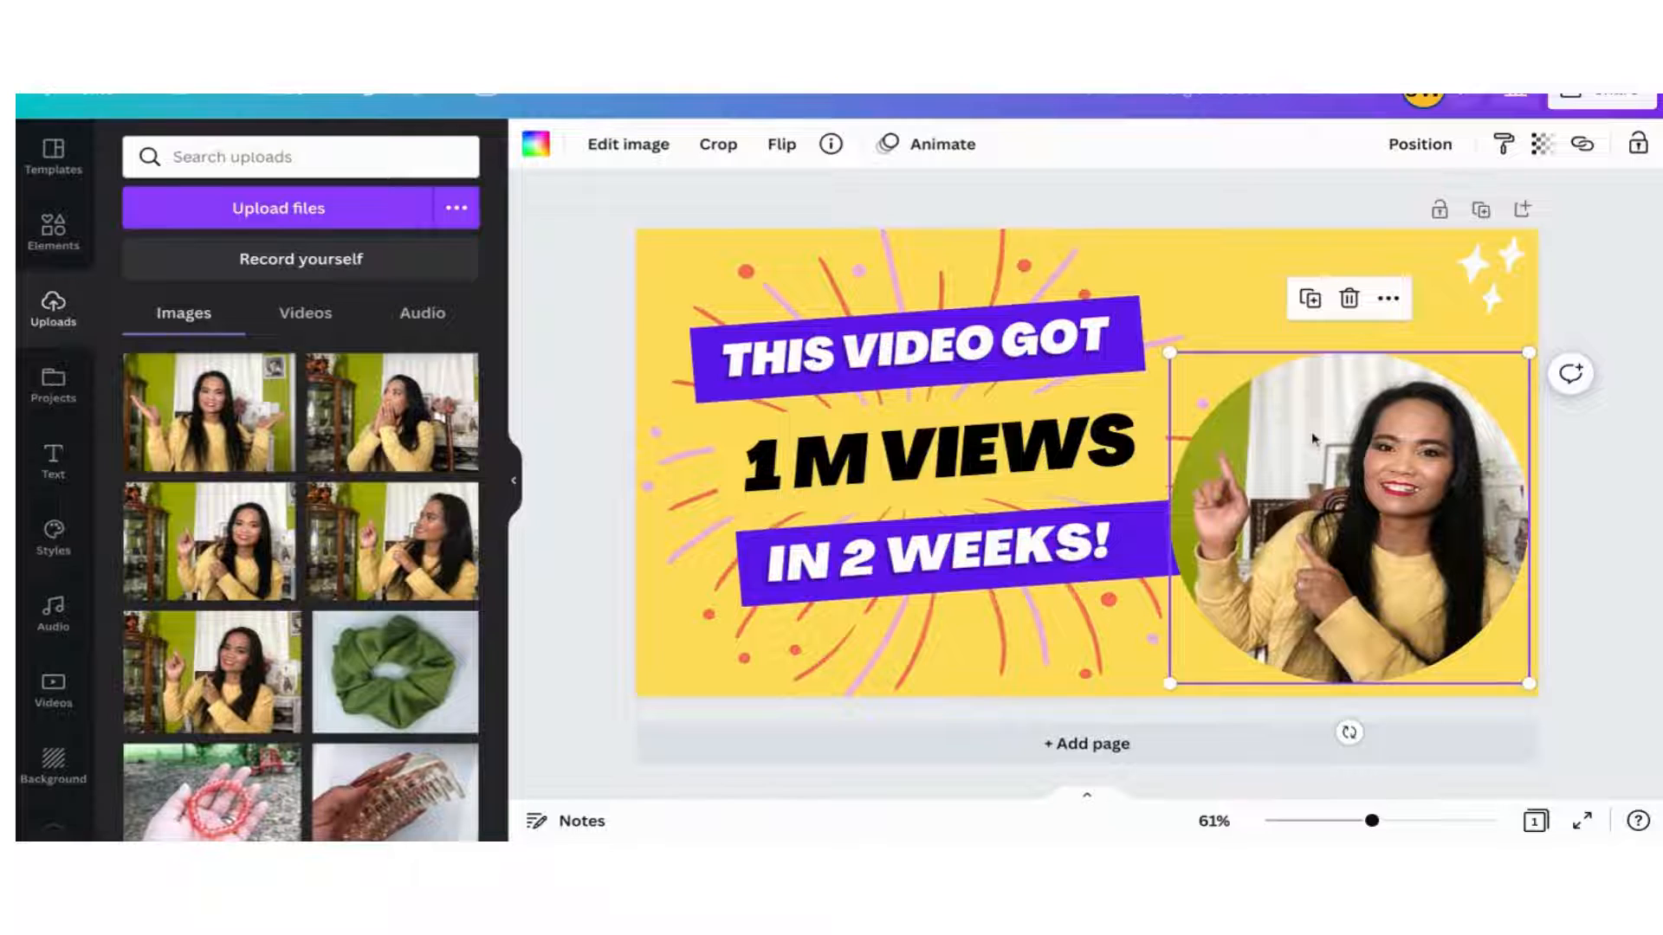
click(53, 230)
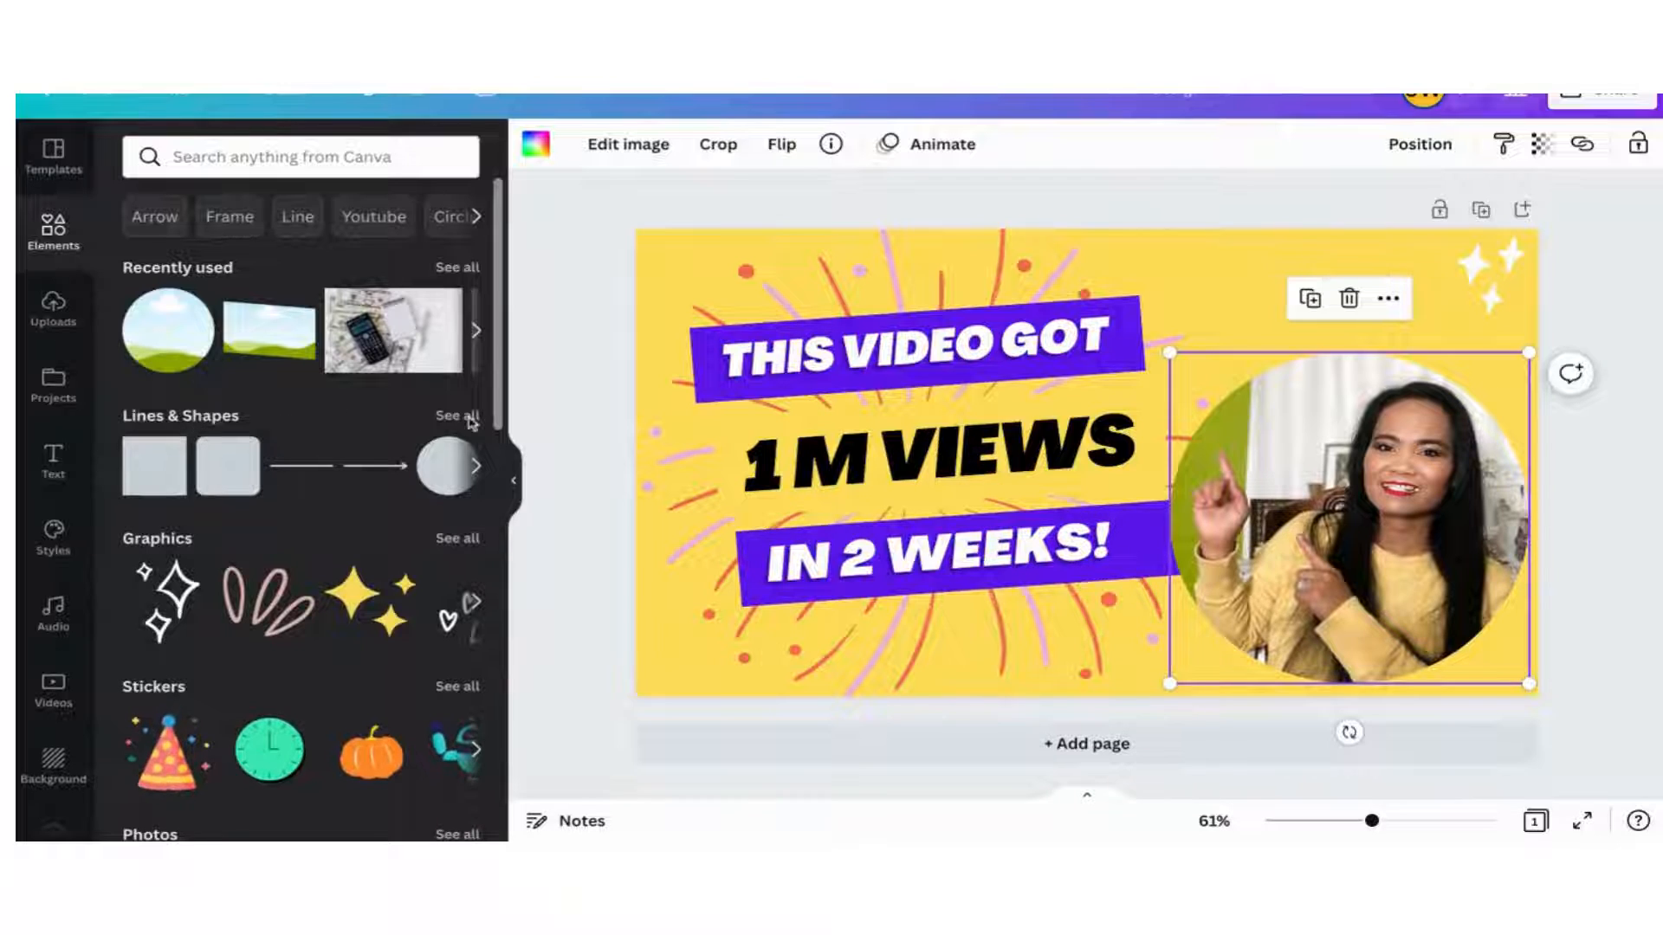
click(476, 466)
click(171, 474)
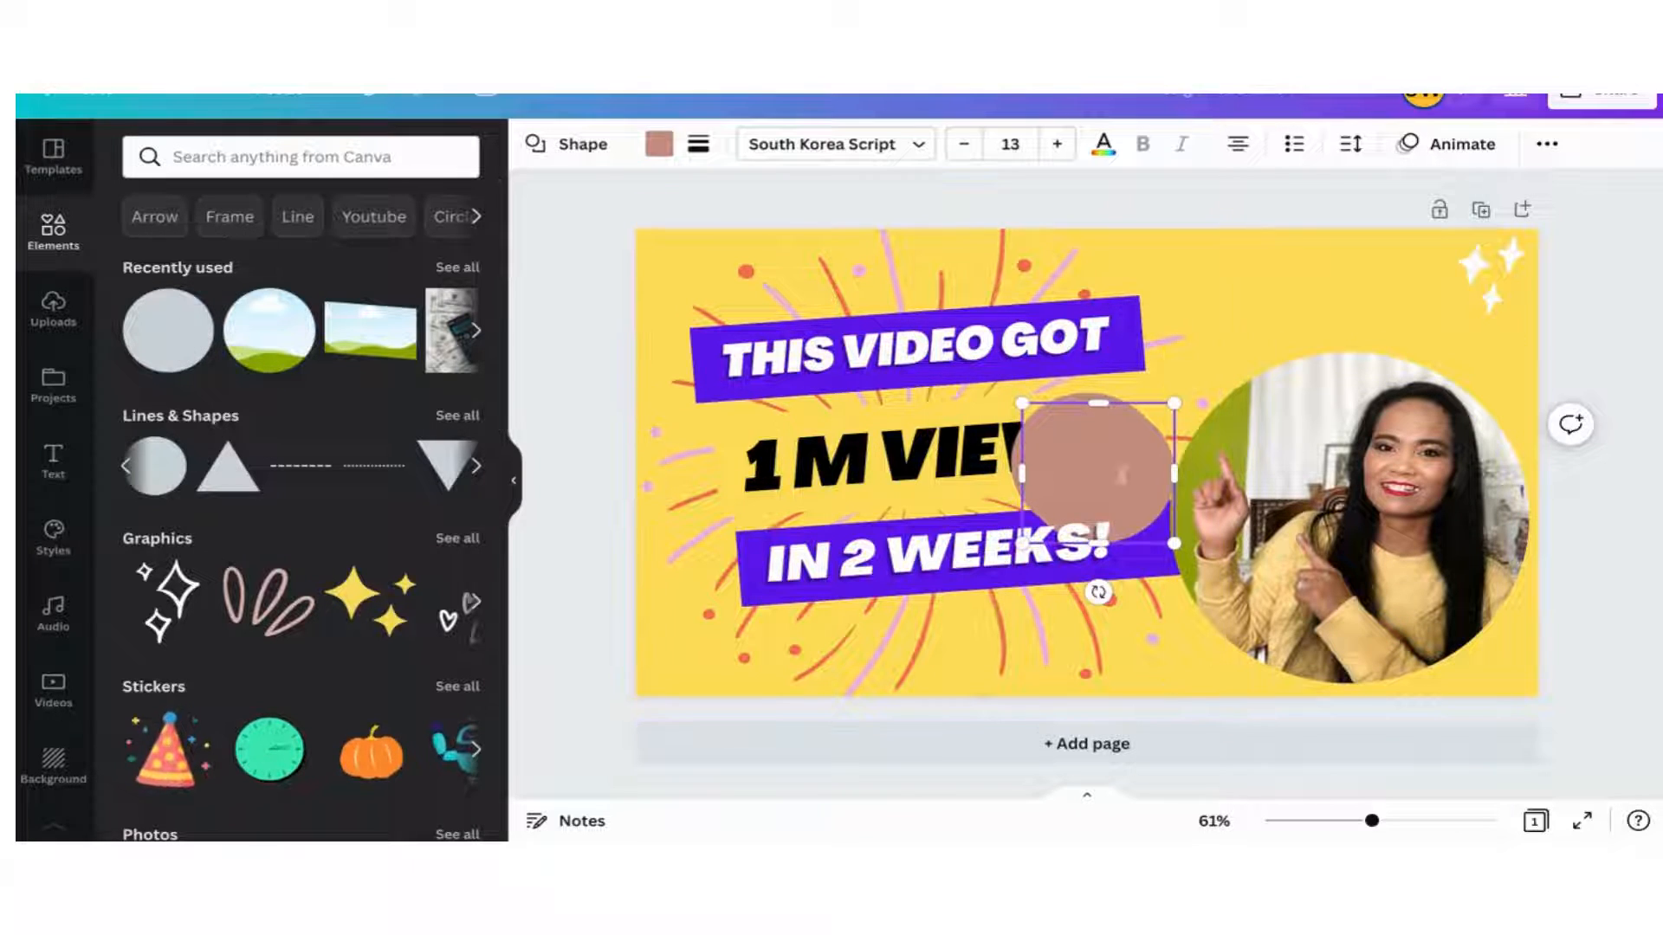
drag(1040, 451, 1051, 462)
key(ctrl+z)
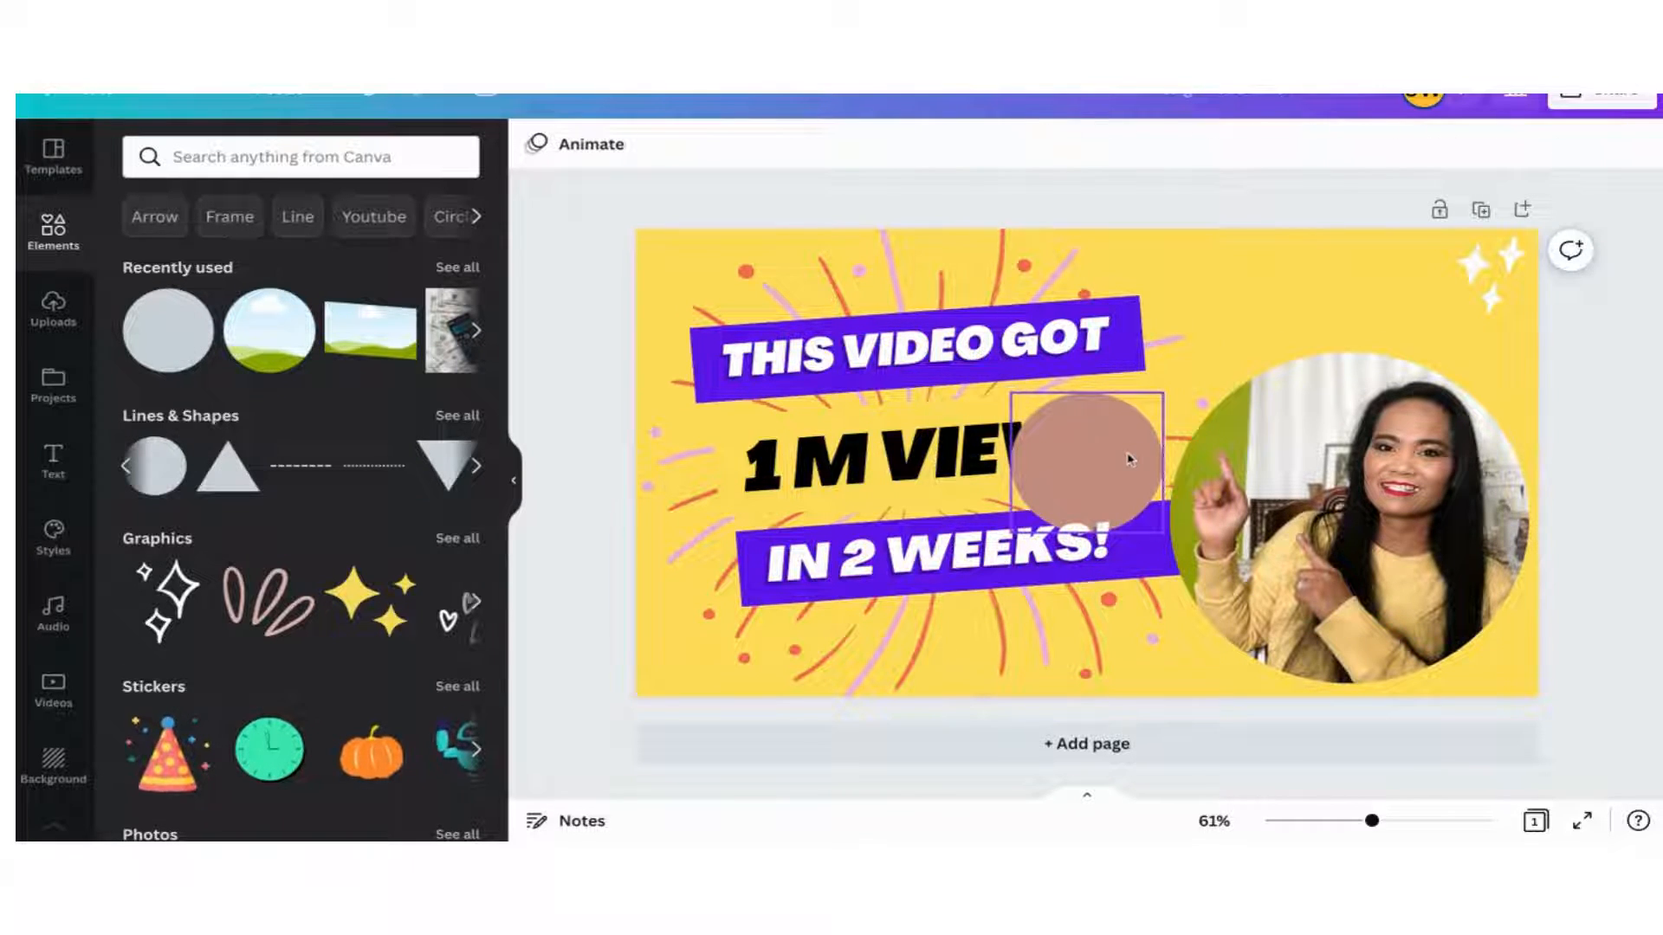
click(1088, 464)
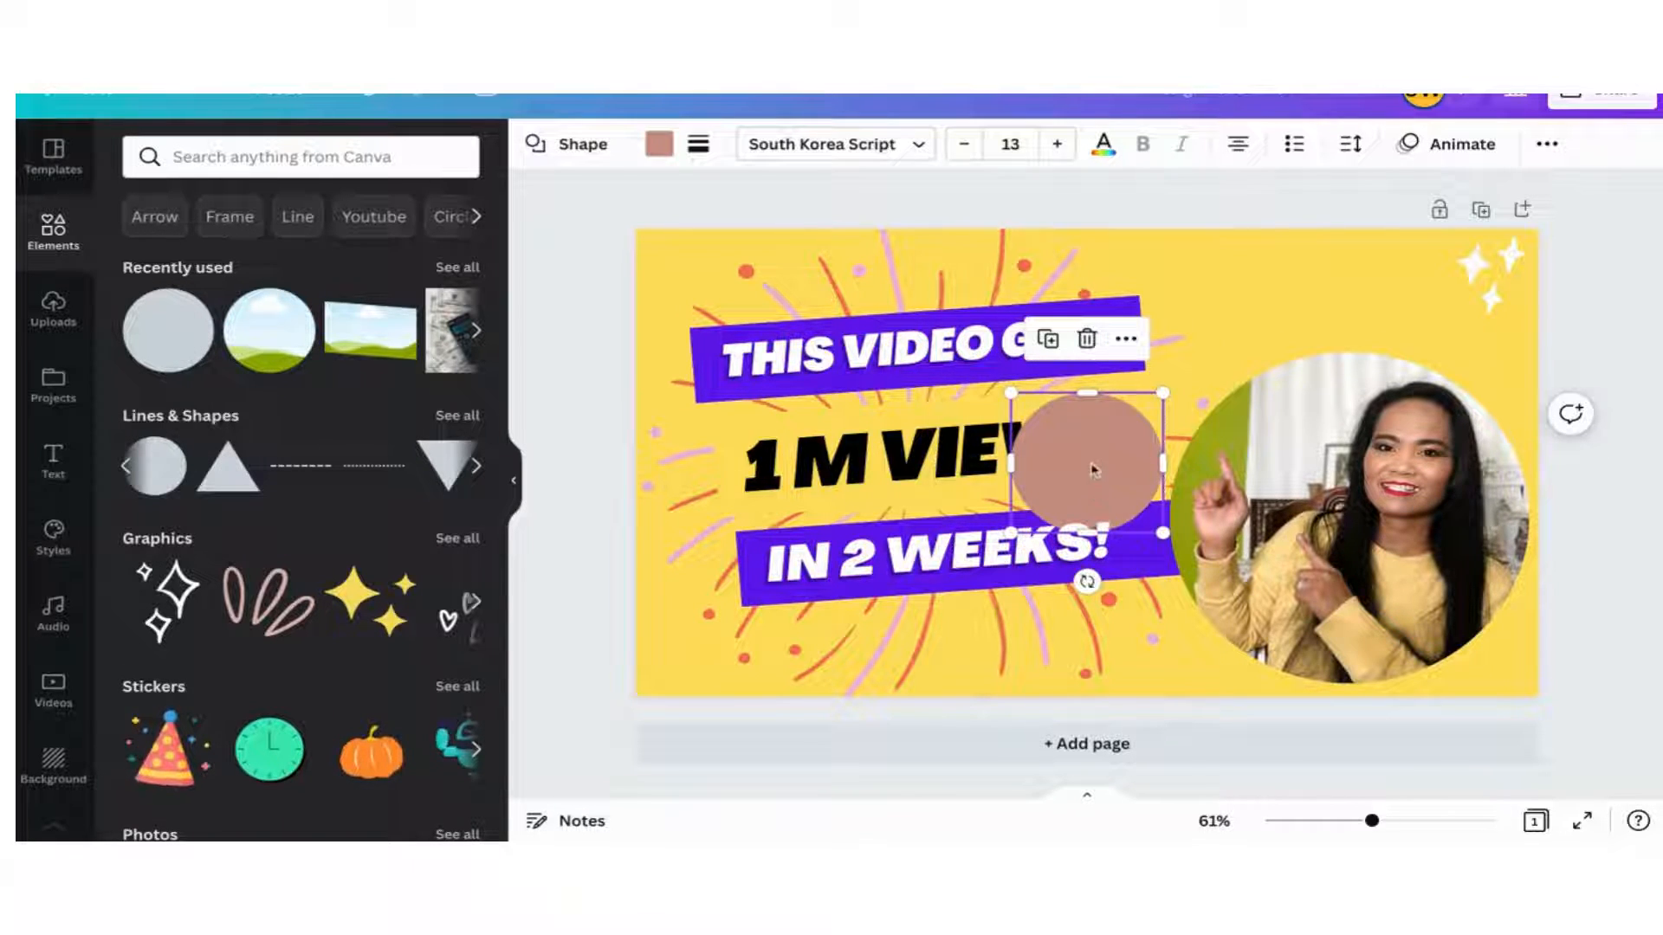
click(659, 144)
click(454, 560)
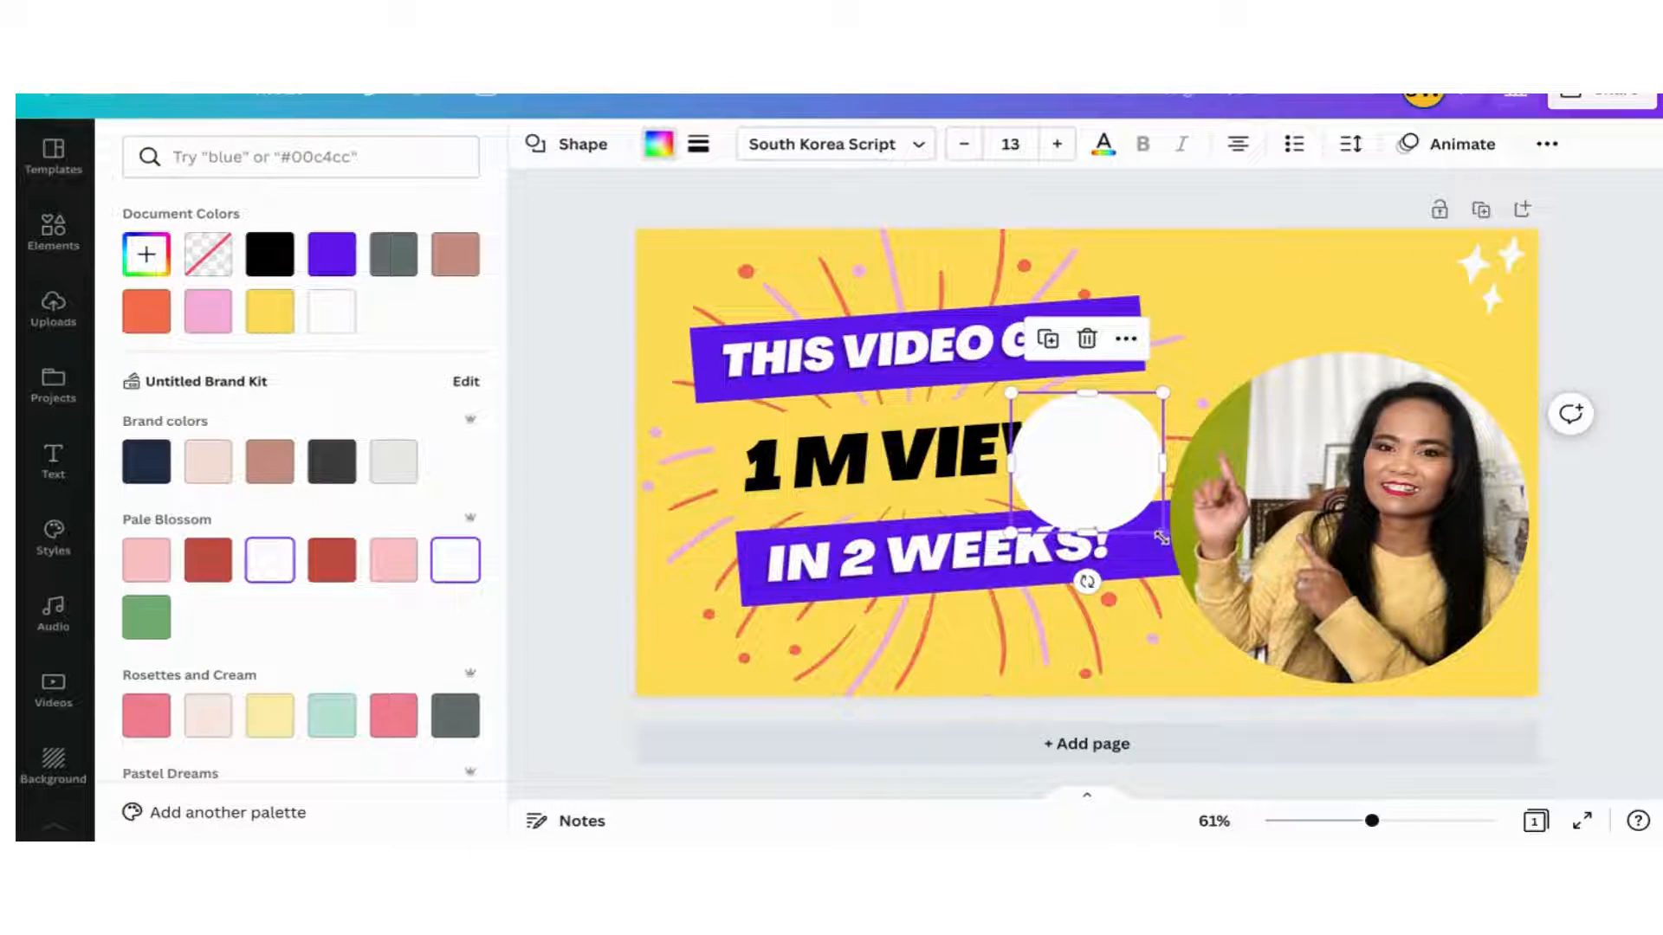
Step: Enlarge the white circle and position it over the circular photo so it extends slightly beyond the photo's edge
drag(1162, 538, 1390, 736)
drag(1169, 590, 1290, 558)
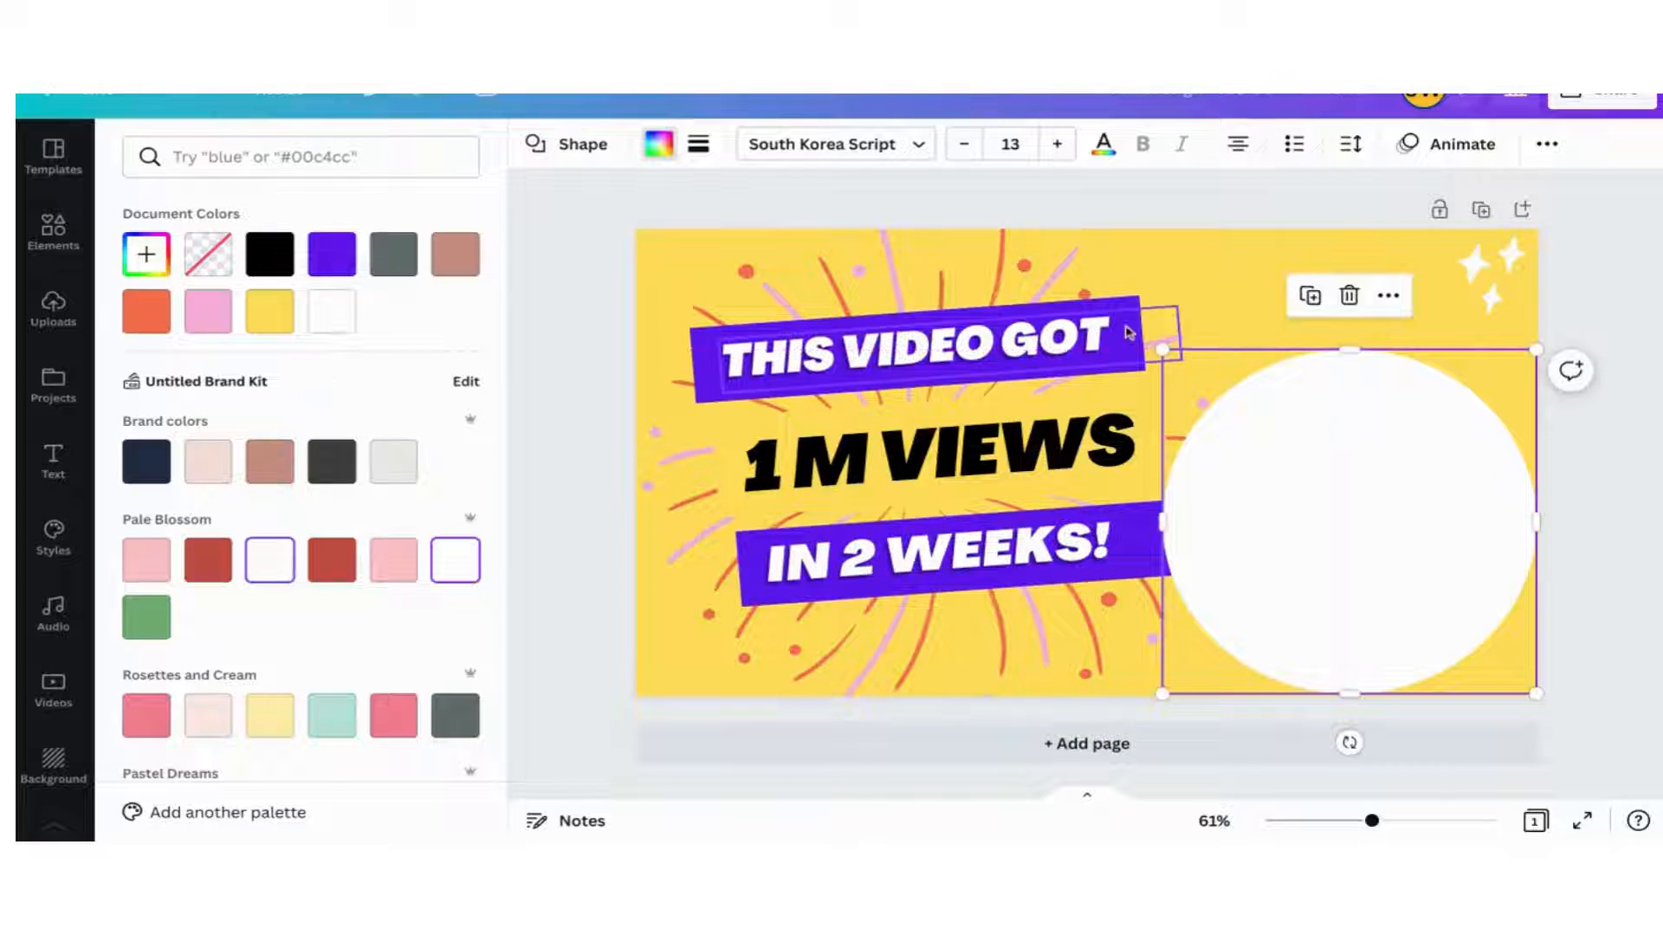
drag(1161, 349, 1155, 343)
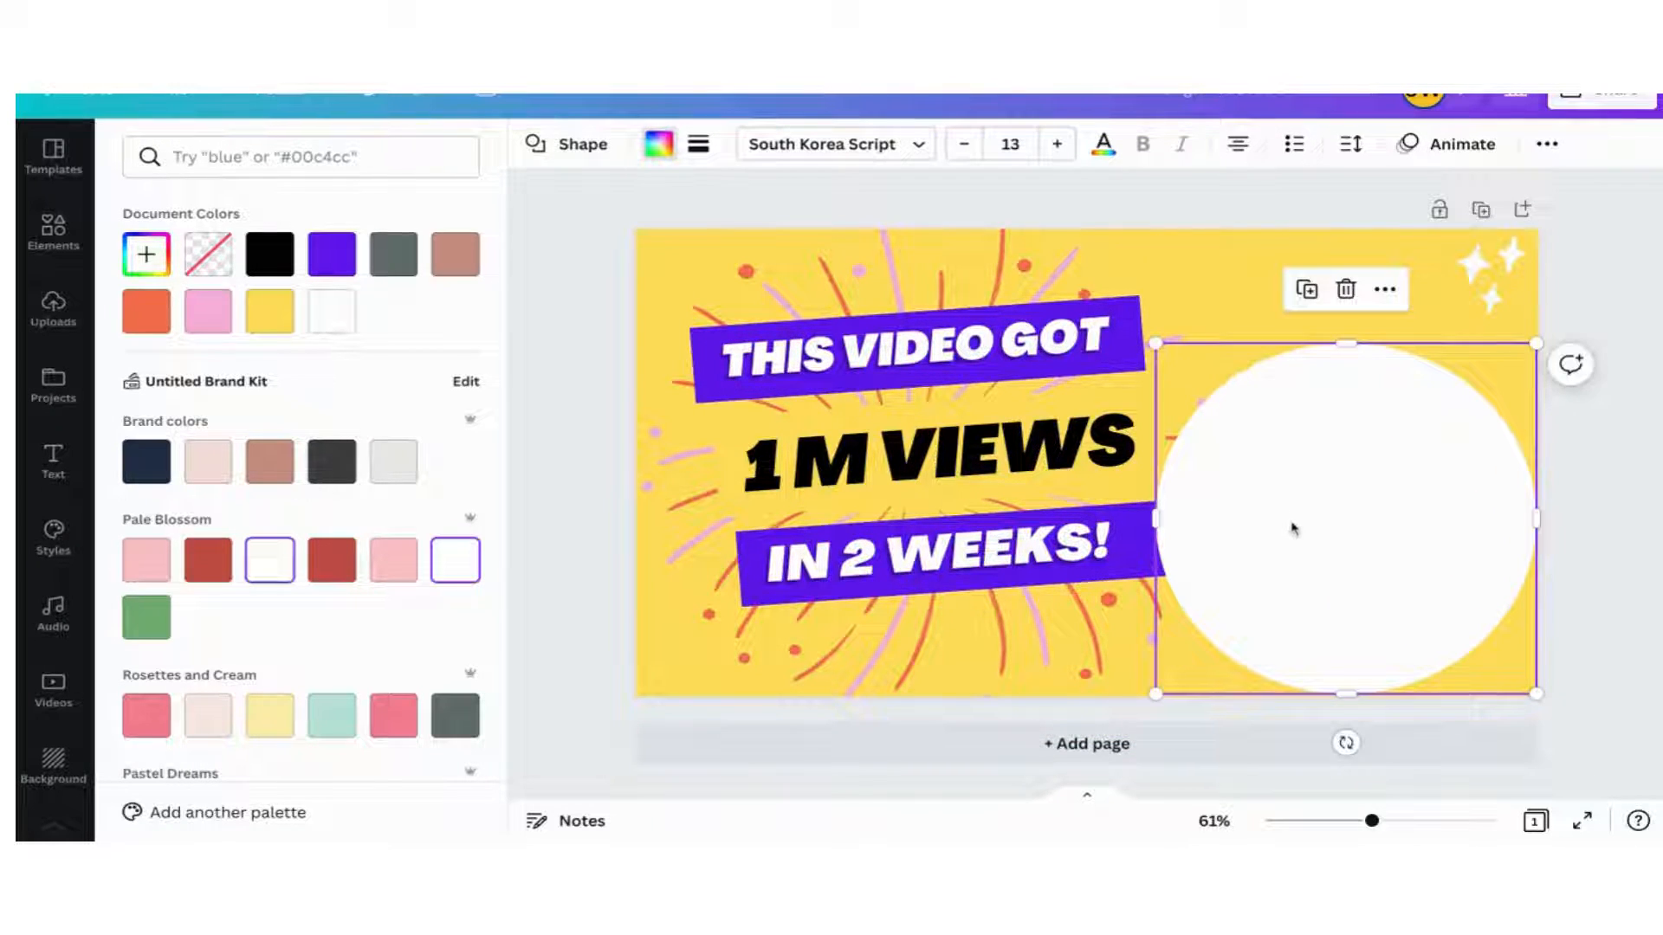
drag(1292, 529, 1299, 536)
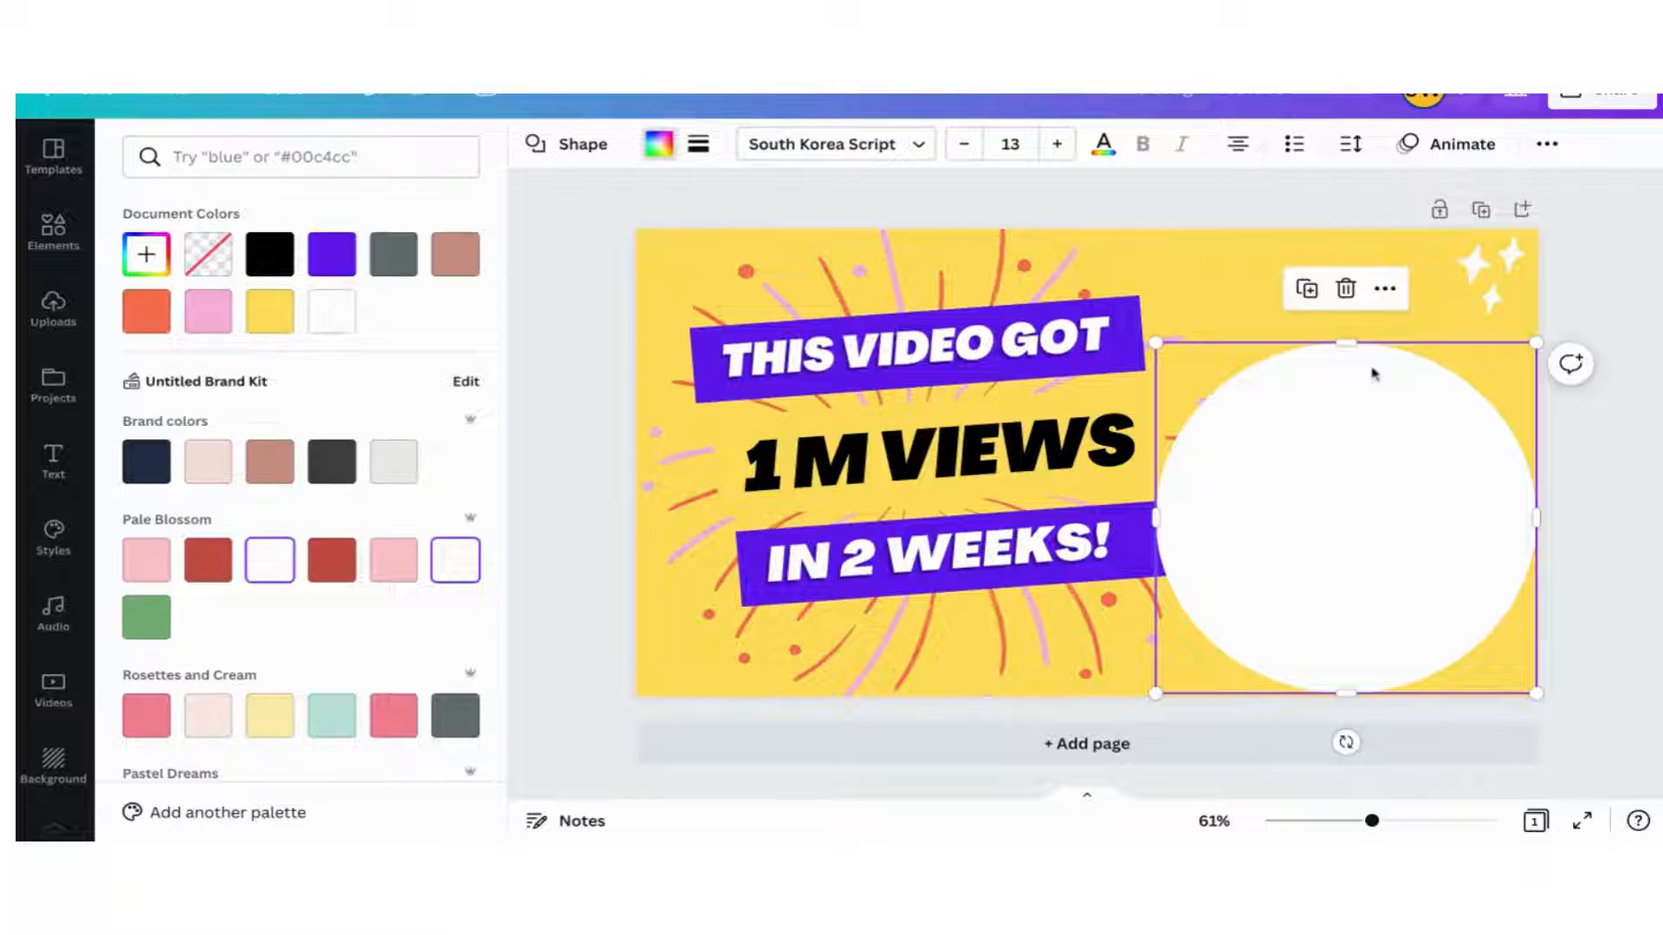
Step: Send the white circle to the back and nudge the circular photo so it sits centred on it as a border
click(1387, 291)
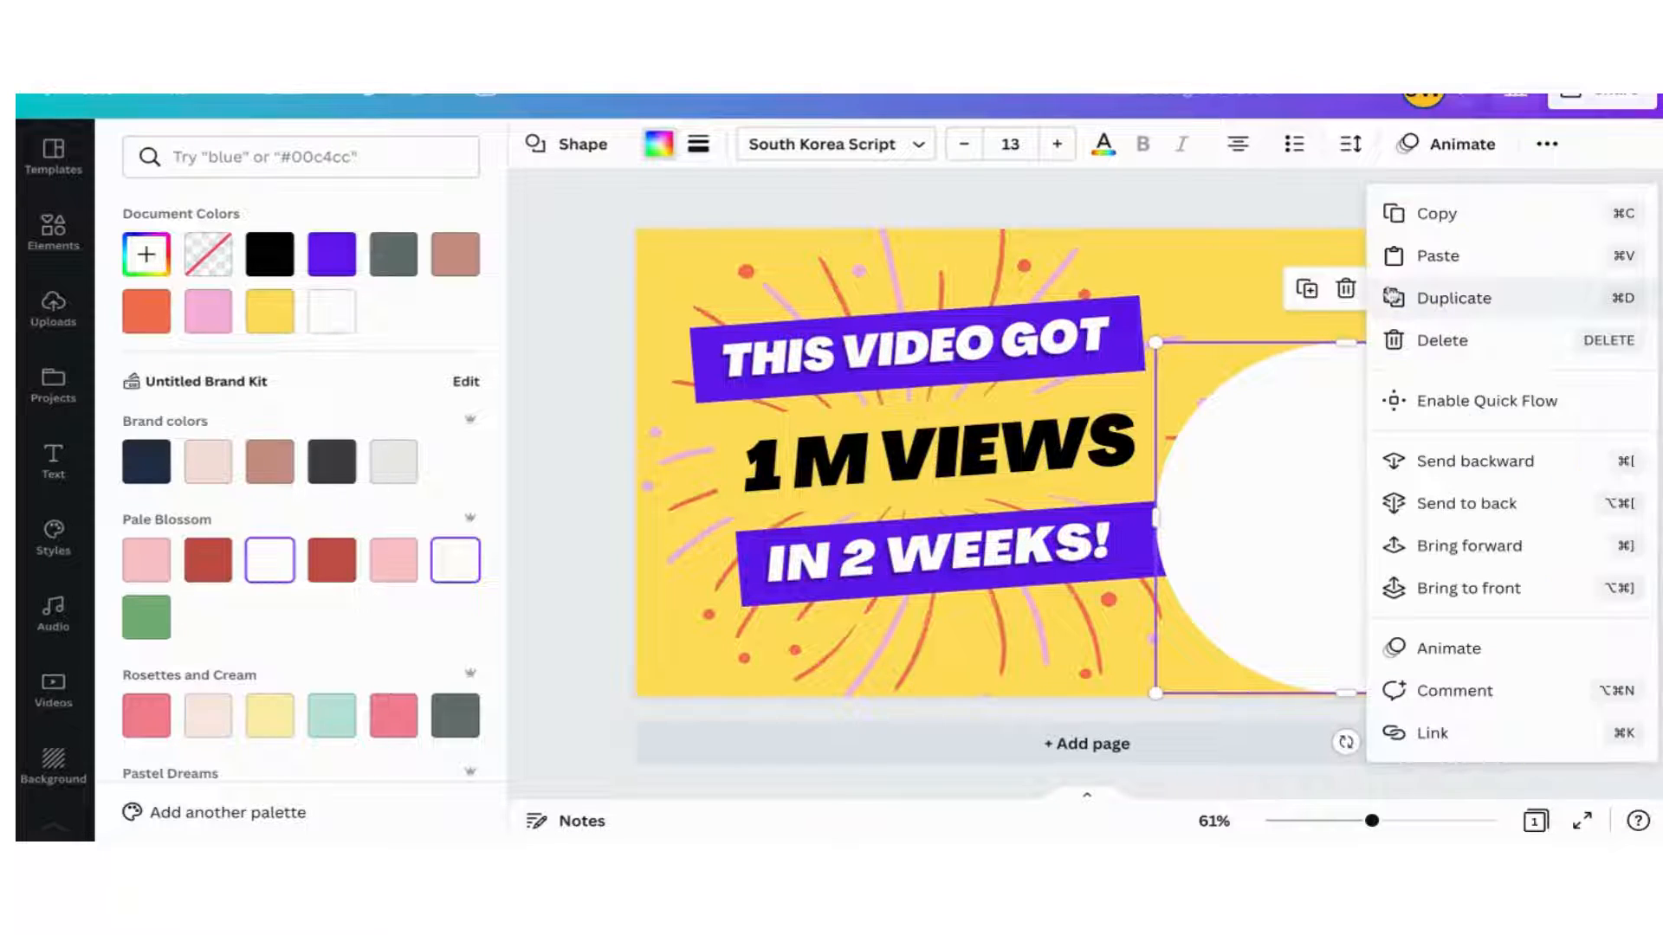
click(1443, 506)
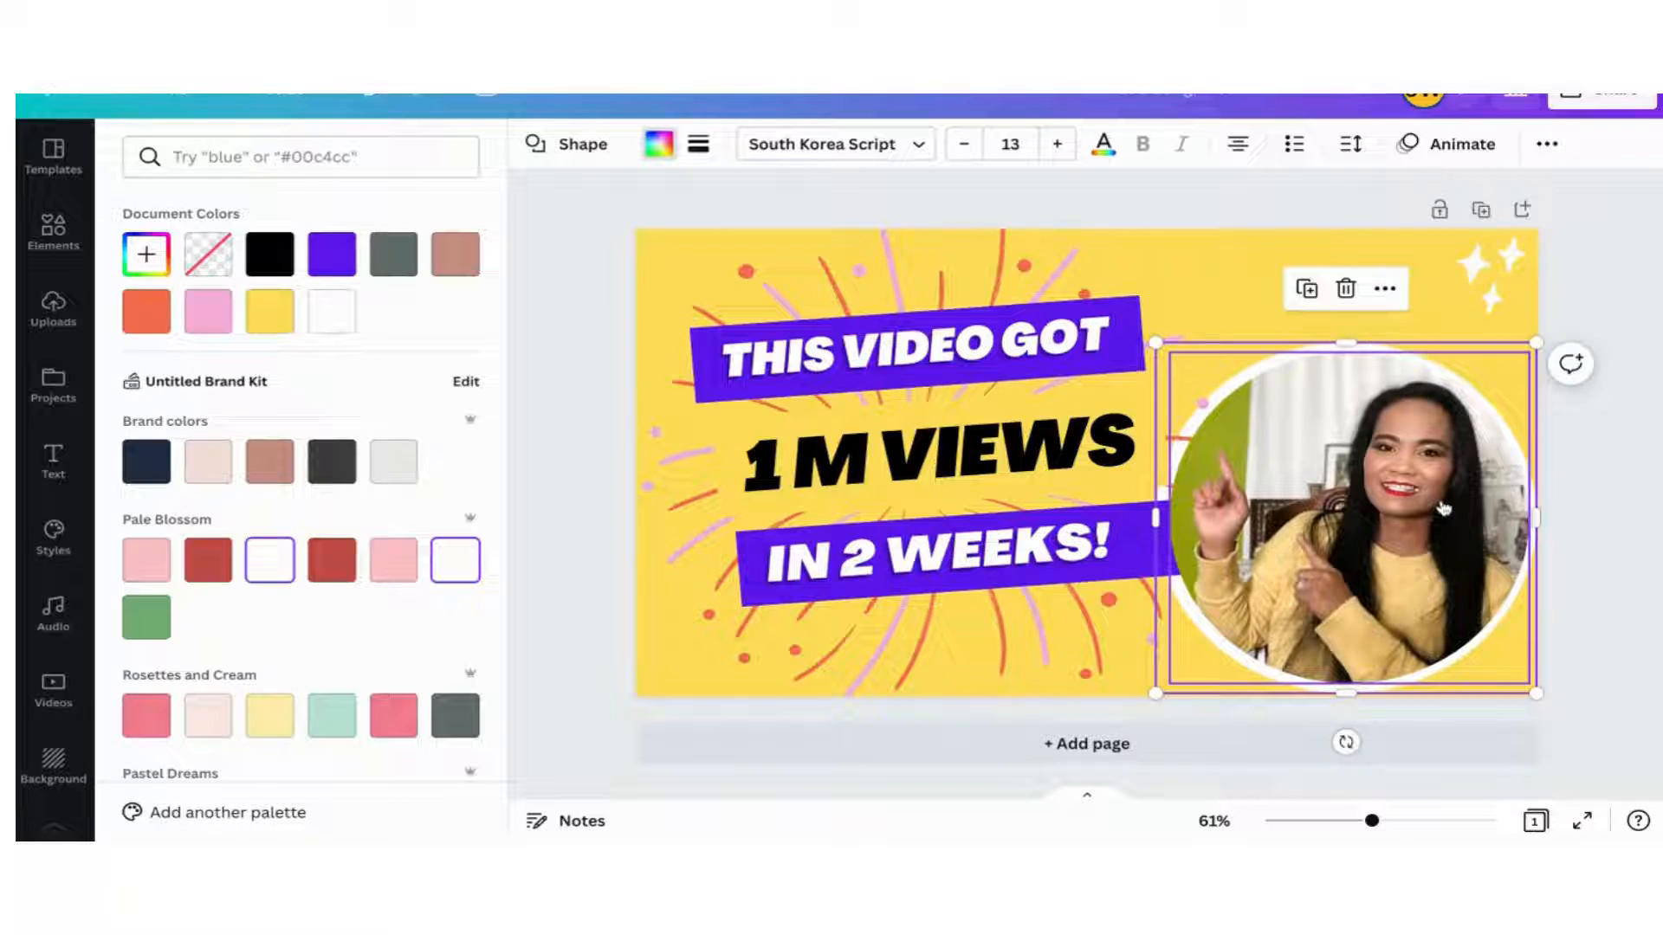
click(1370, 513)
drag(1369, 513, 1361, 509)
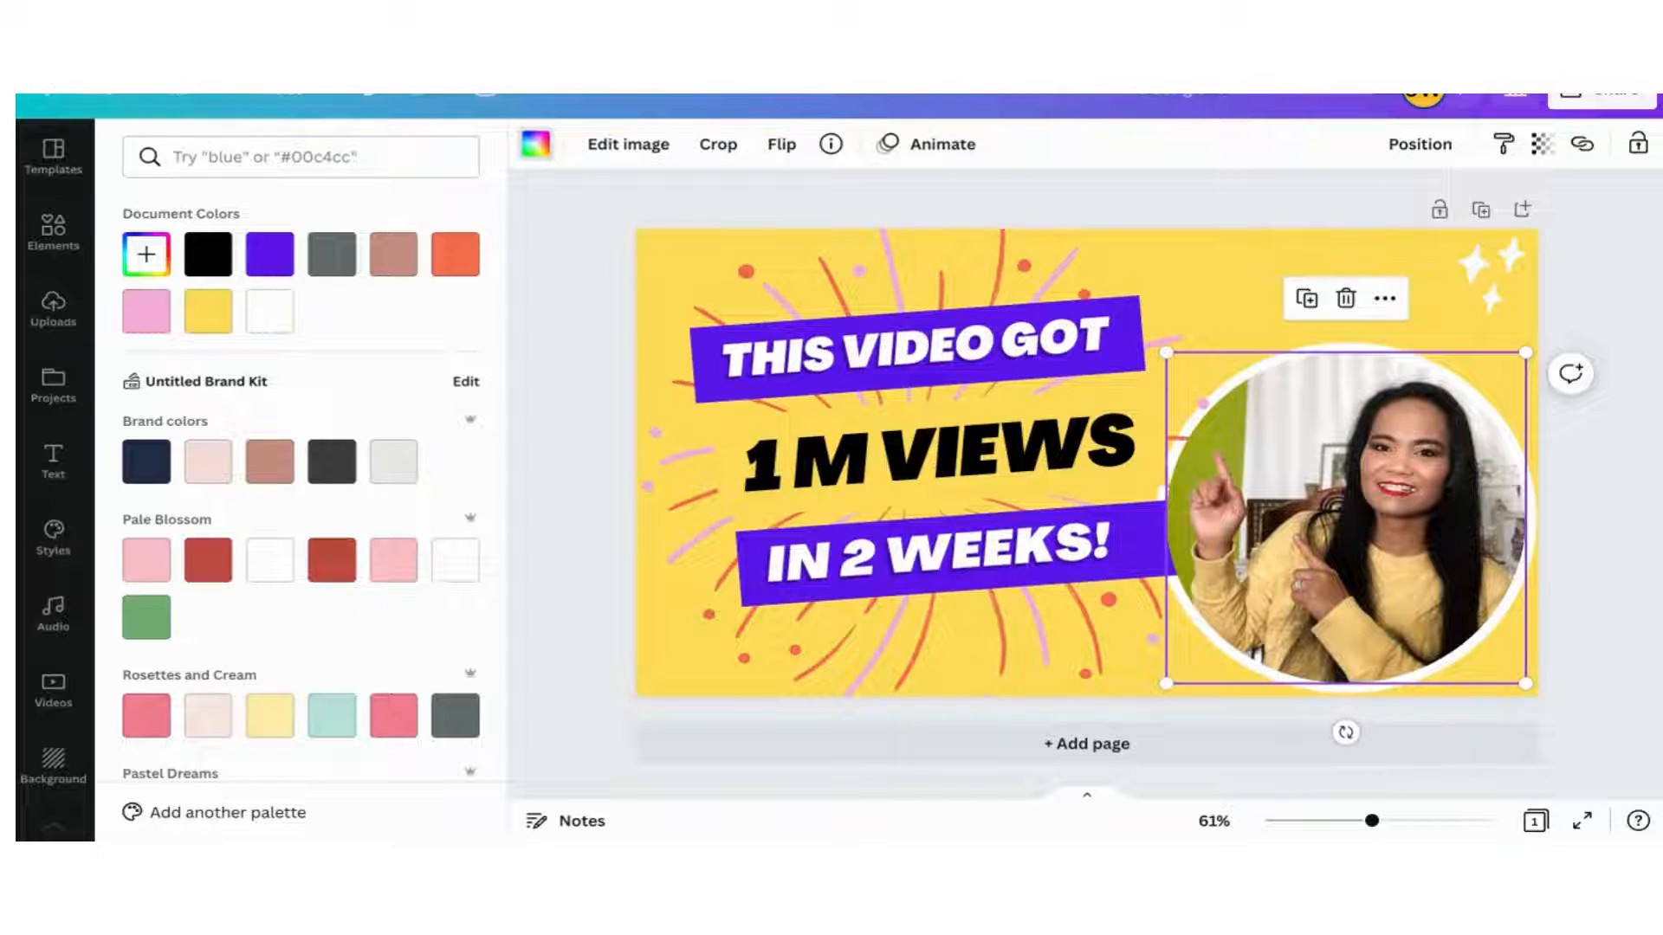
drag(1477, 443, 1482, 444)
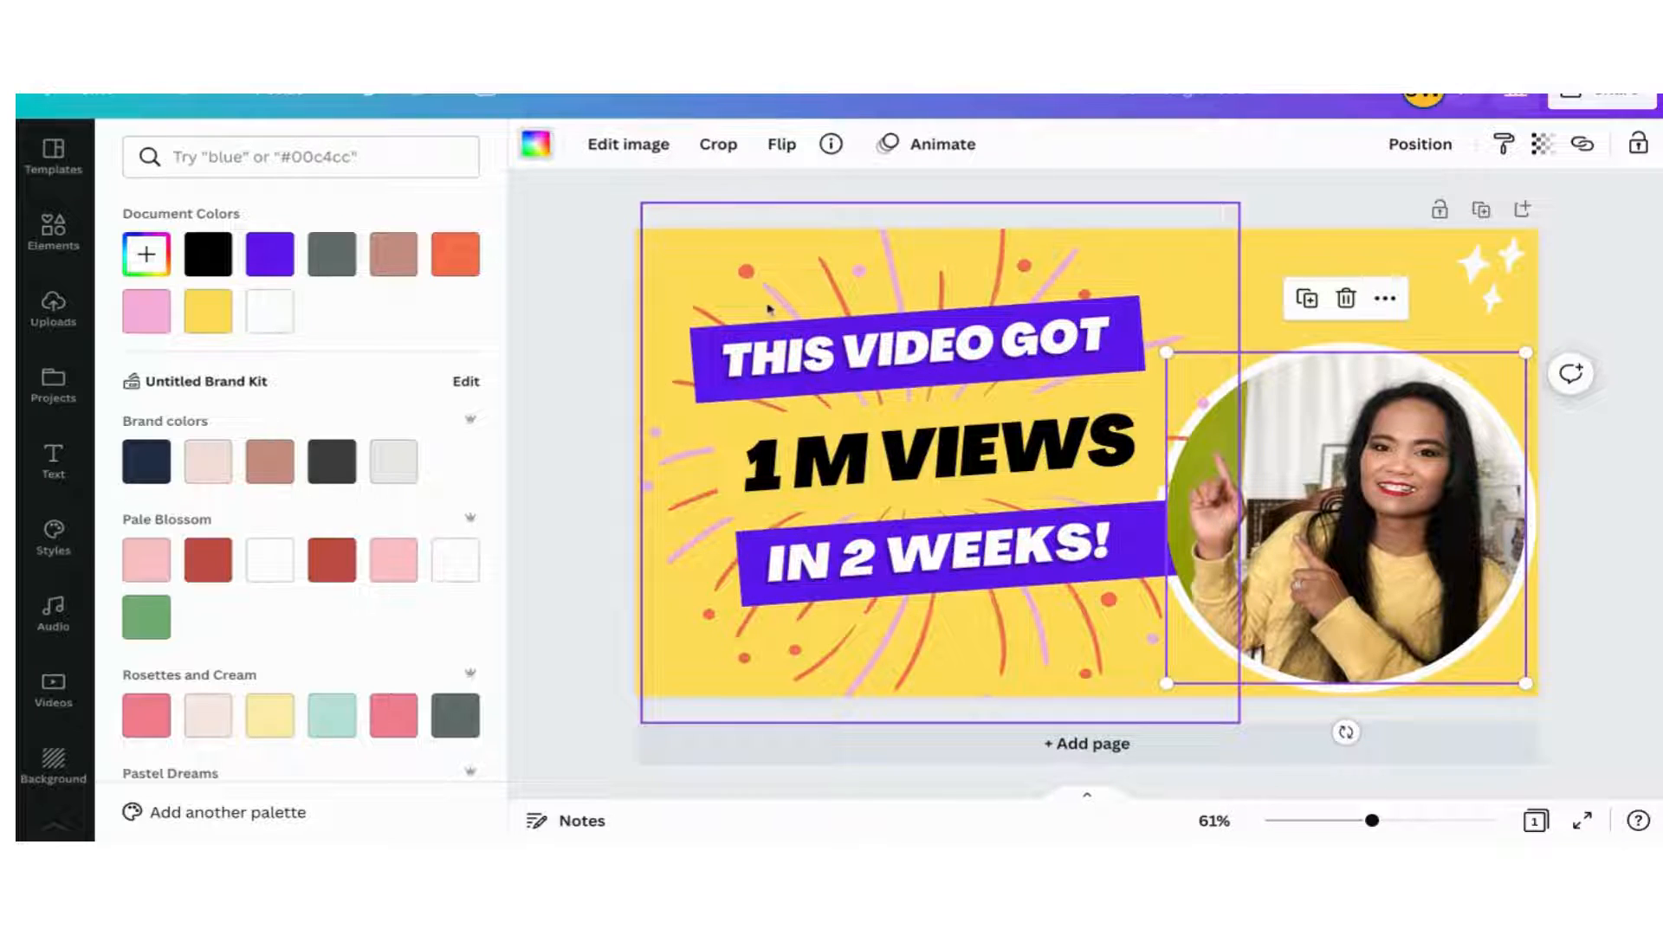
Step: Recolor the pink parts of the fireworks graphic behind the text to white from the Pale Blossom palette
click(888, 262)
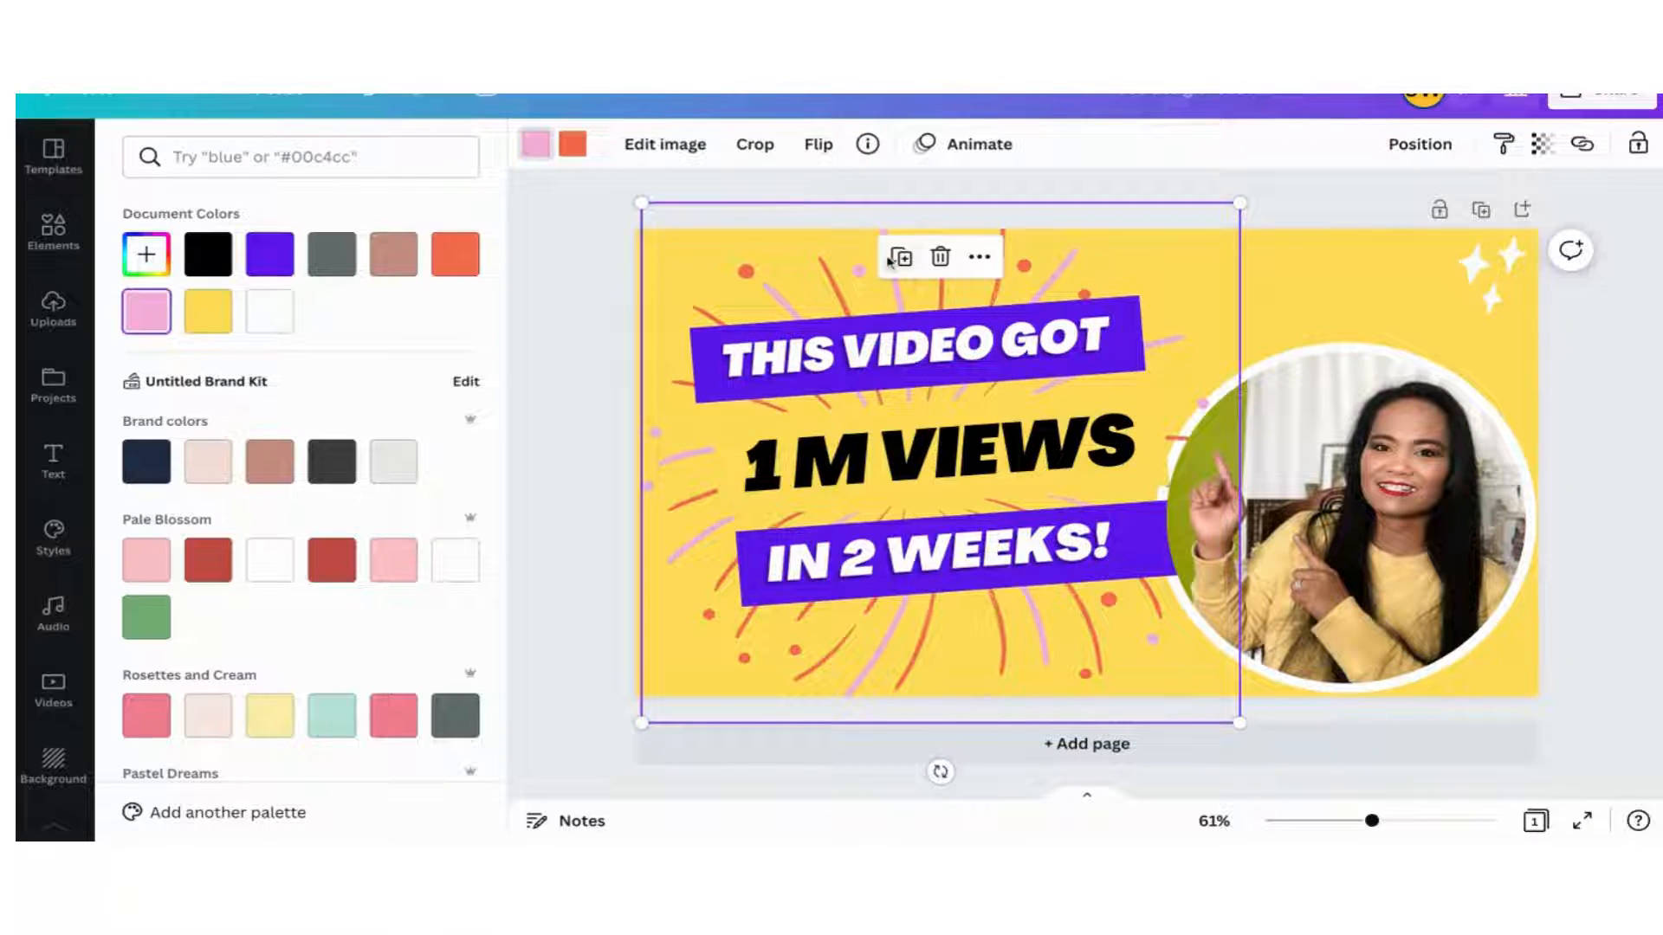
click(525, 144)
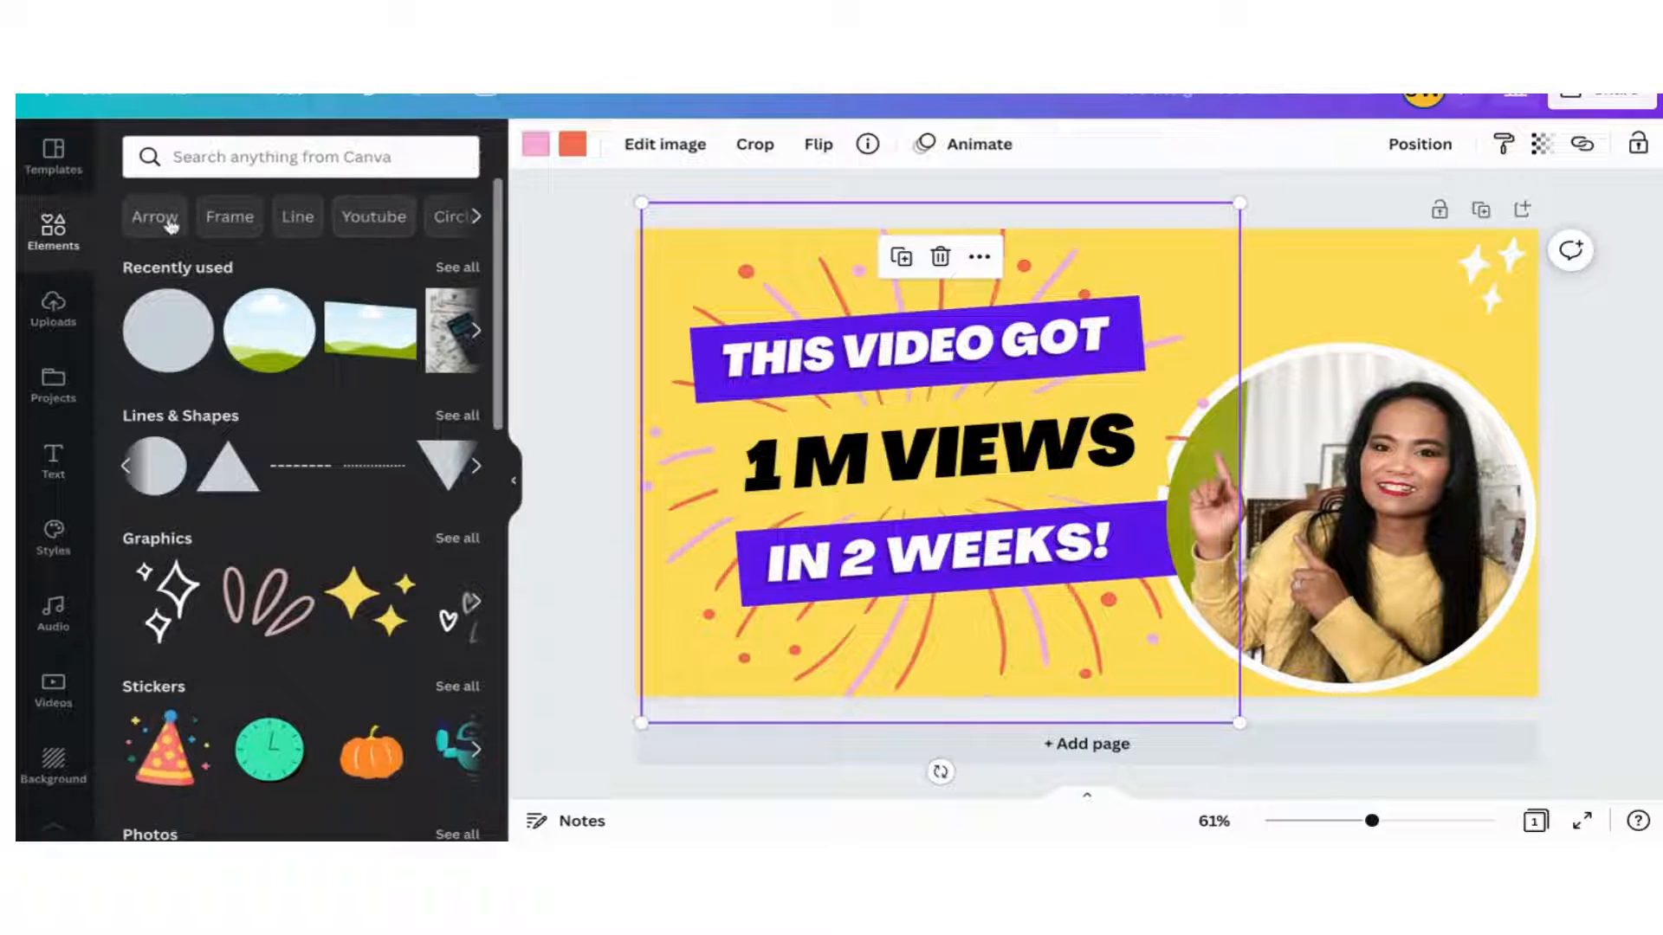
click(536, 147)
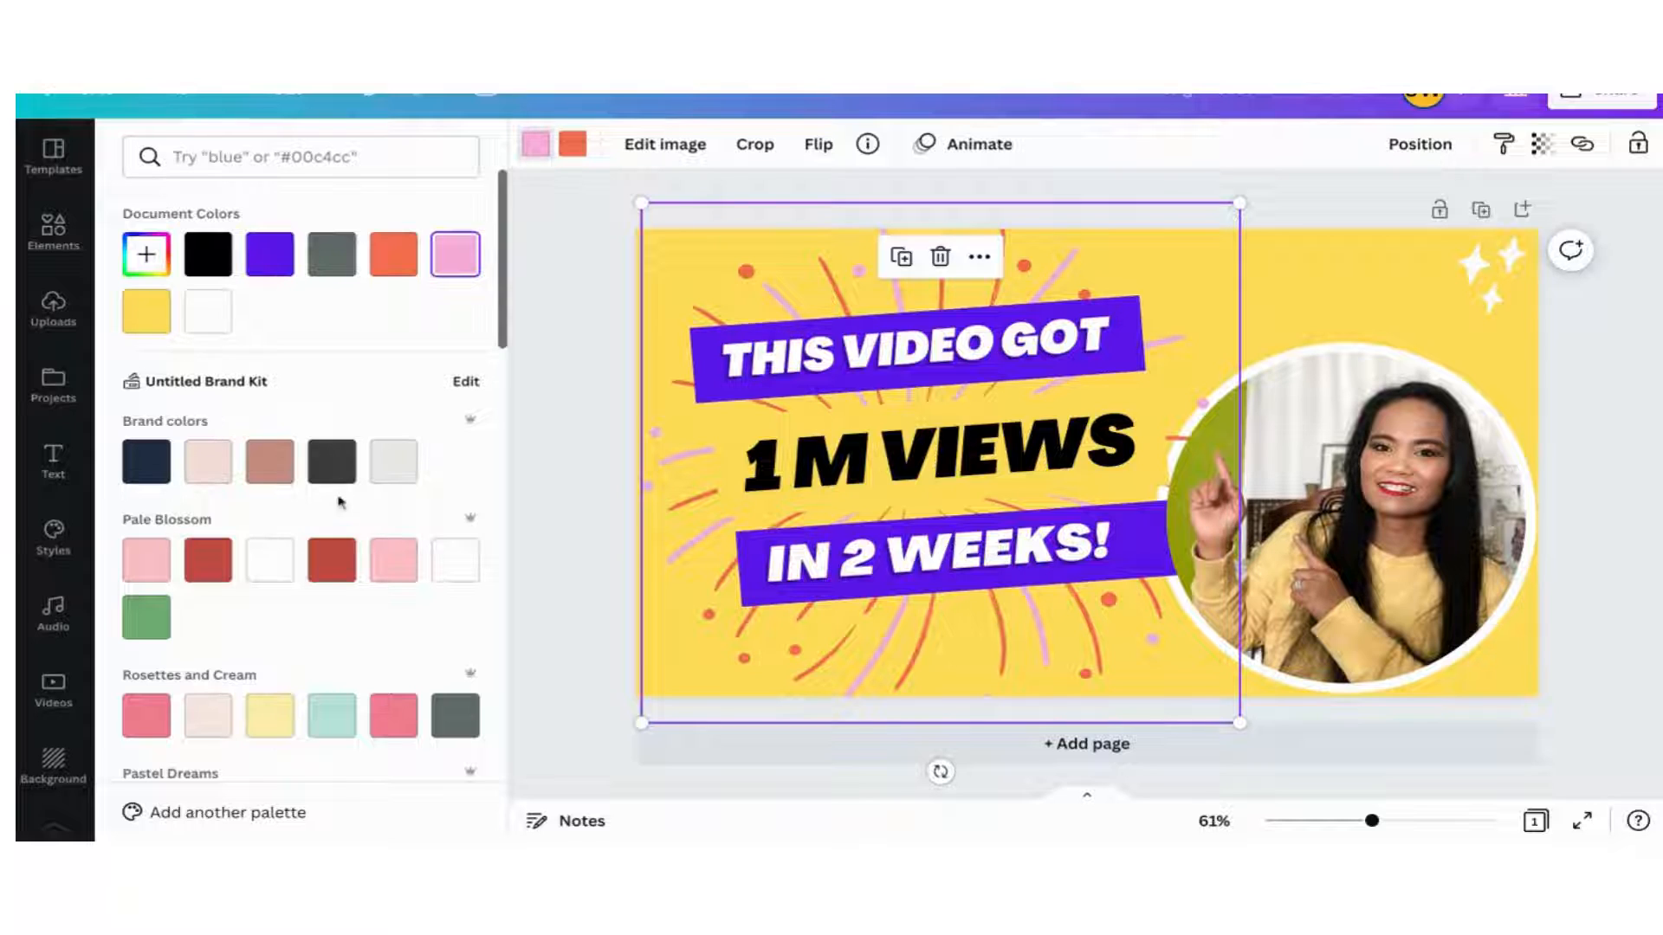
click(455, 560)
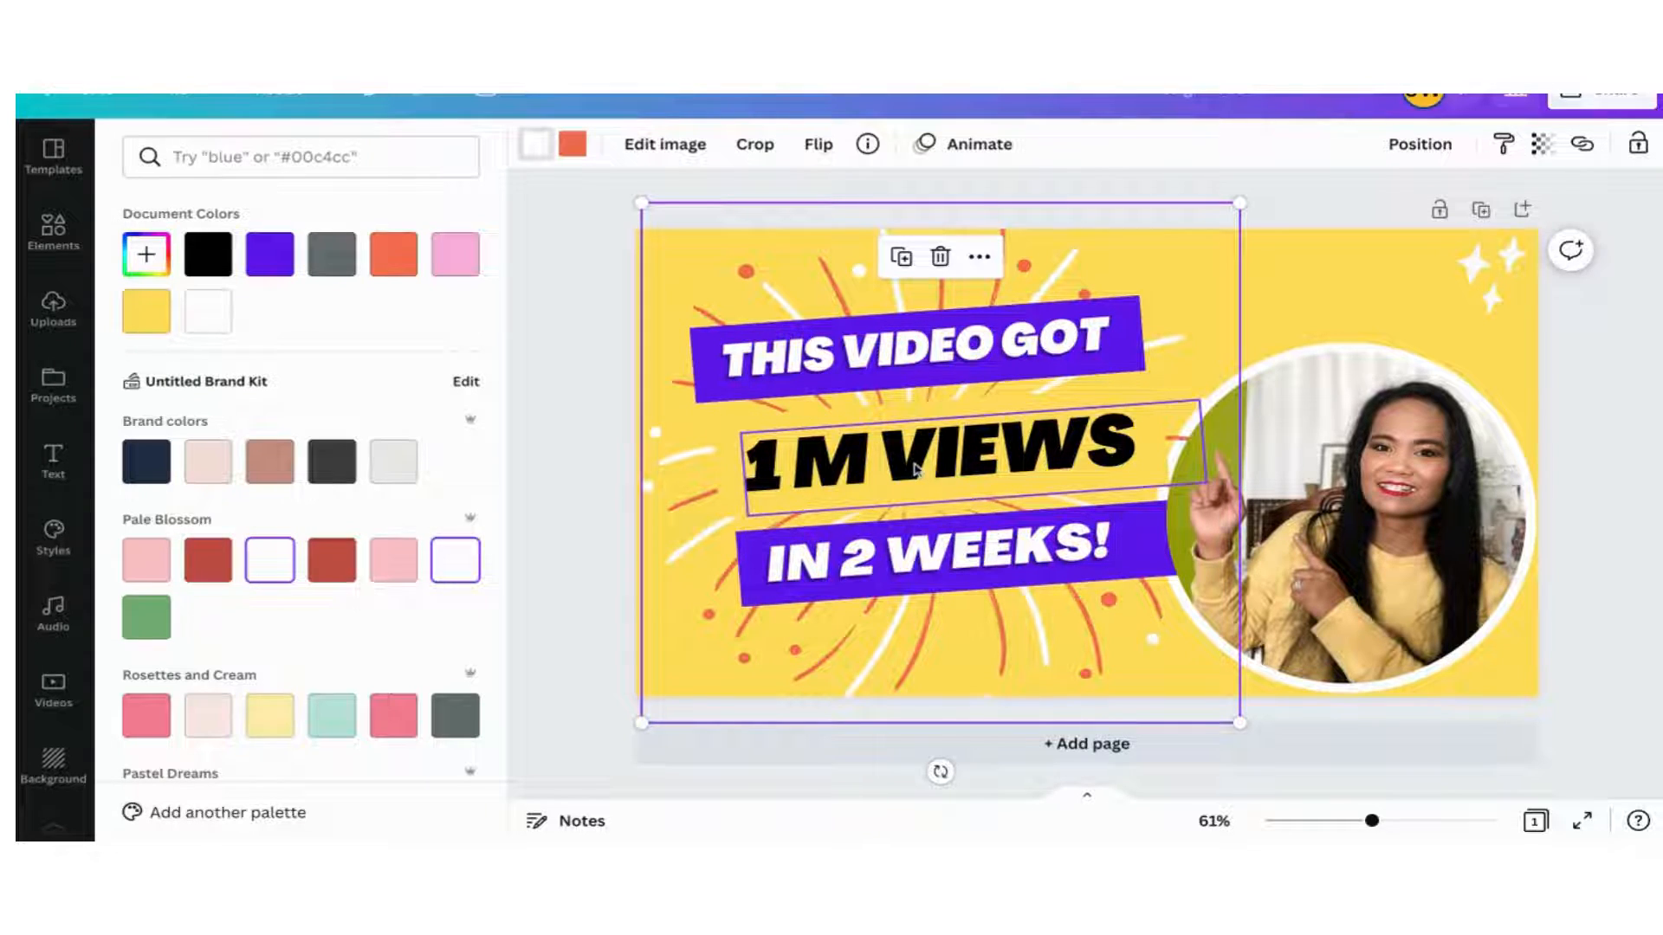
Step: Recolor the orange parts of the fireworks graphic to the bright red from the default colors
click(572, 147)
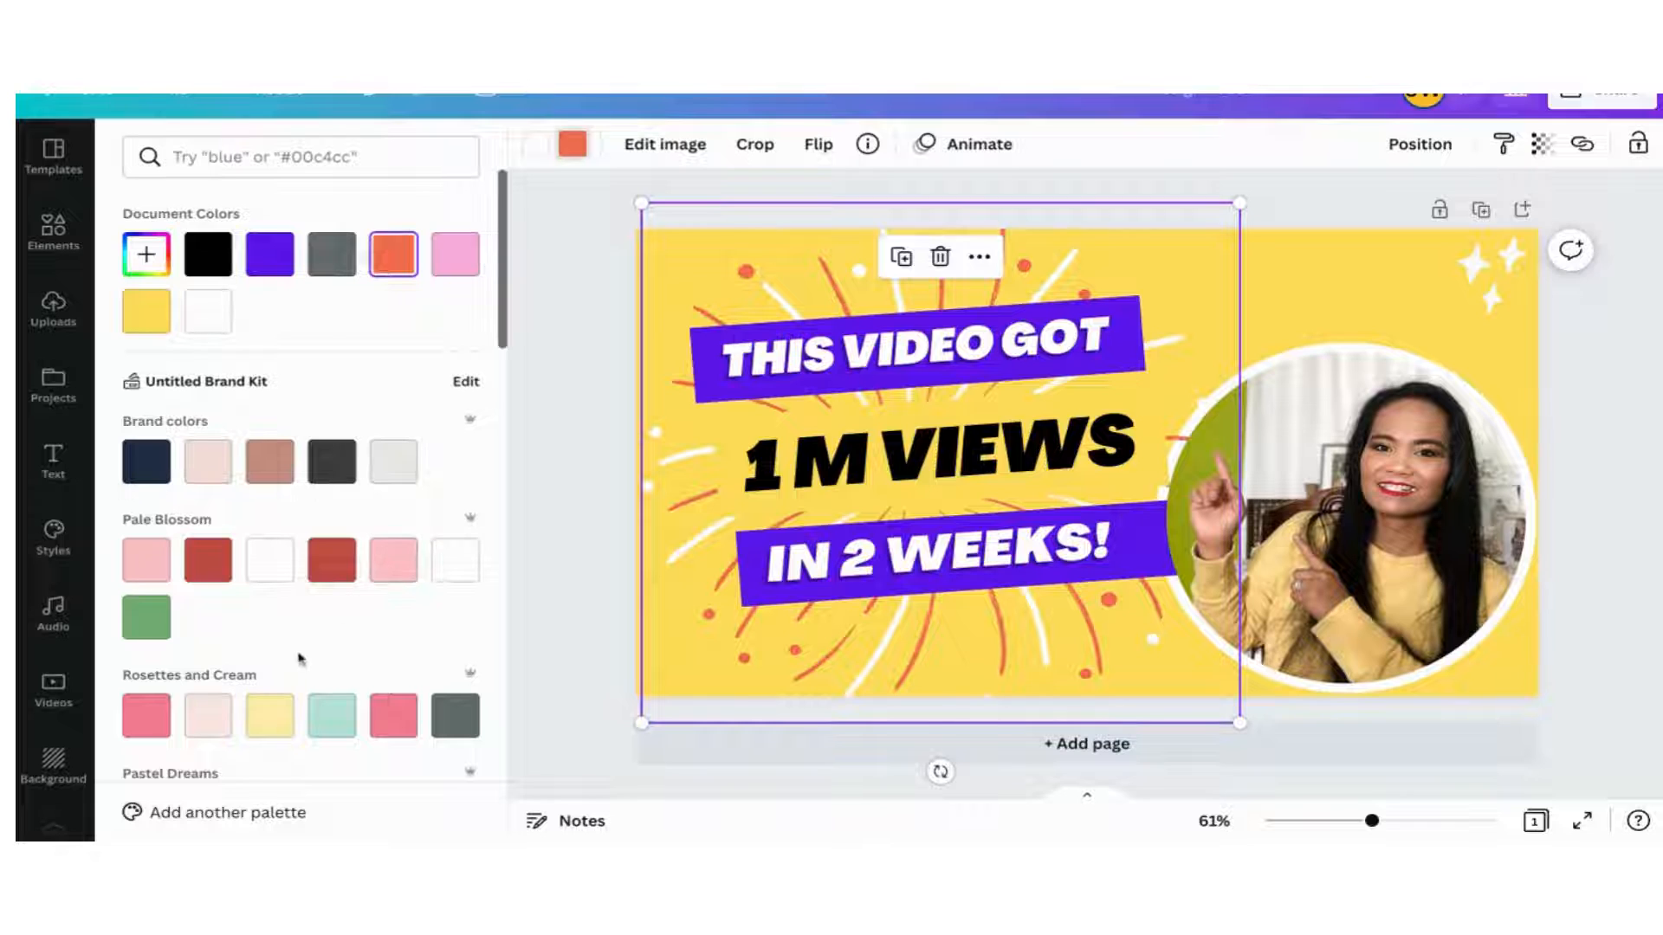
scroll(299, 632, down, 3)
scroll(299, 609, down, 10)
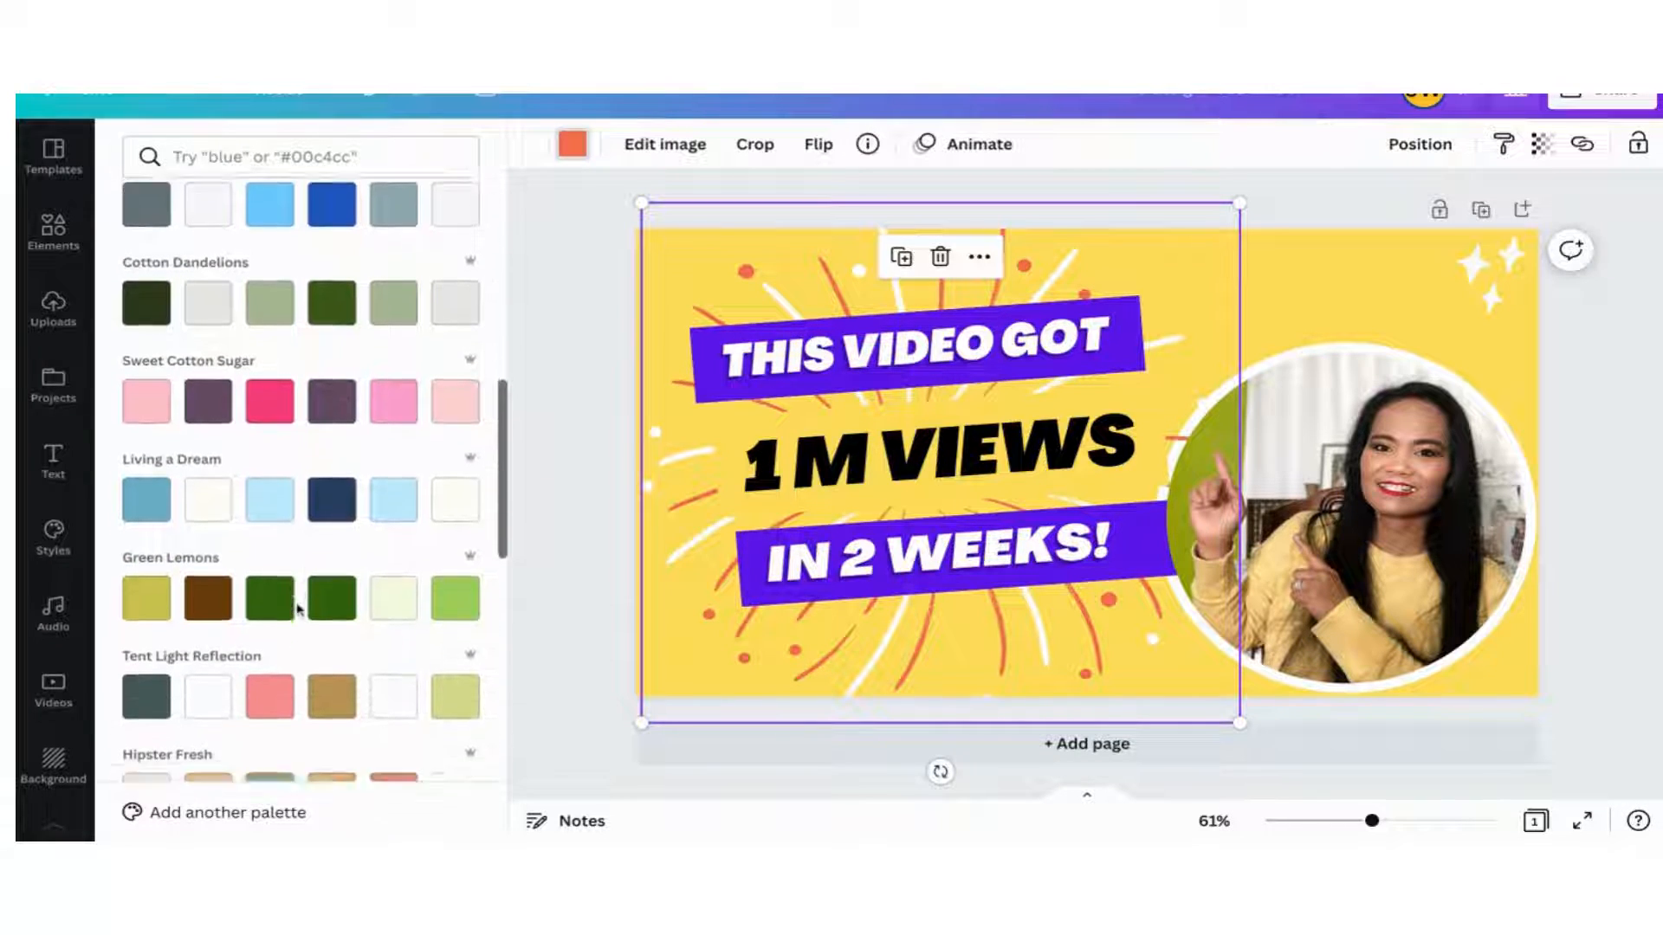
scroll(299, 609, down, 5)
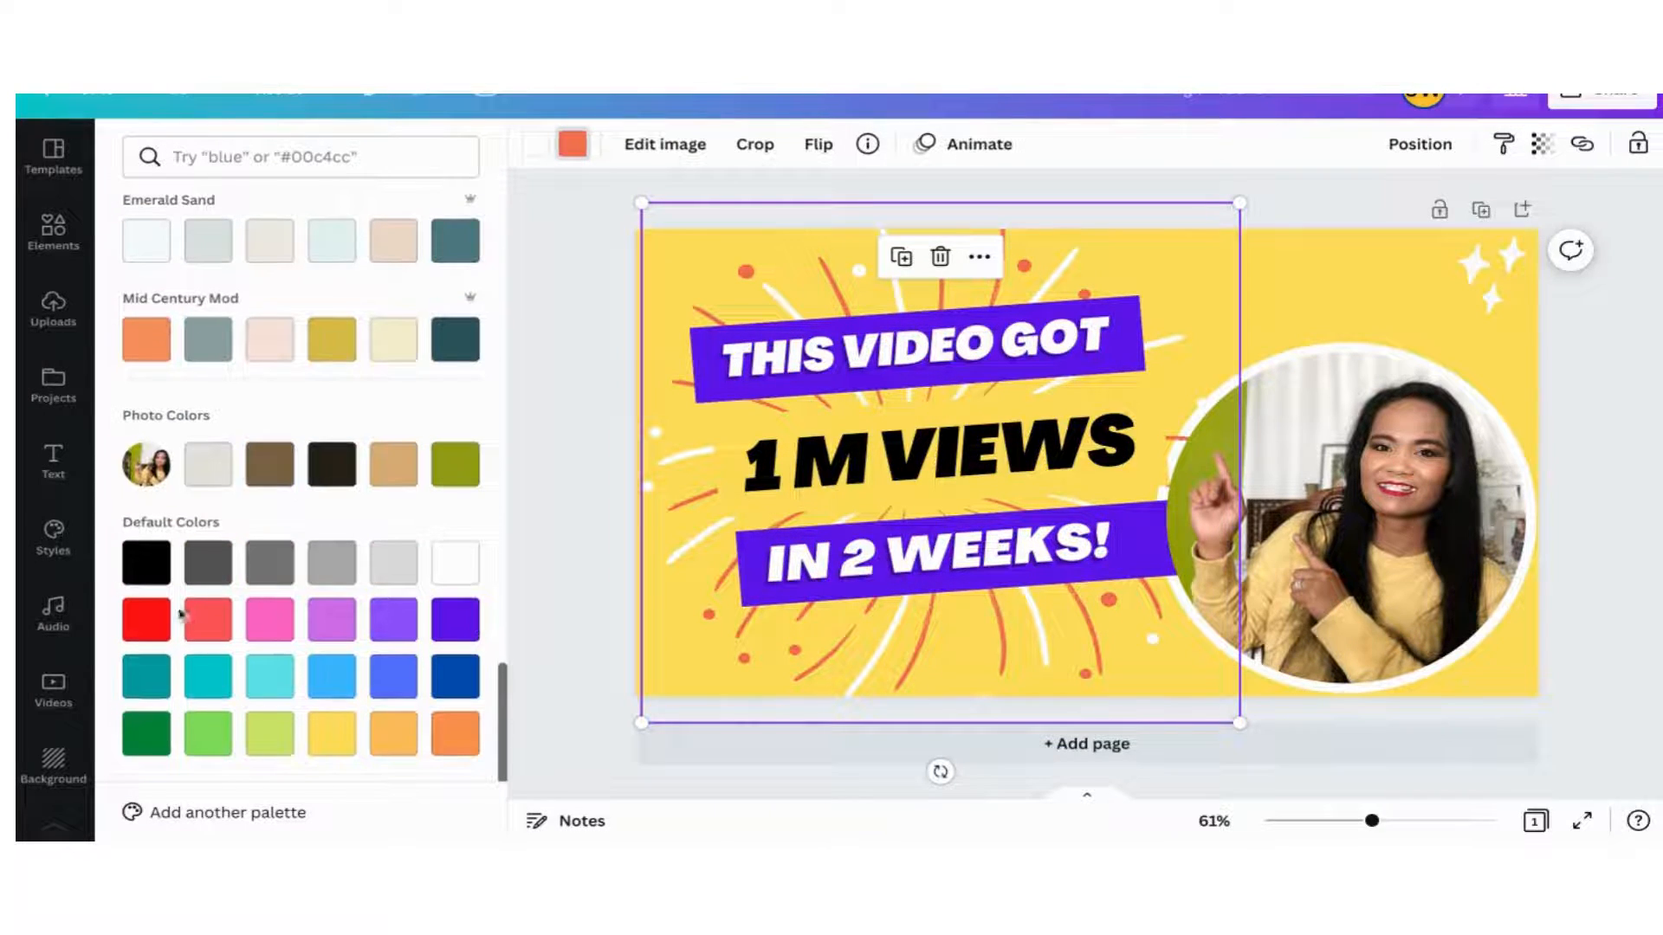
click(149, 620)
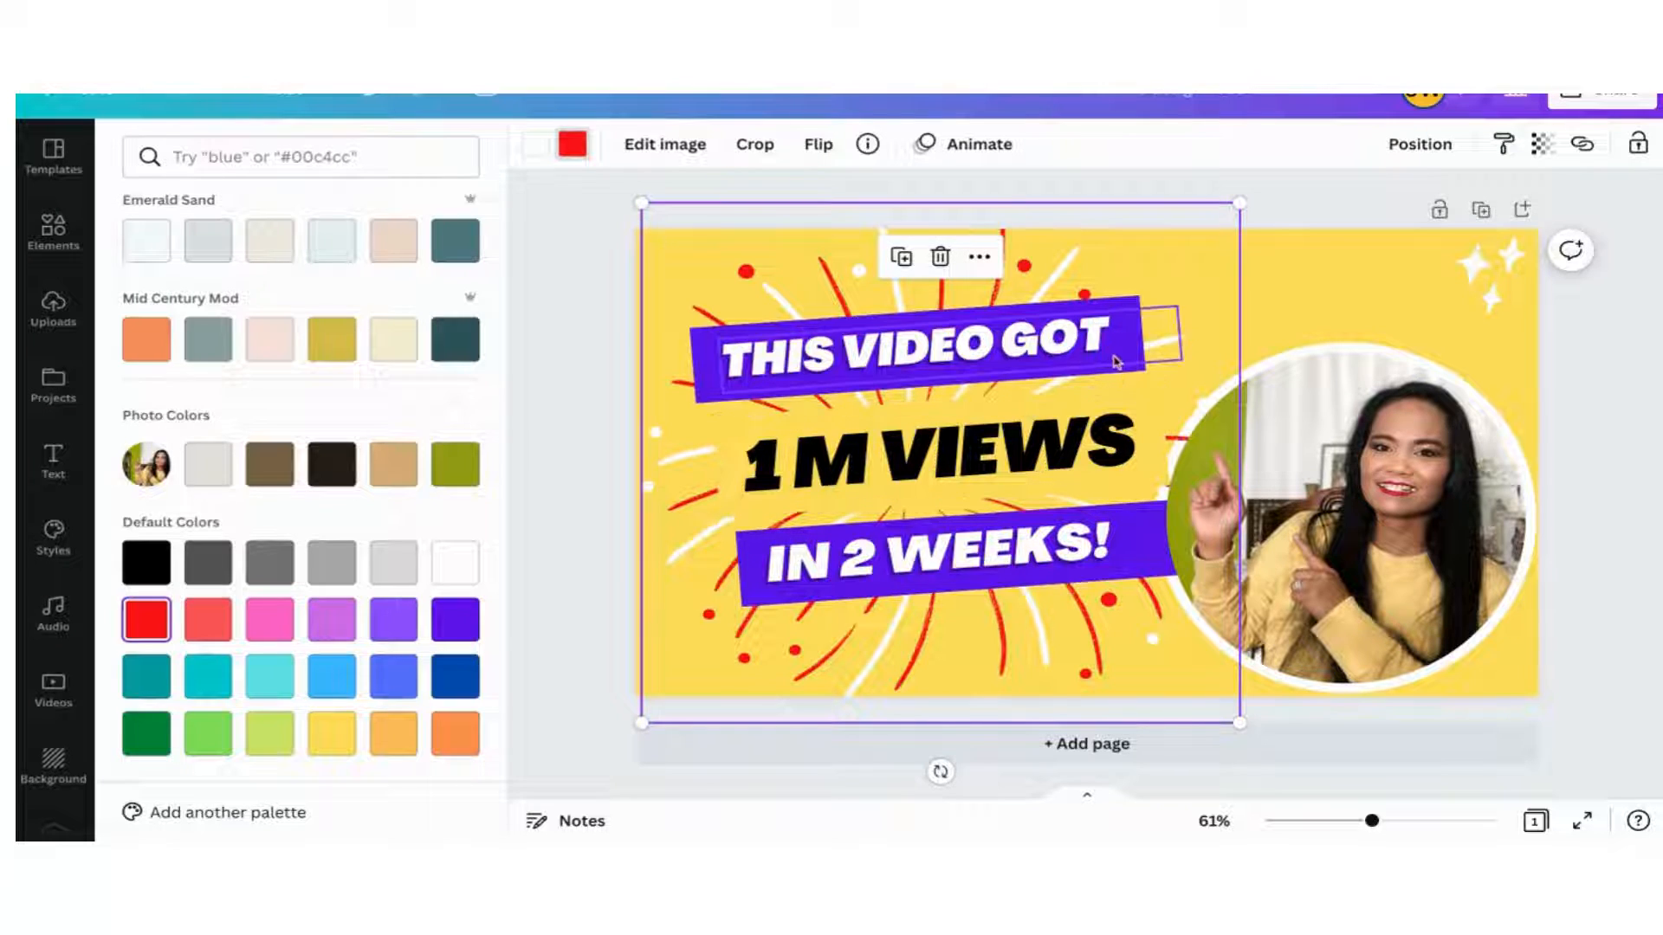
Step: Change the purple banner behind "THIS VIDEO GOT" to the dark grey from Rosettes and Cream
click(1143, 367)
click(1145, 376)
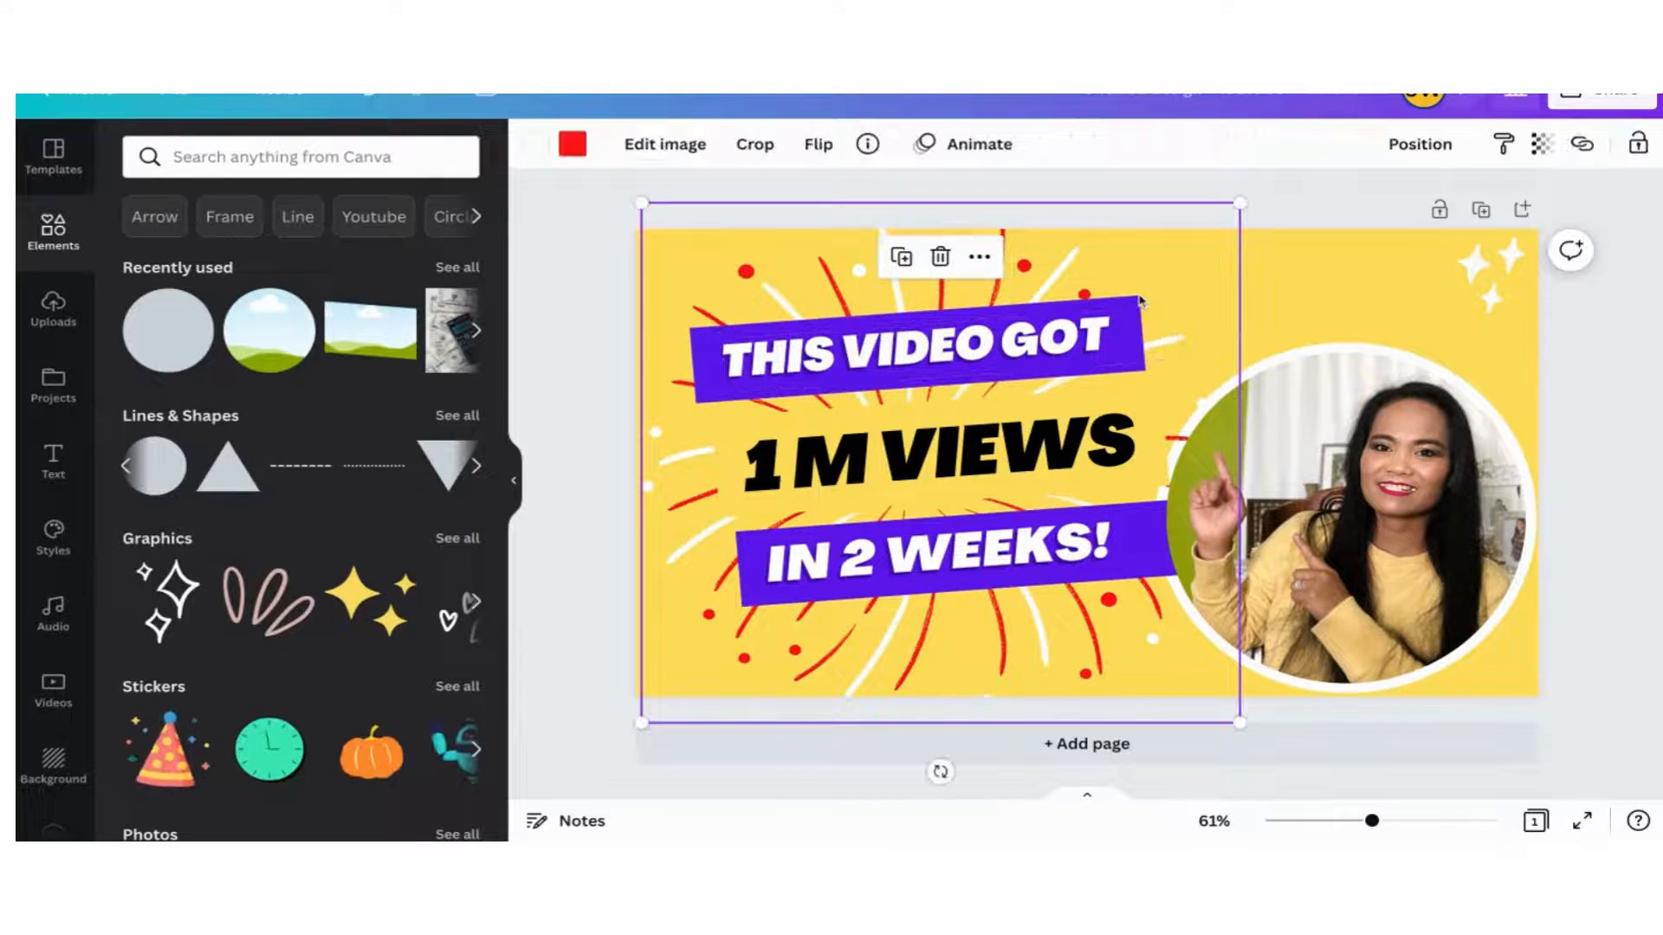
click(1141, 357)
click(1134, 305)
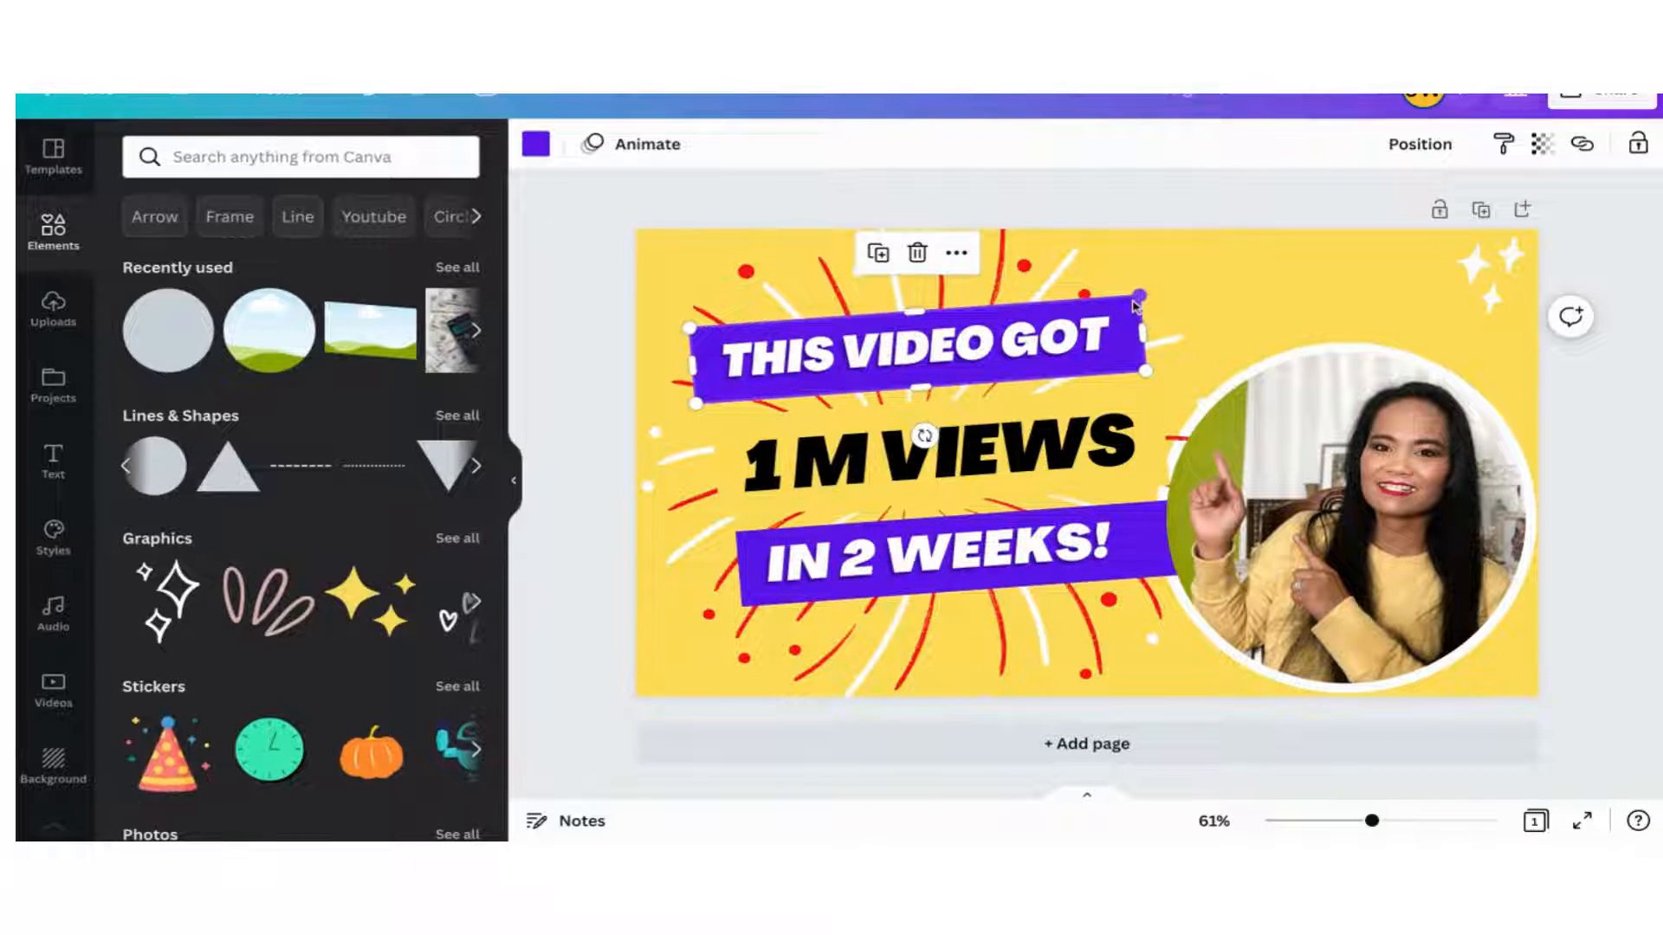
click(536, 144)
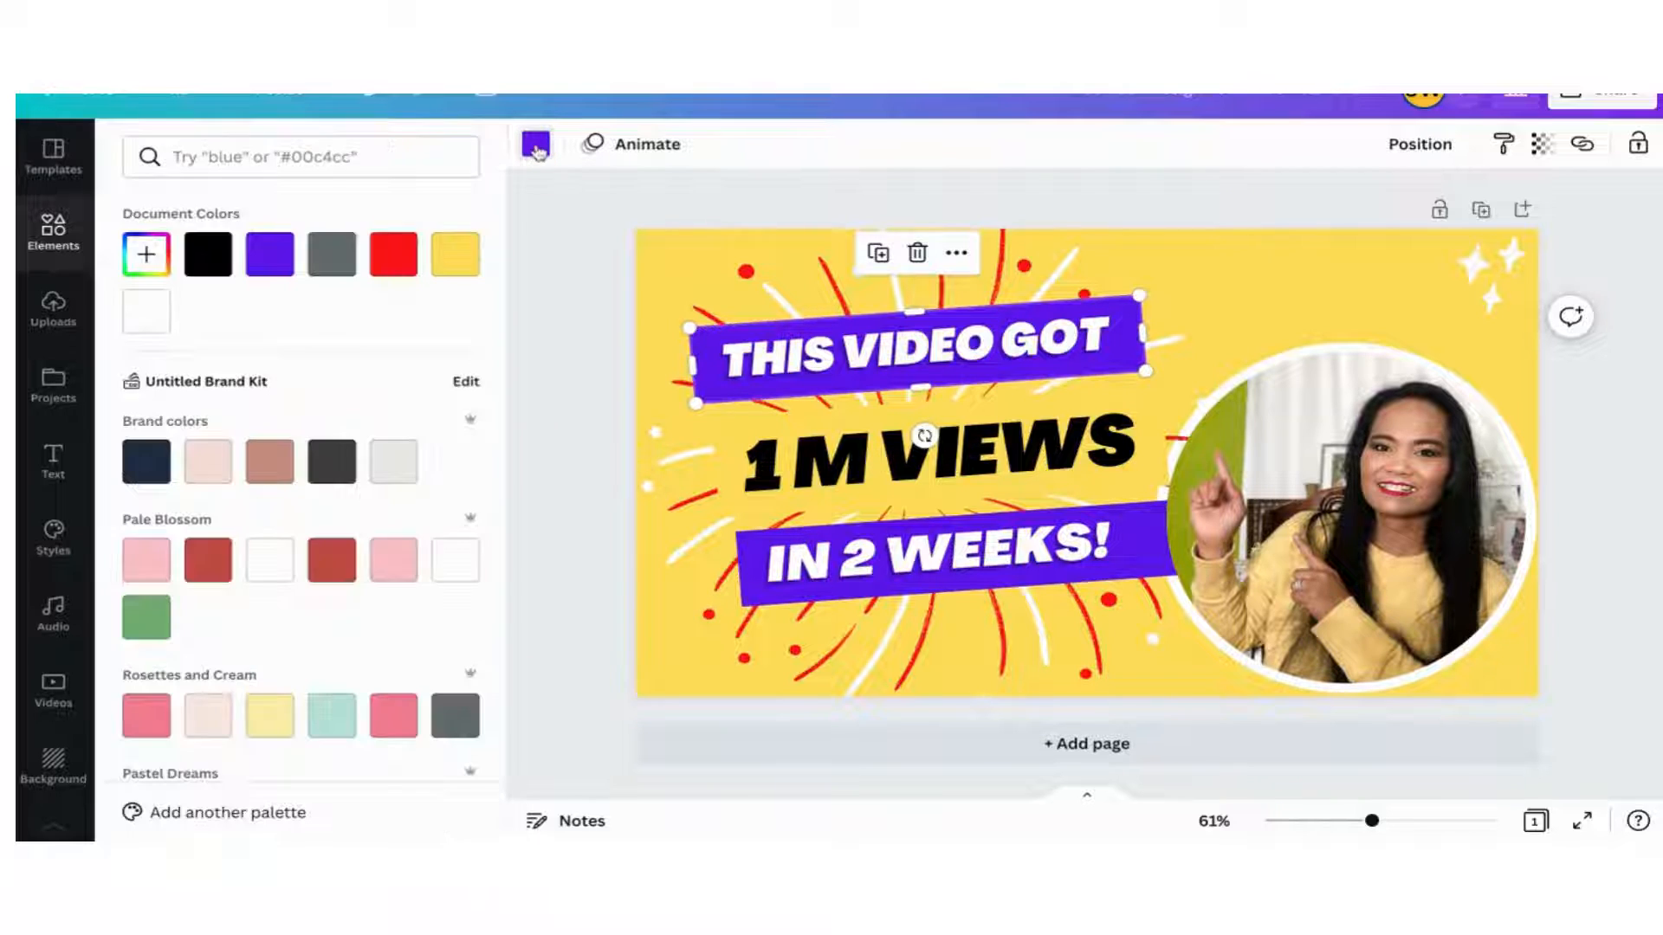
click(452, 736)
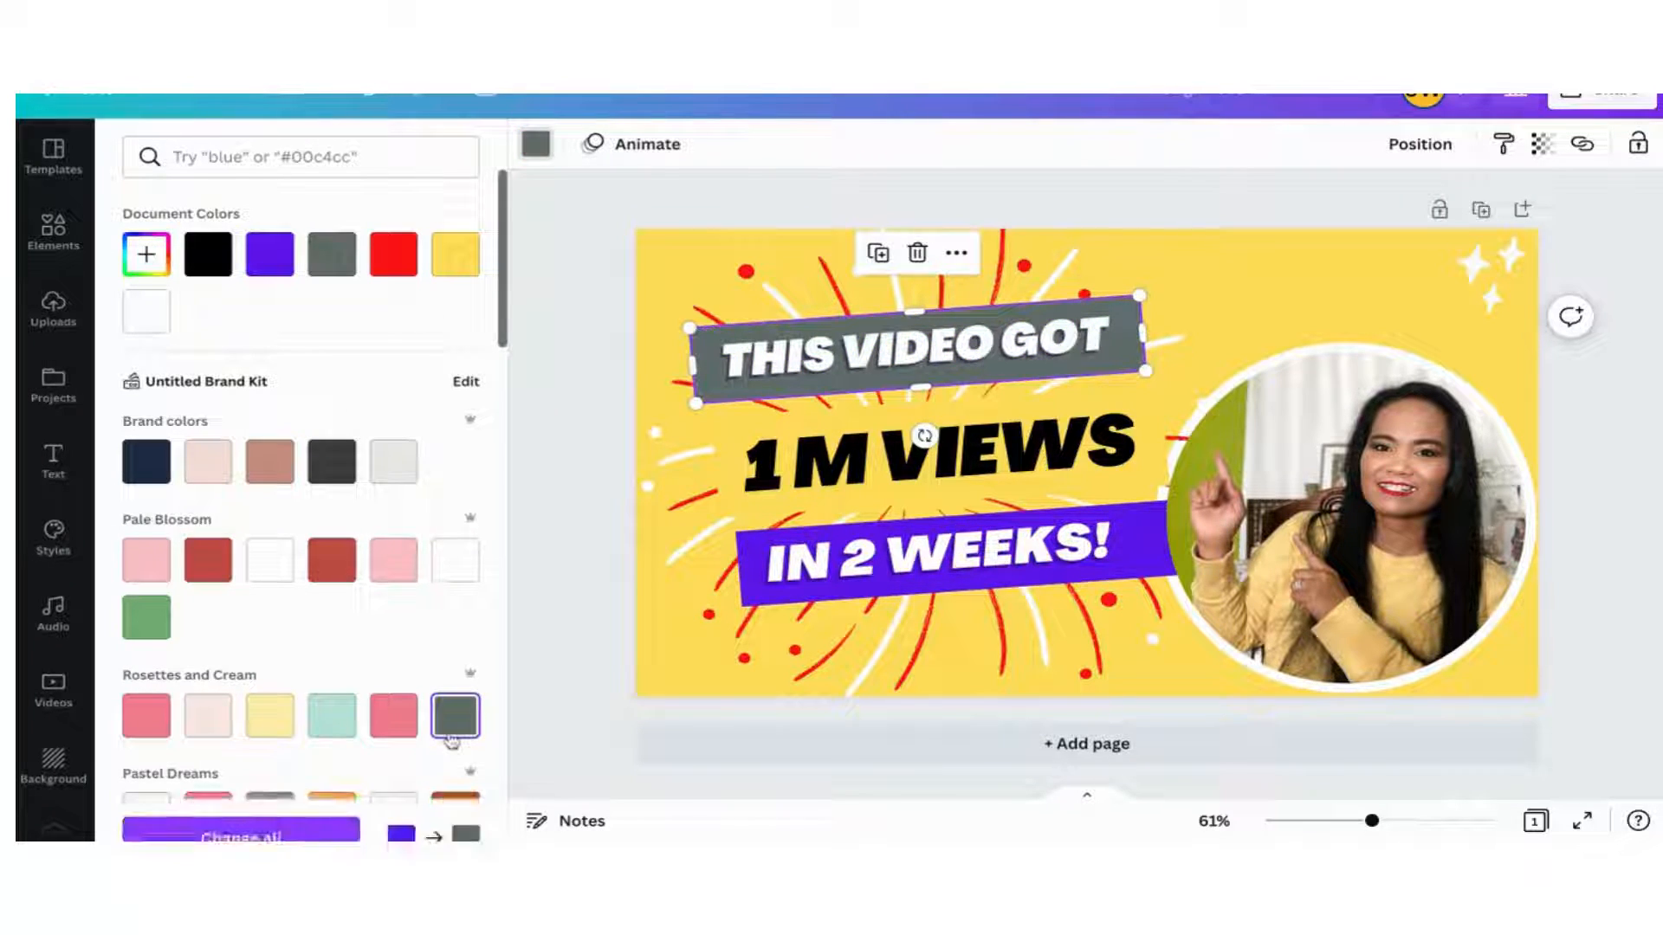
Step: Replace the text "THIS VIDEO GOT" with "HOW TO MAKE"
click(945, 357)
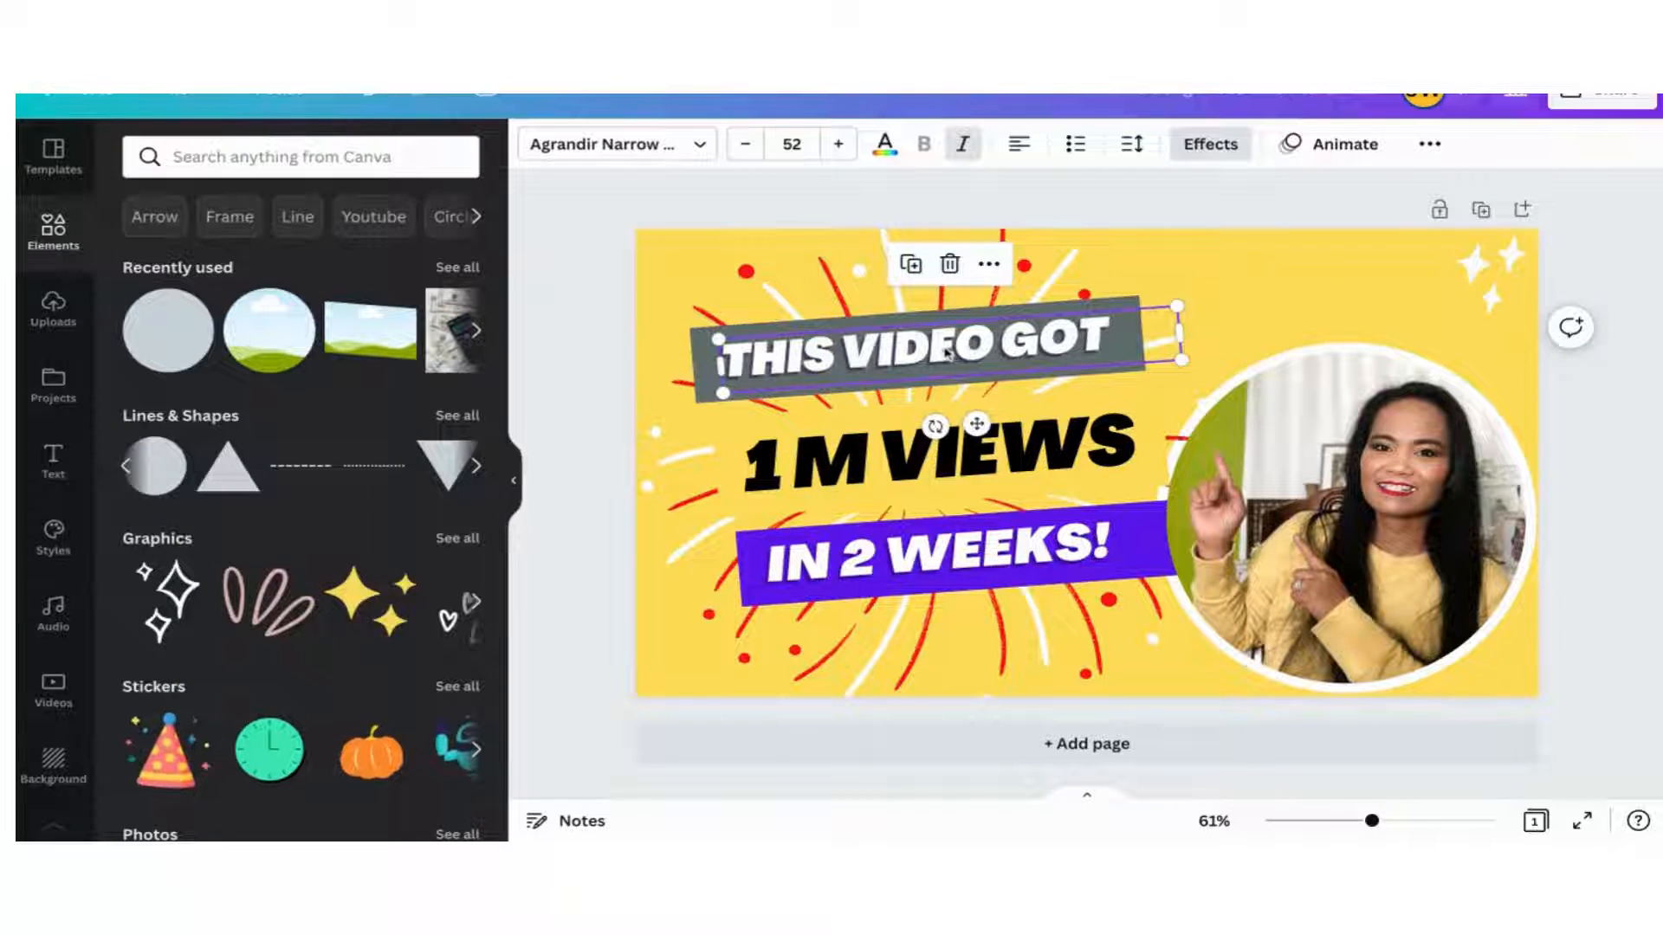
double_click(946, 351)
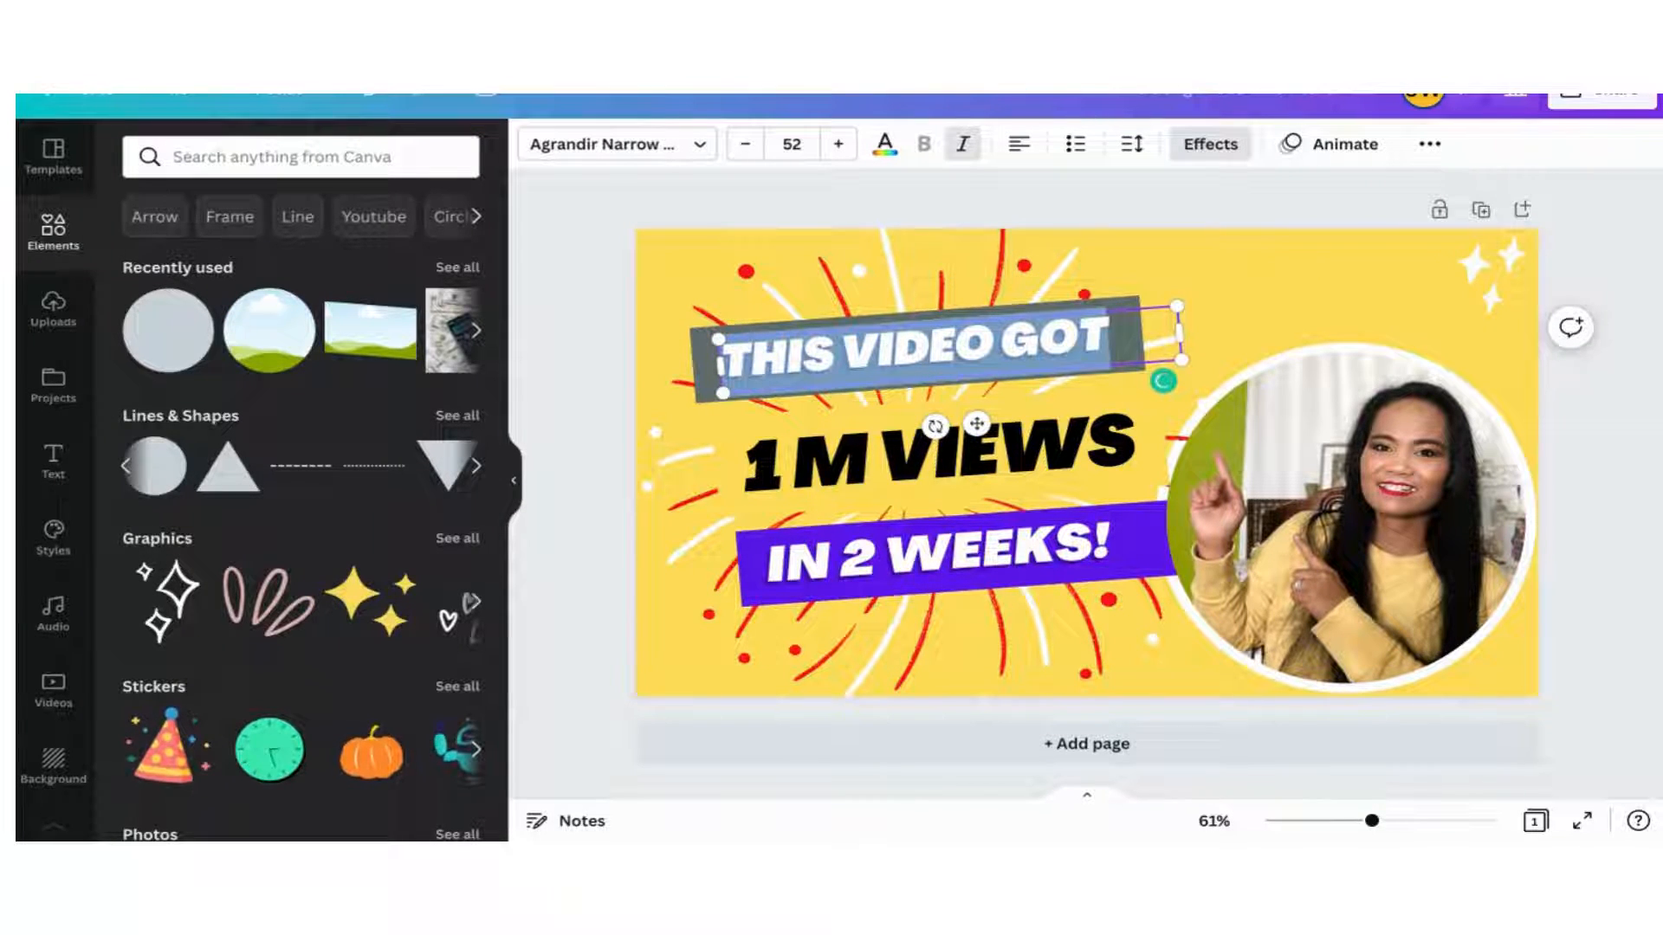
text(HOW TO MAKE)
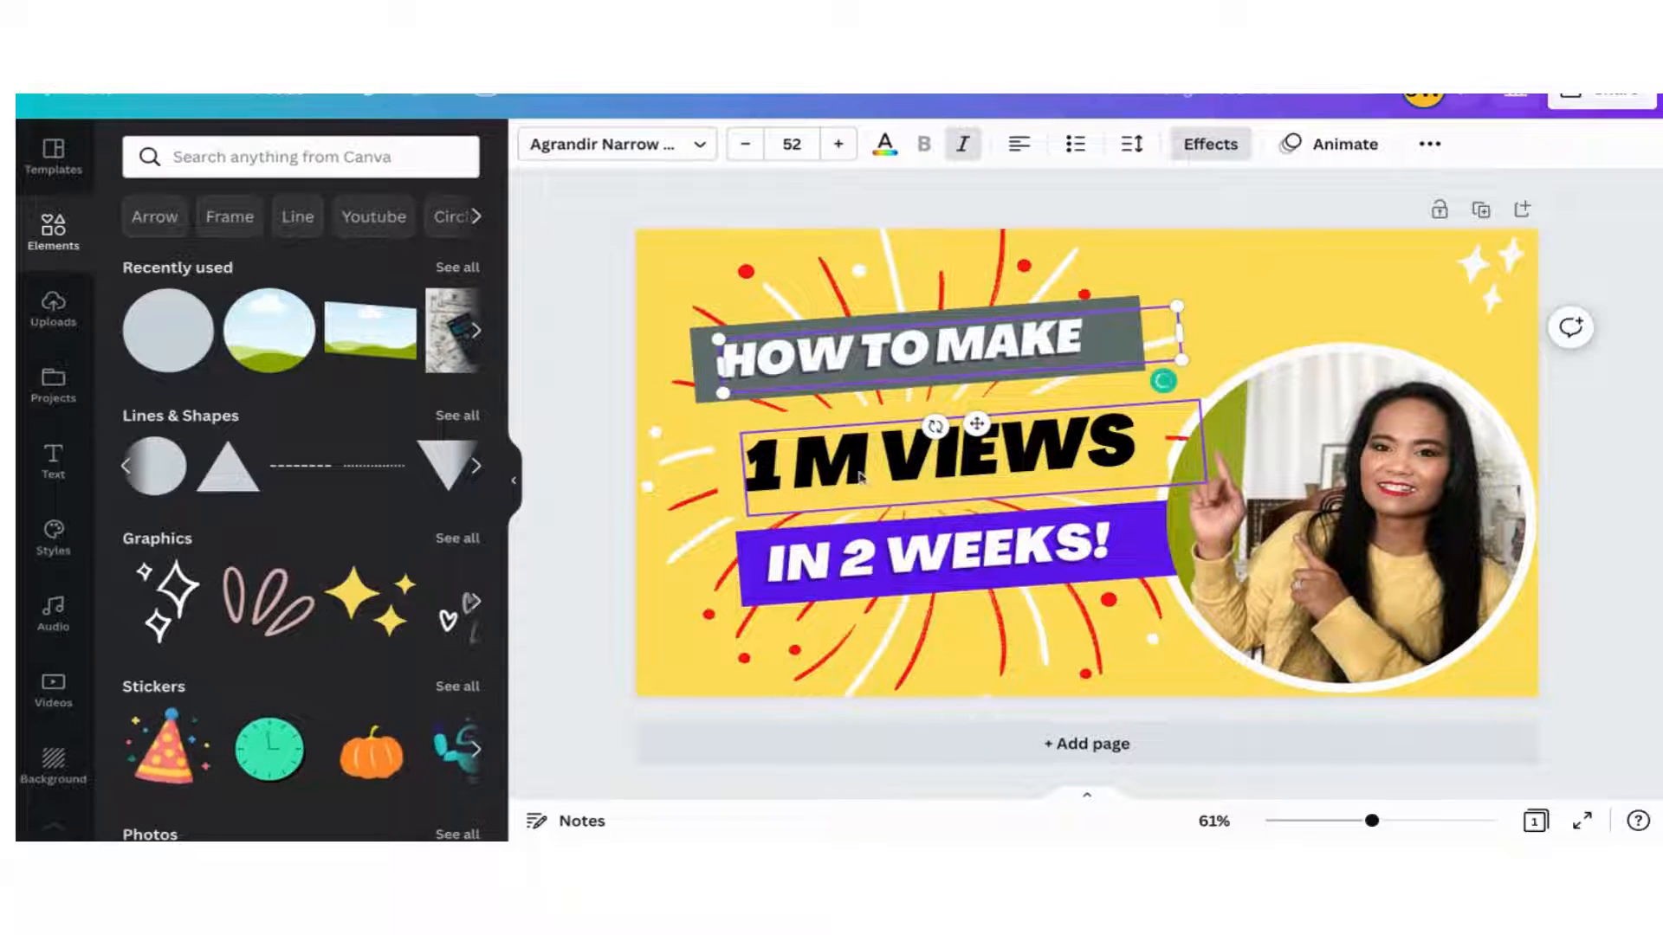
Step: Replace the text "1 M VIEWS" with "$5000"
click(925, 459)
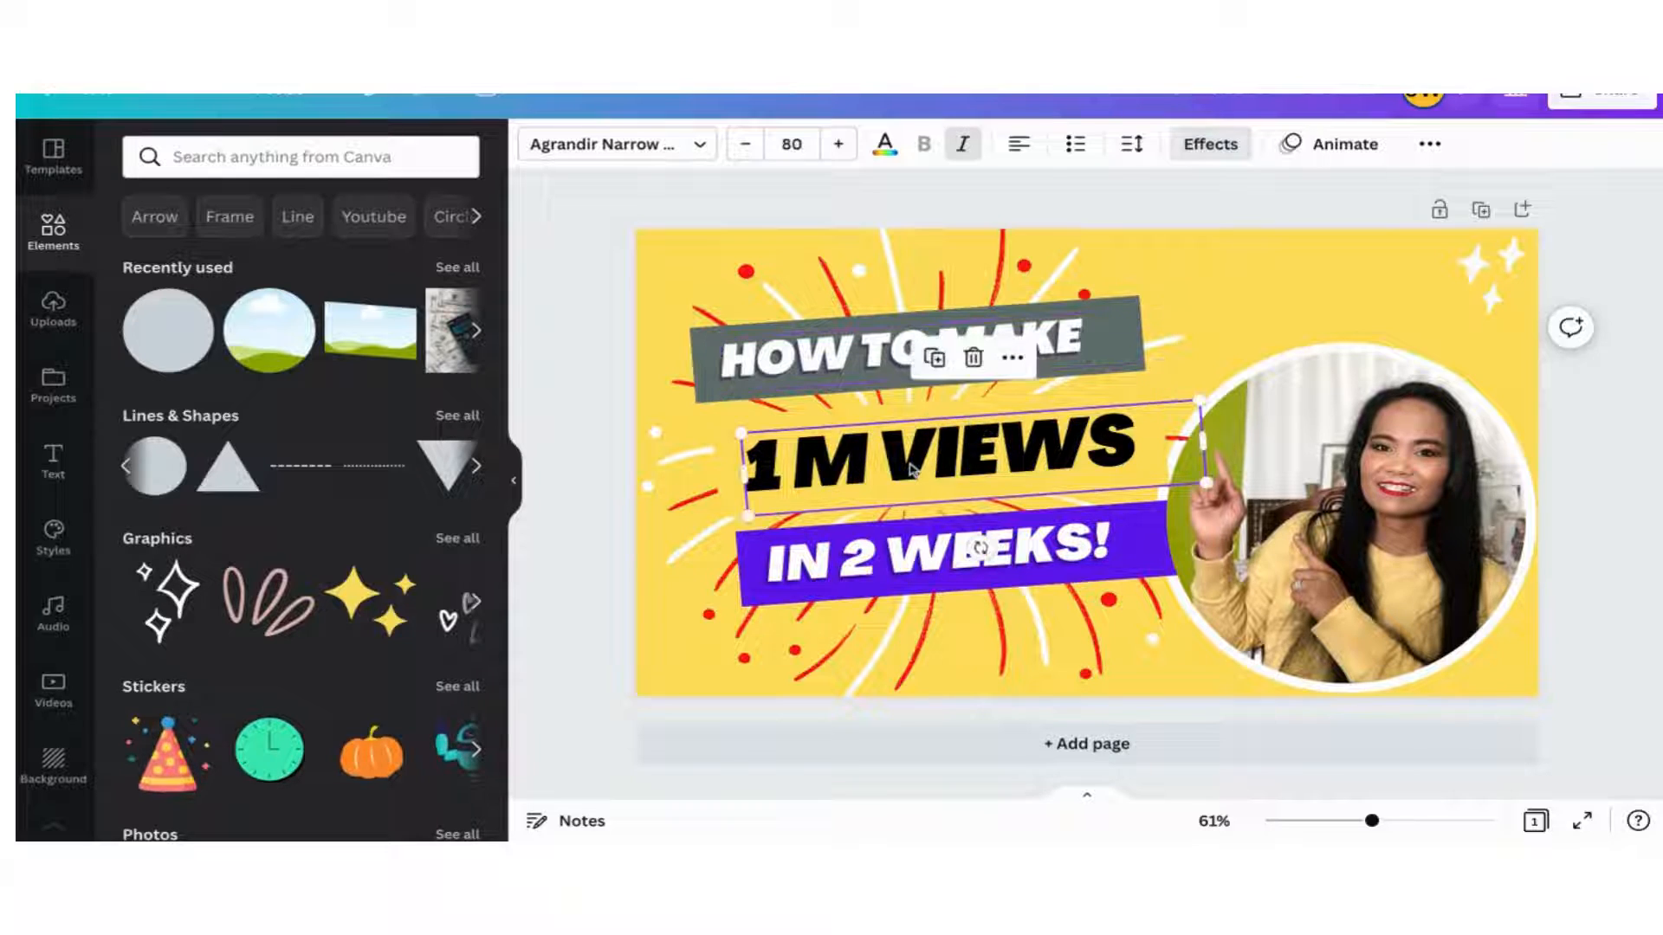
double_click(992, 463)
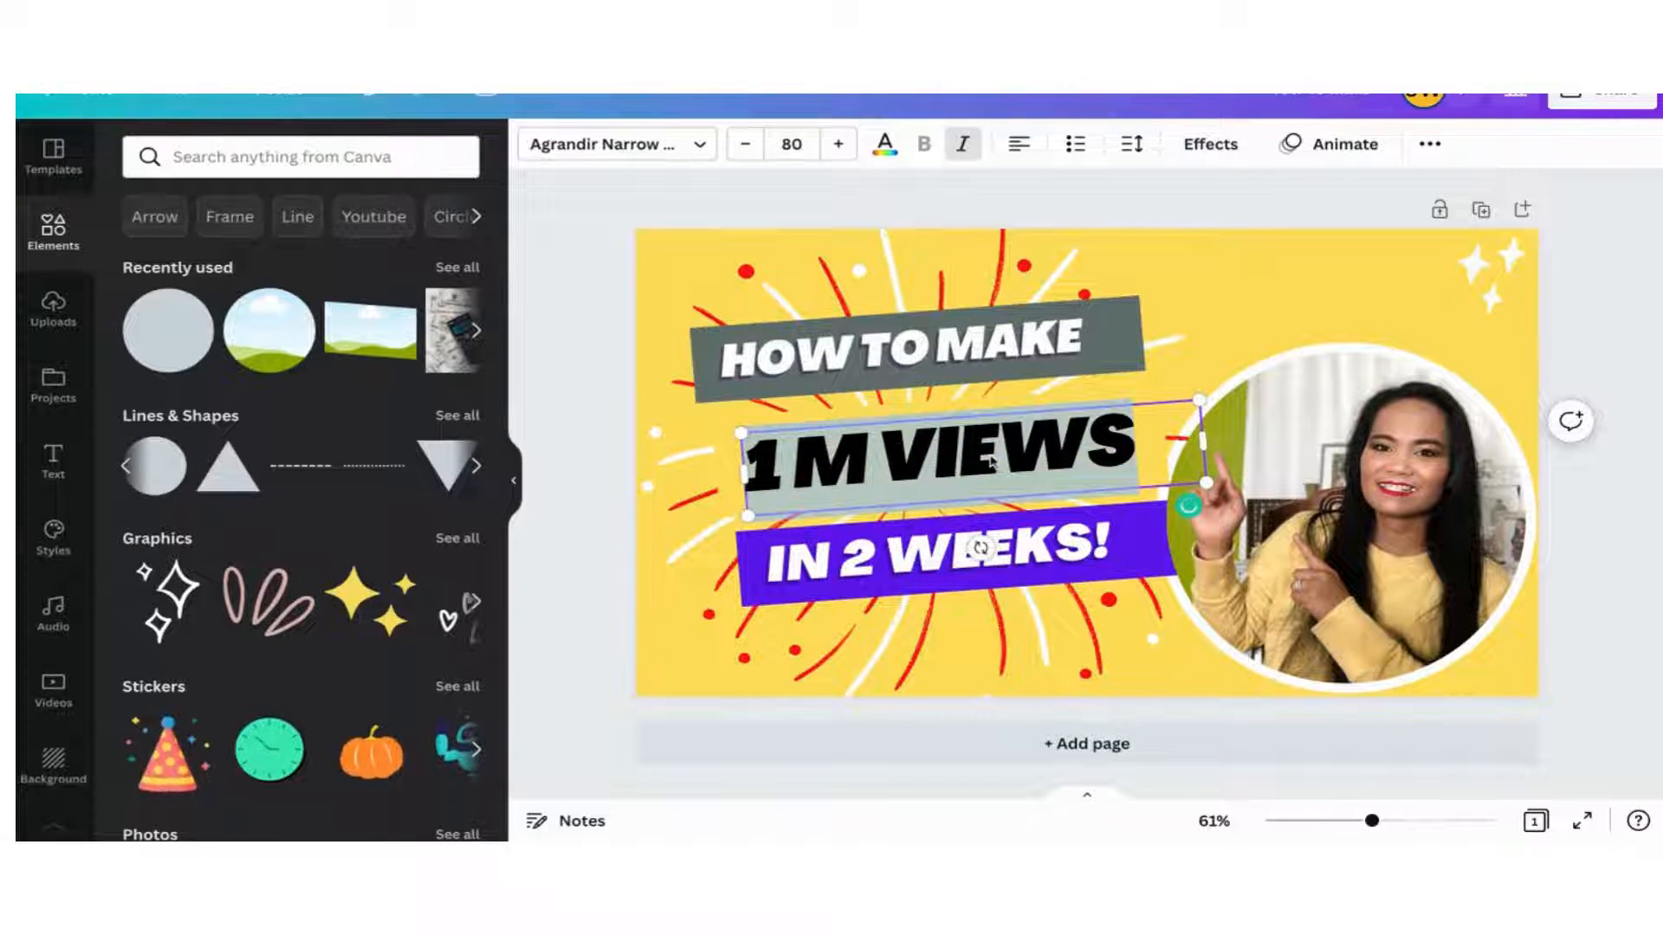
text($5000)
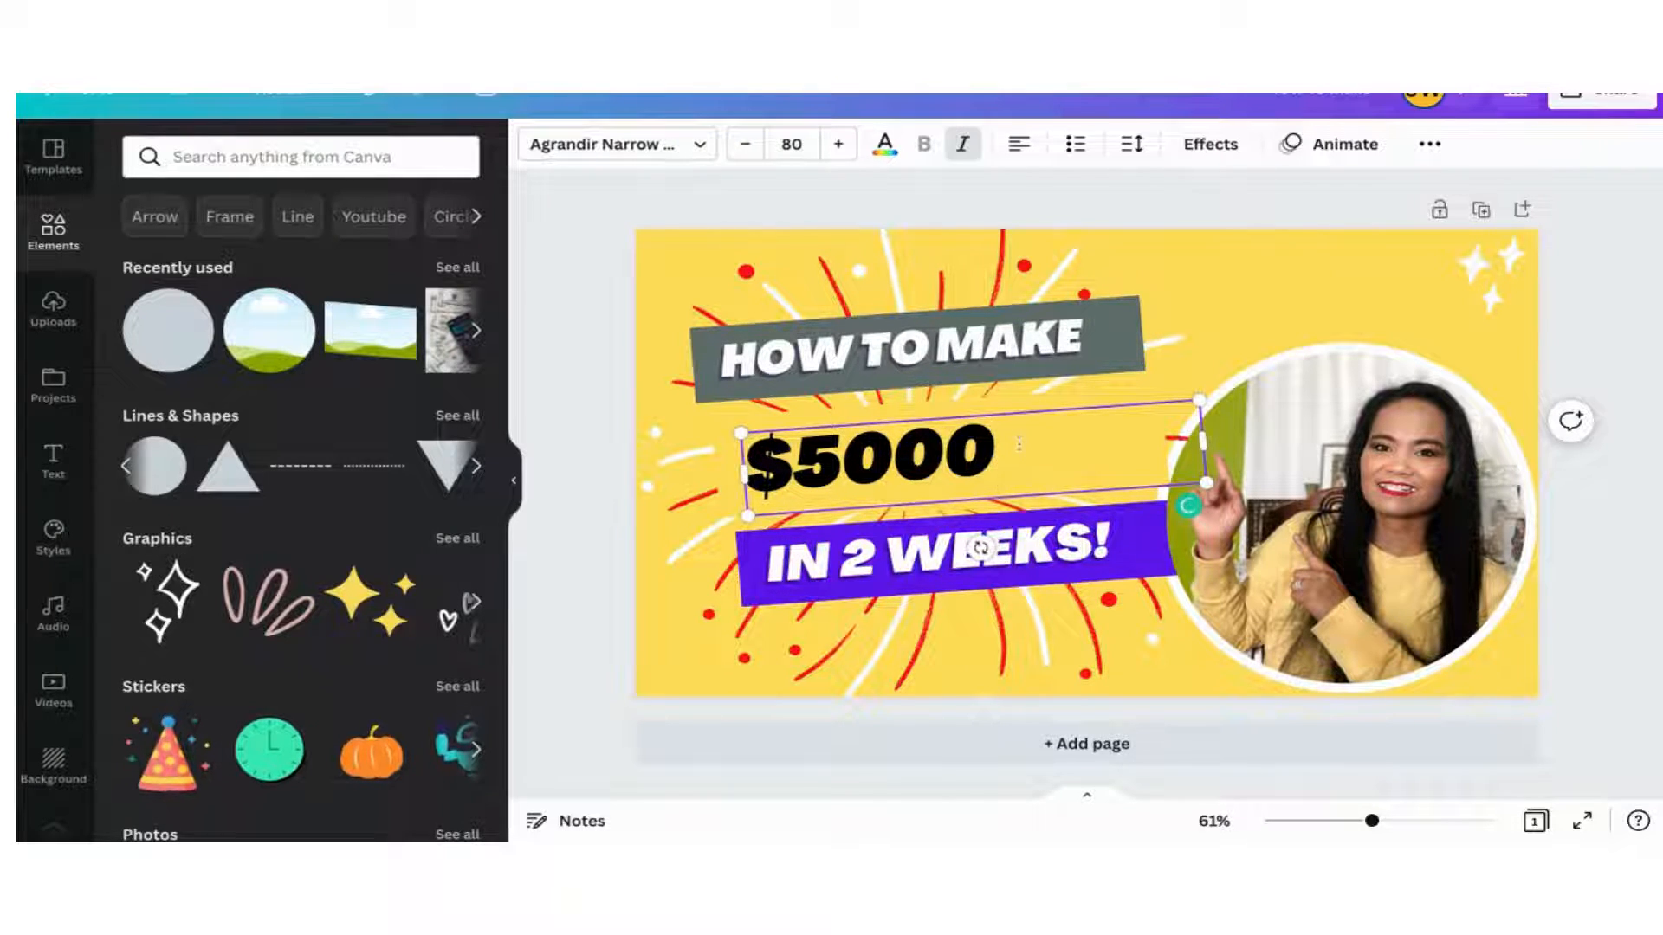
Step: Increase the letter spacing of the "$5000" text to 257
drag(1011, 442, 743, 452)
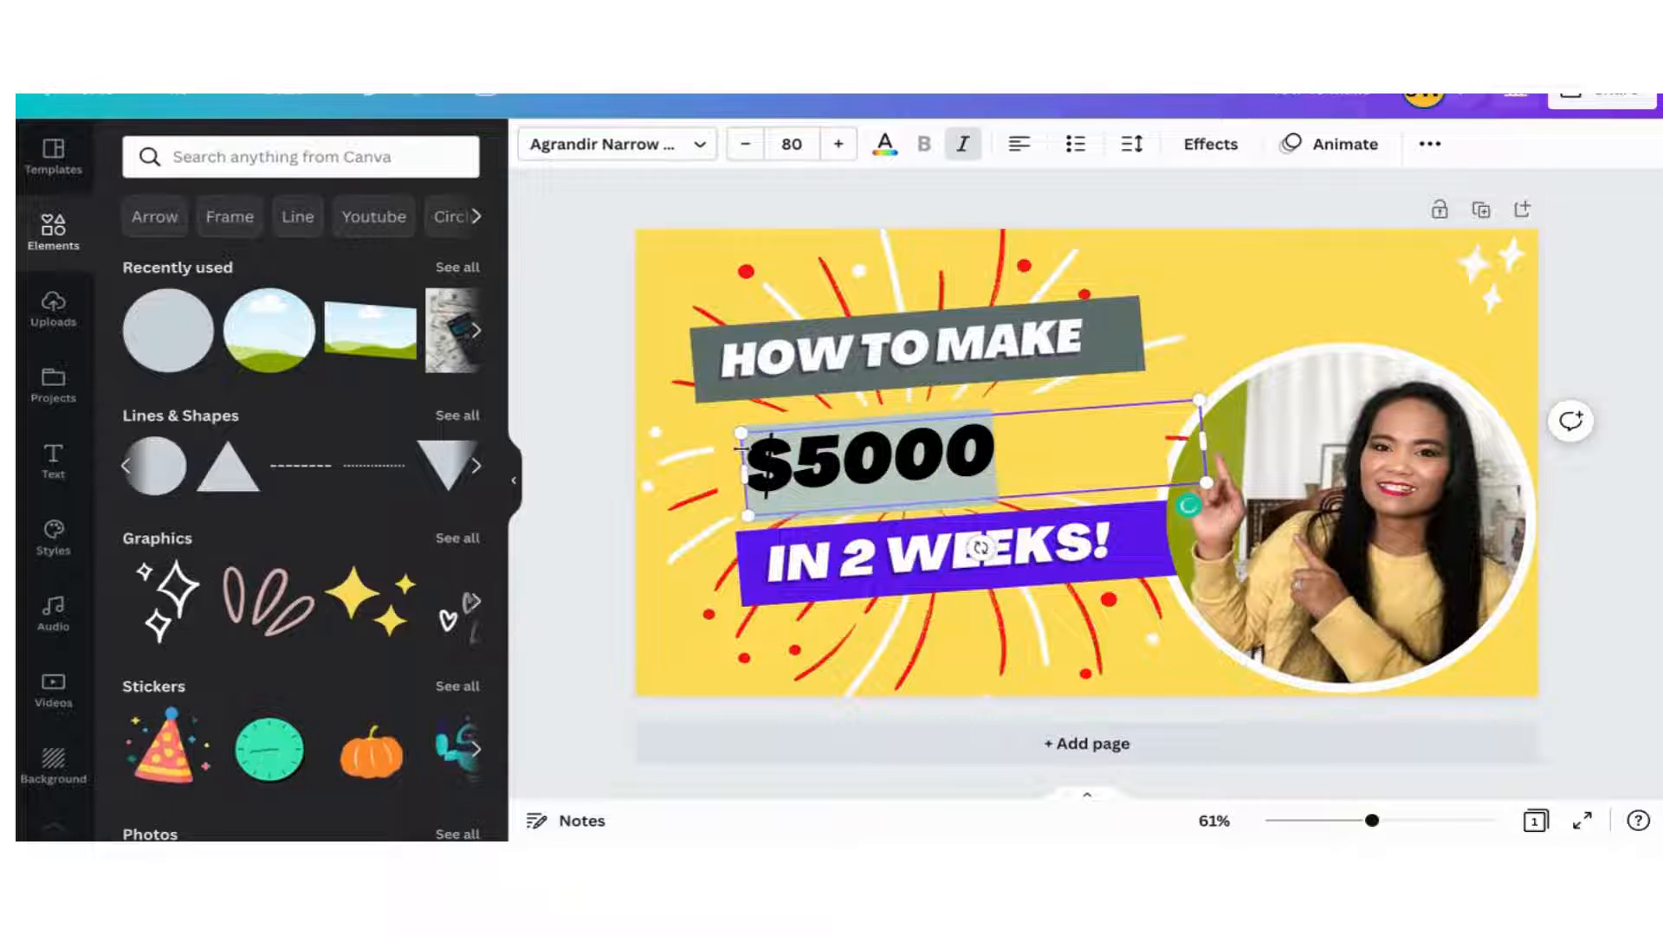
click(1138, 147)
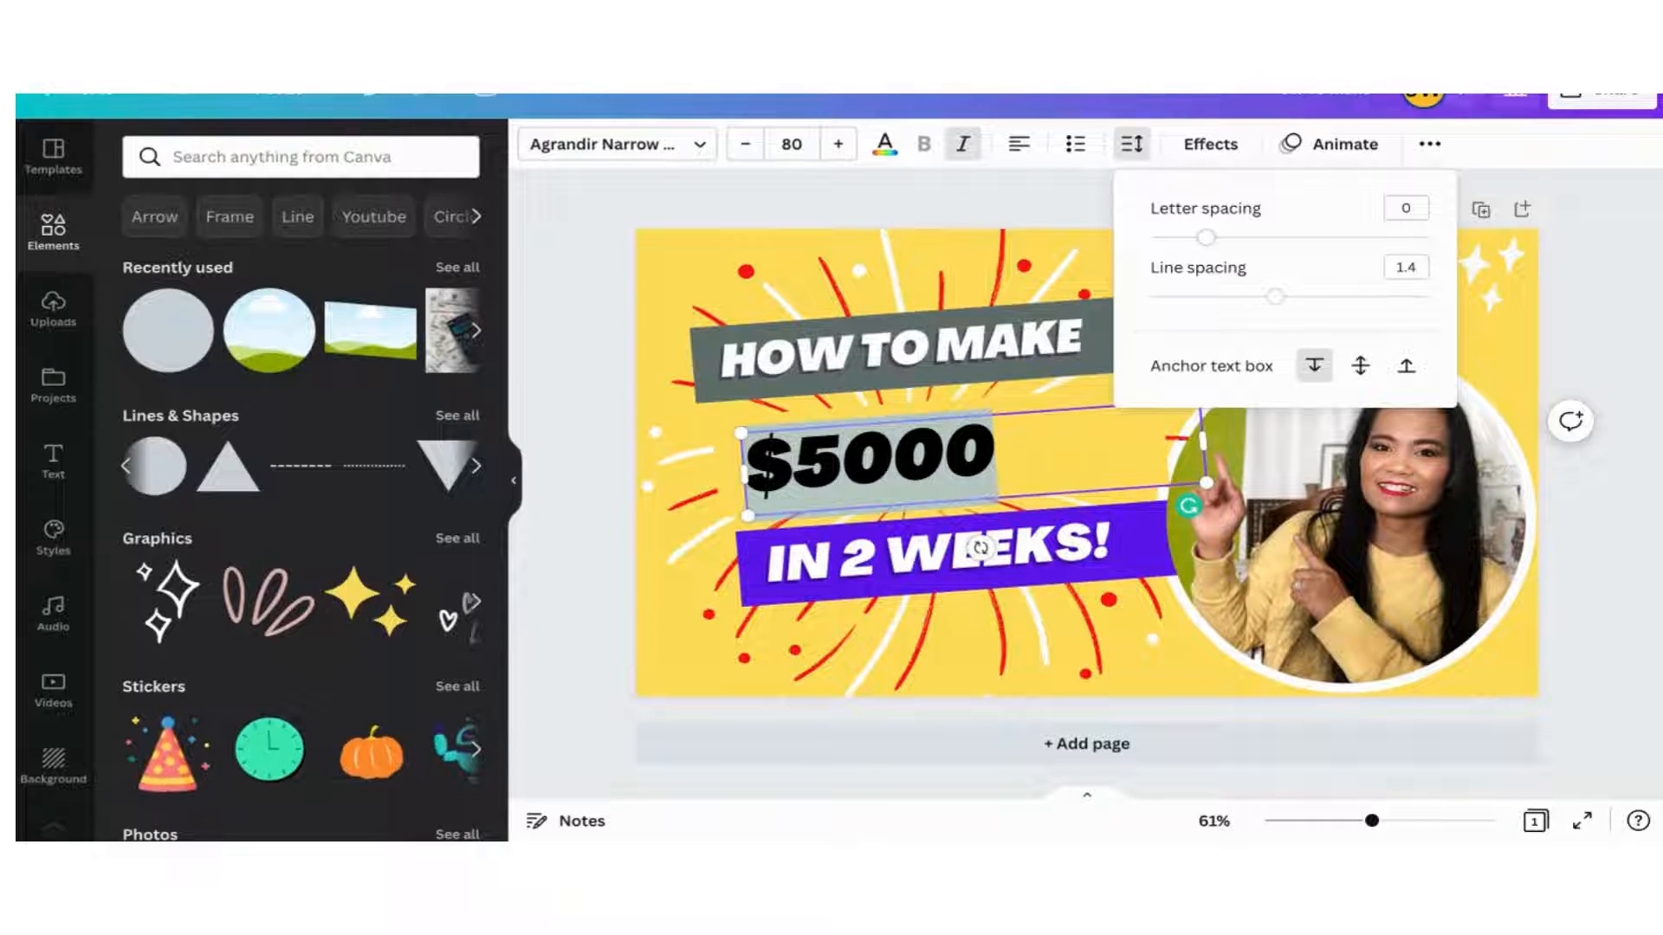
drag(1205, 237, 1277, 236)
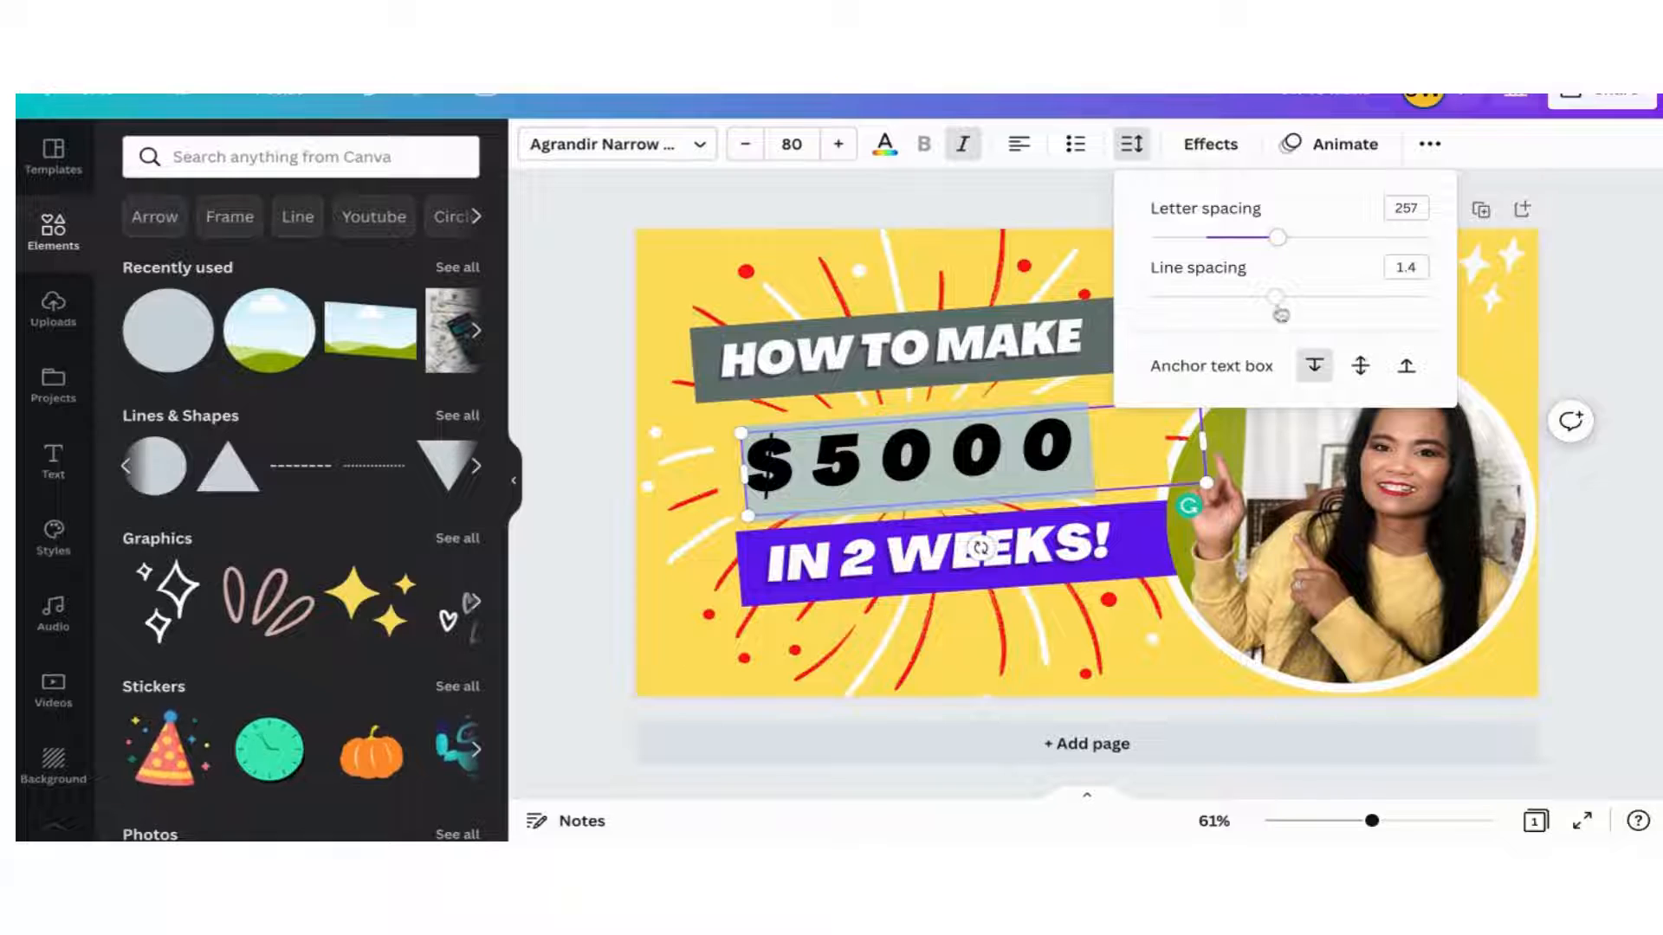
Step: Fine-tune the letter spacing of the "$5000" text to 251
click(1278, 243)
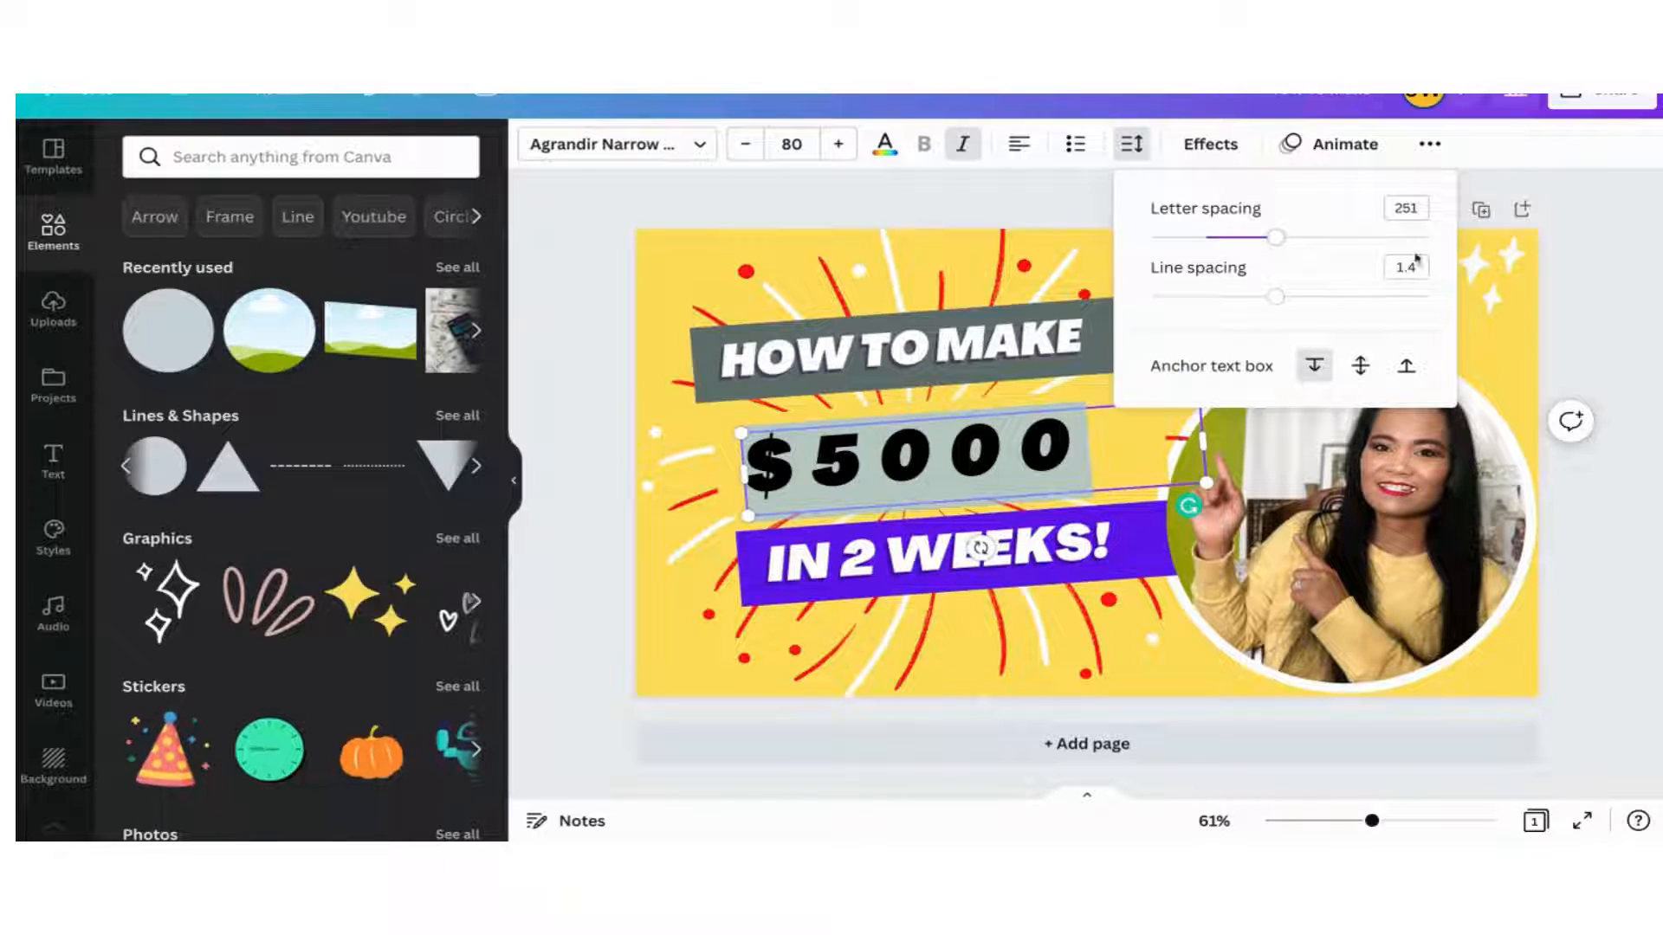
click(1601, 346)
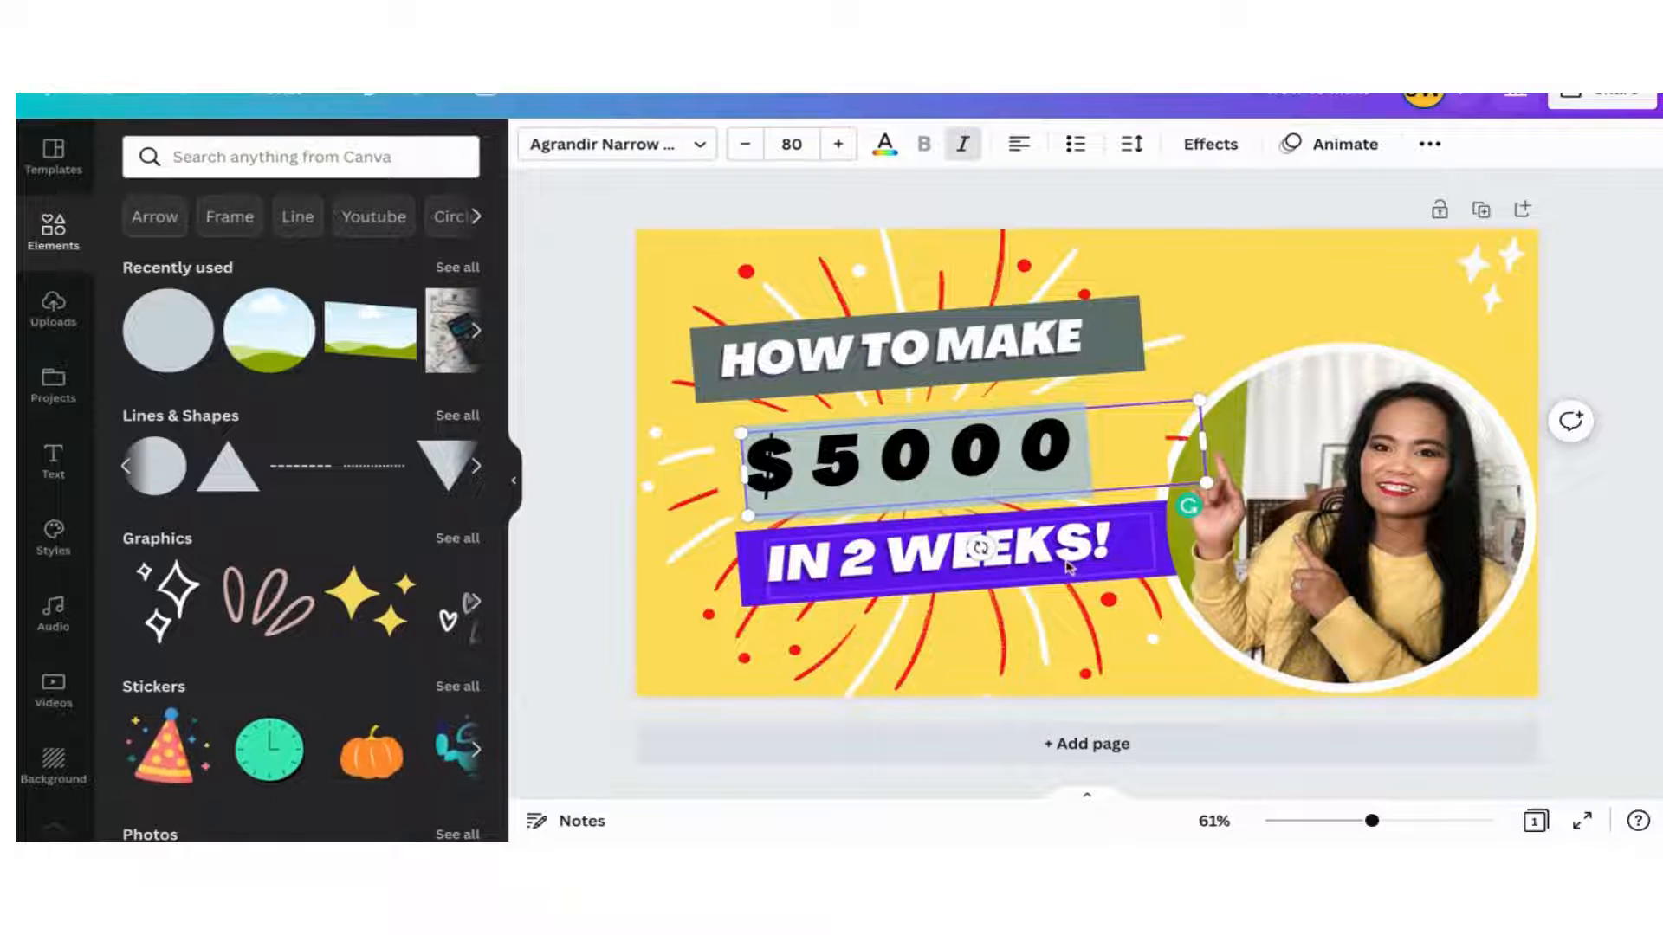
Step: Change the purple banner behind "IN 2 WEEKS!" to the dark grey from Rosettes and Cream
click(1137, 543)
click(1129, 509)
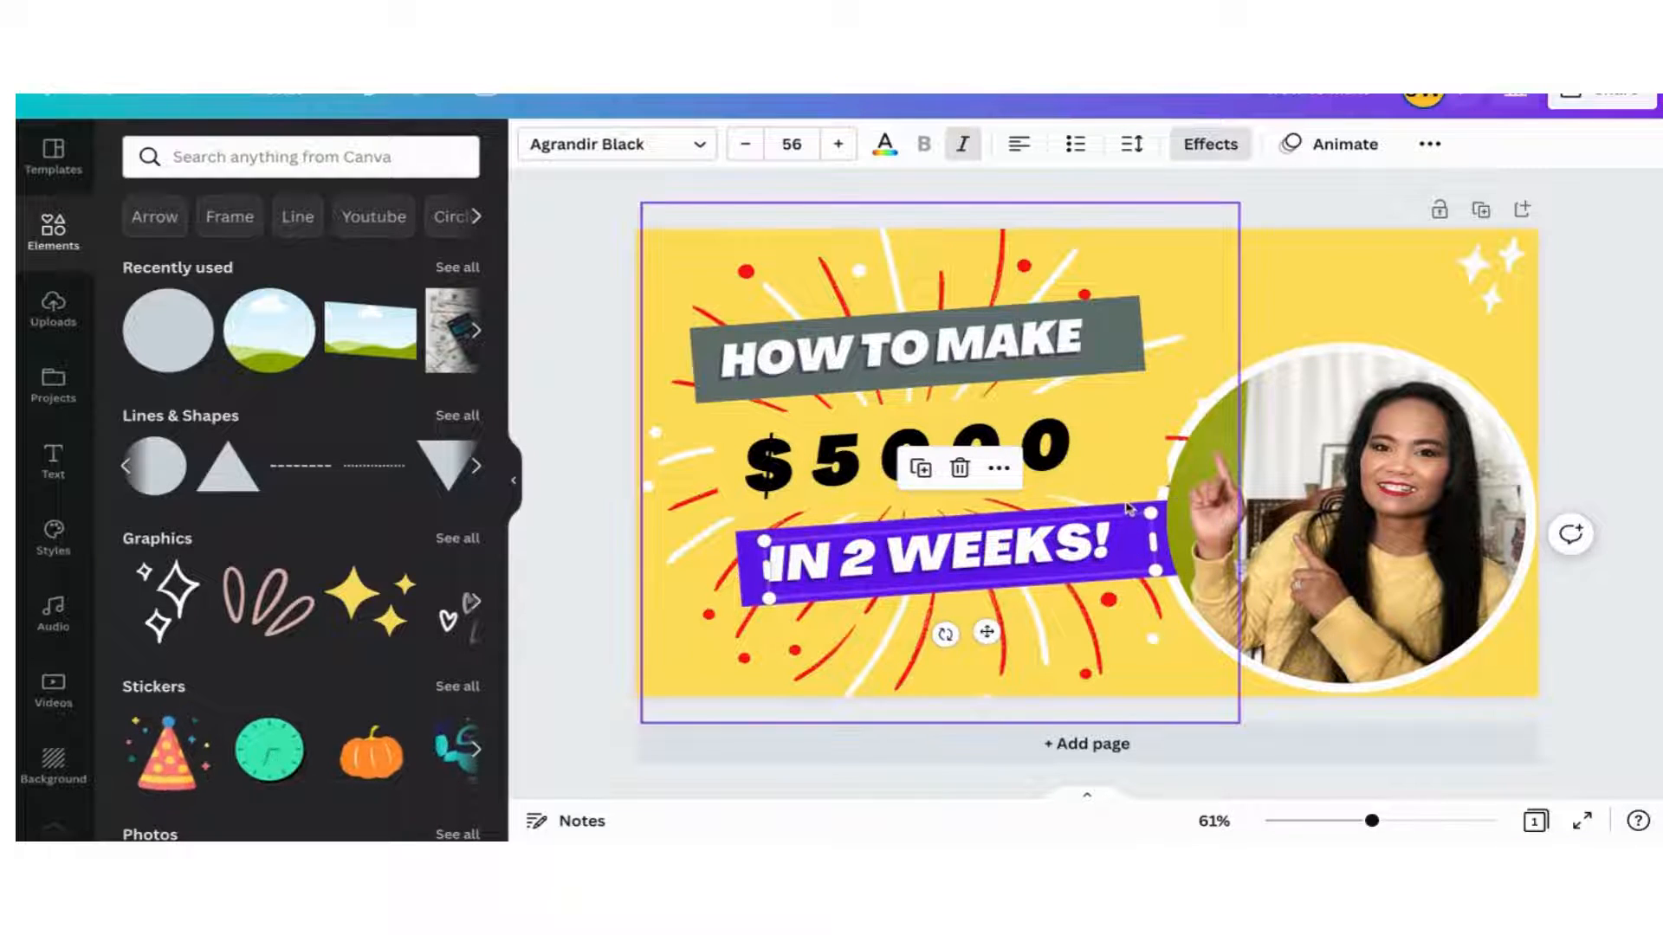
click(756, 578)
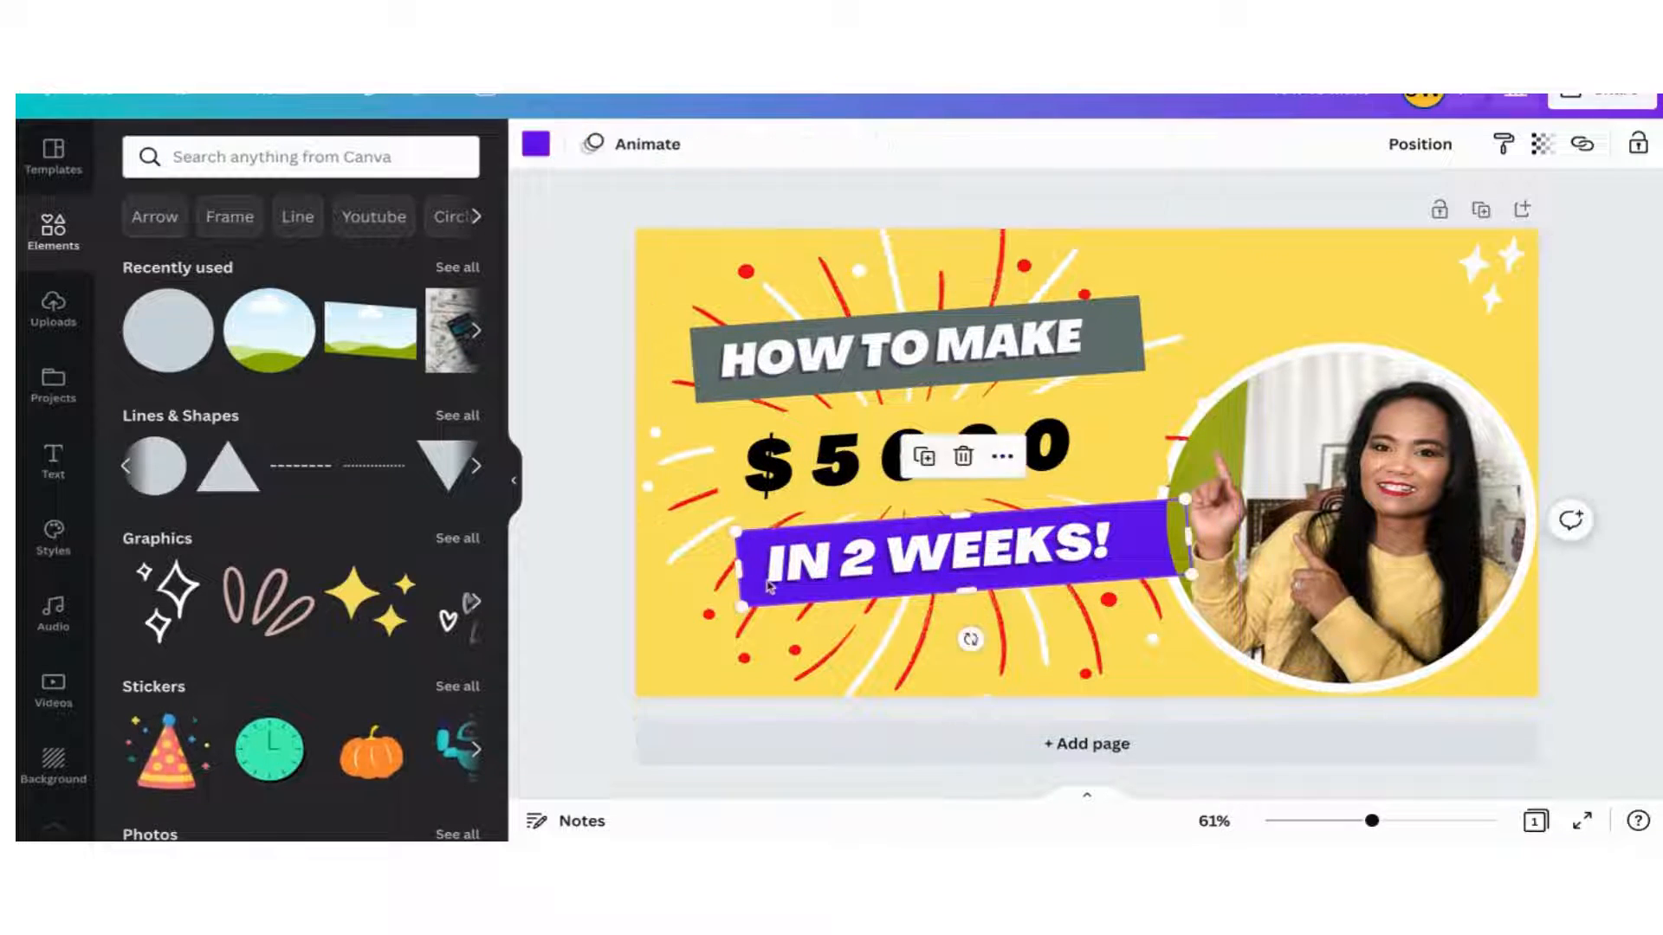
click(536, 145)
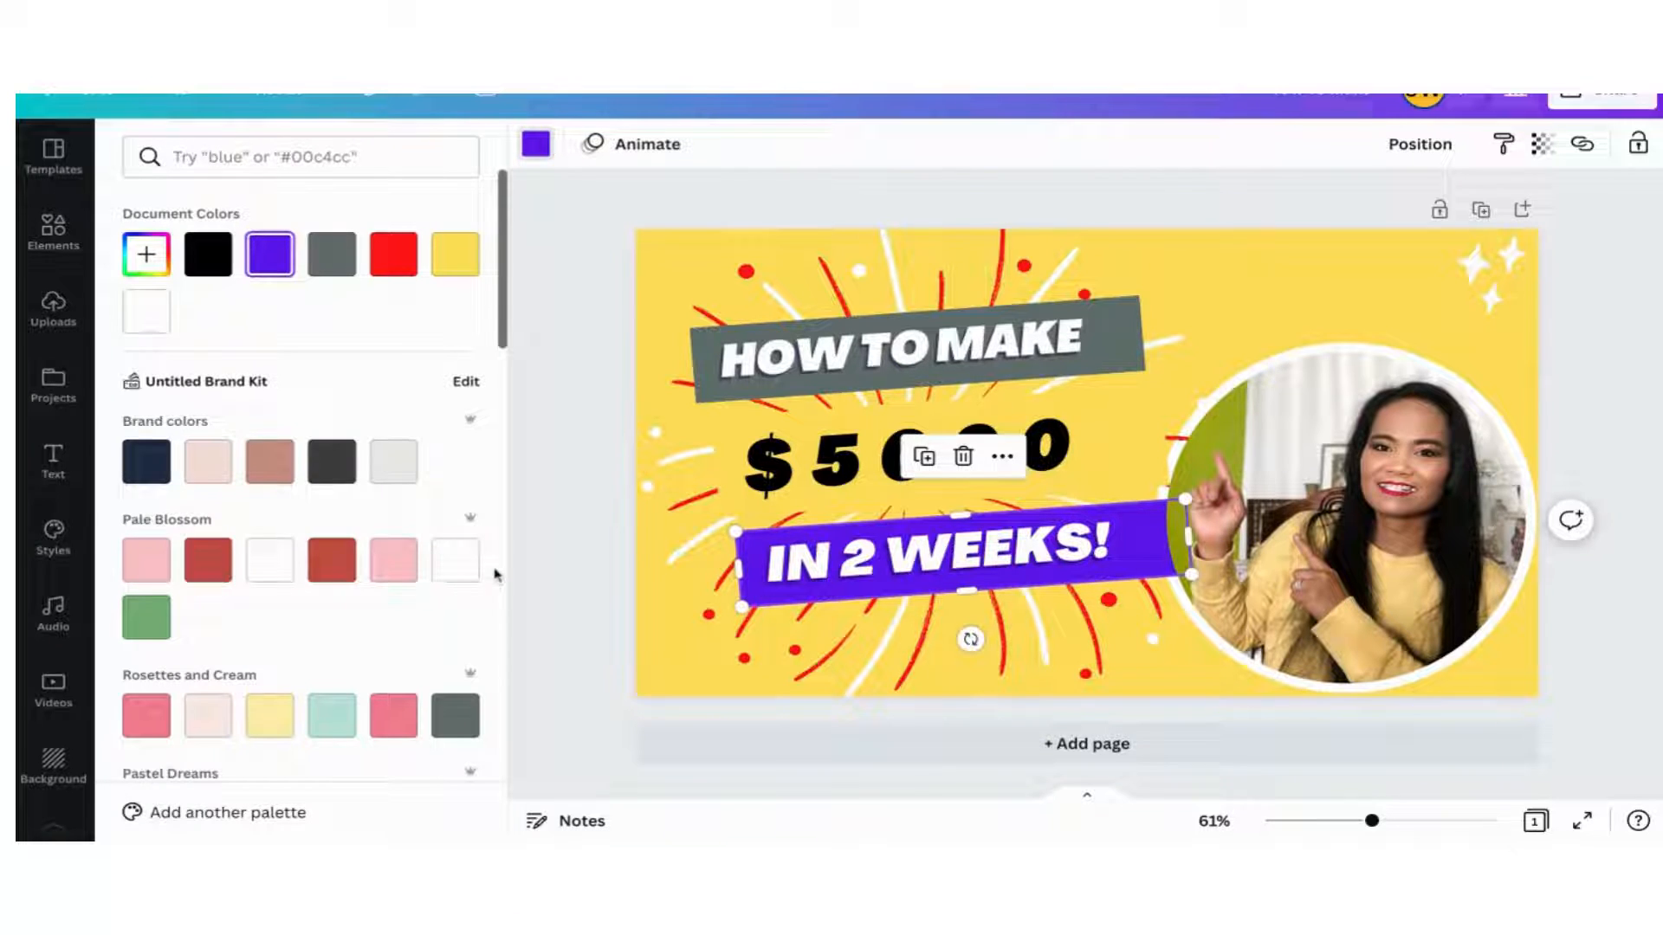
click(465, 727)
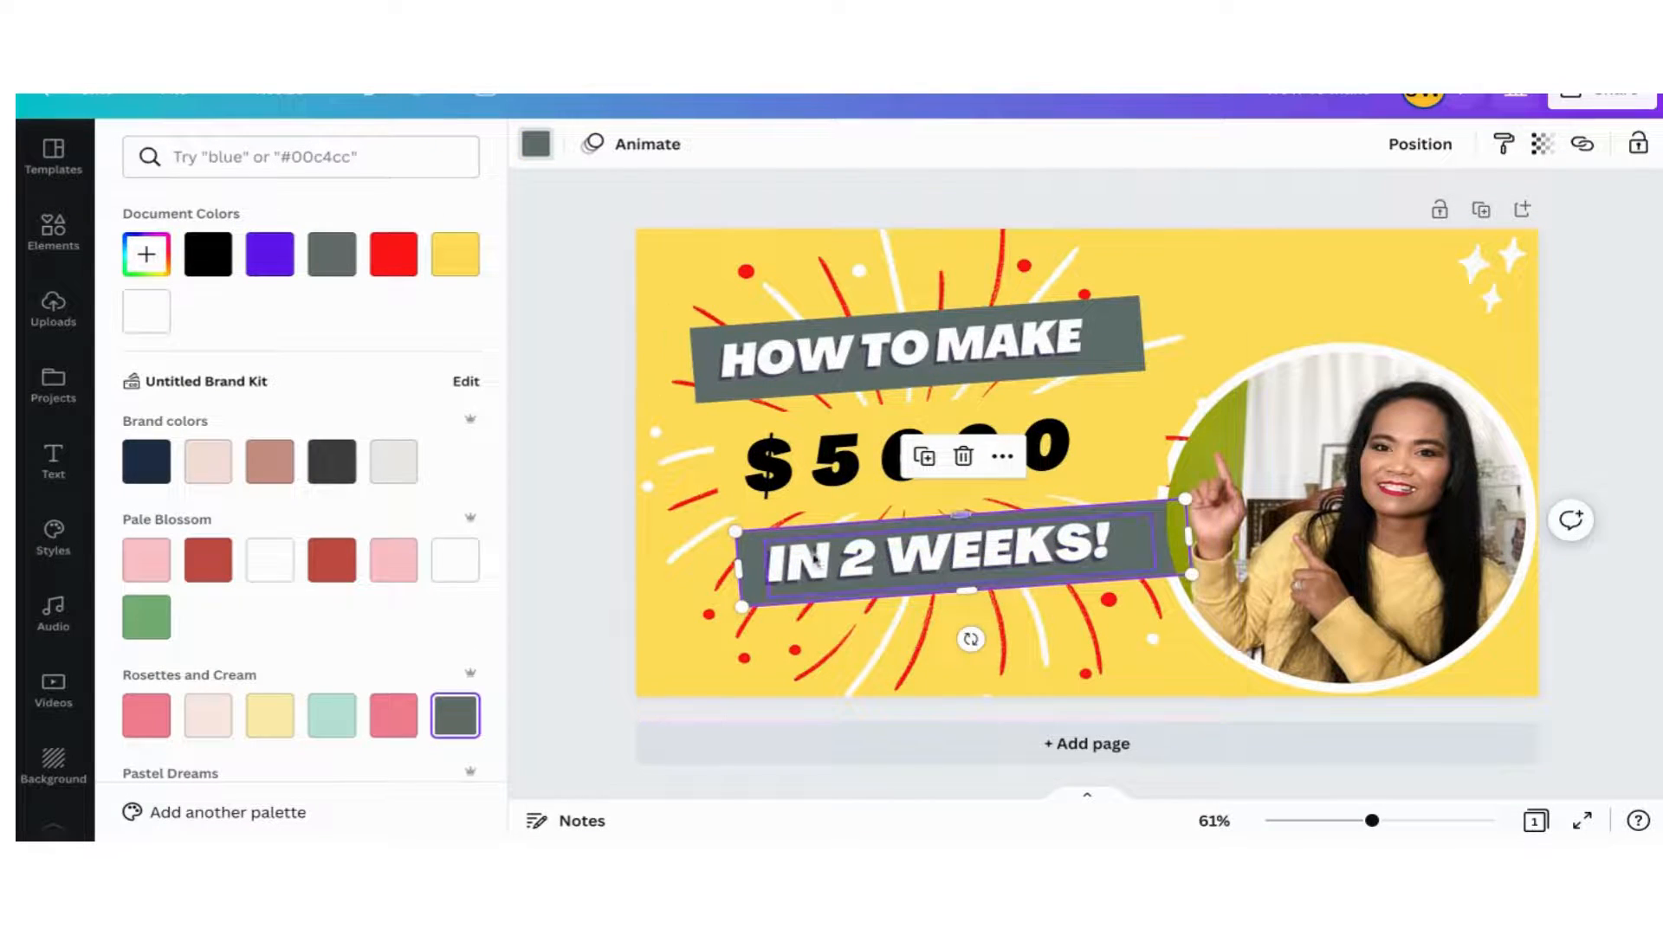
Step: Replace the text "IN 2 WEEKS!" with "IN ONE MONTH" and widen its text box so it fits on one line
click(864, 567)
double_click(864, 567)
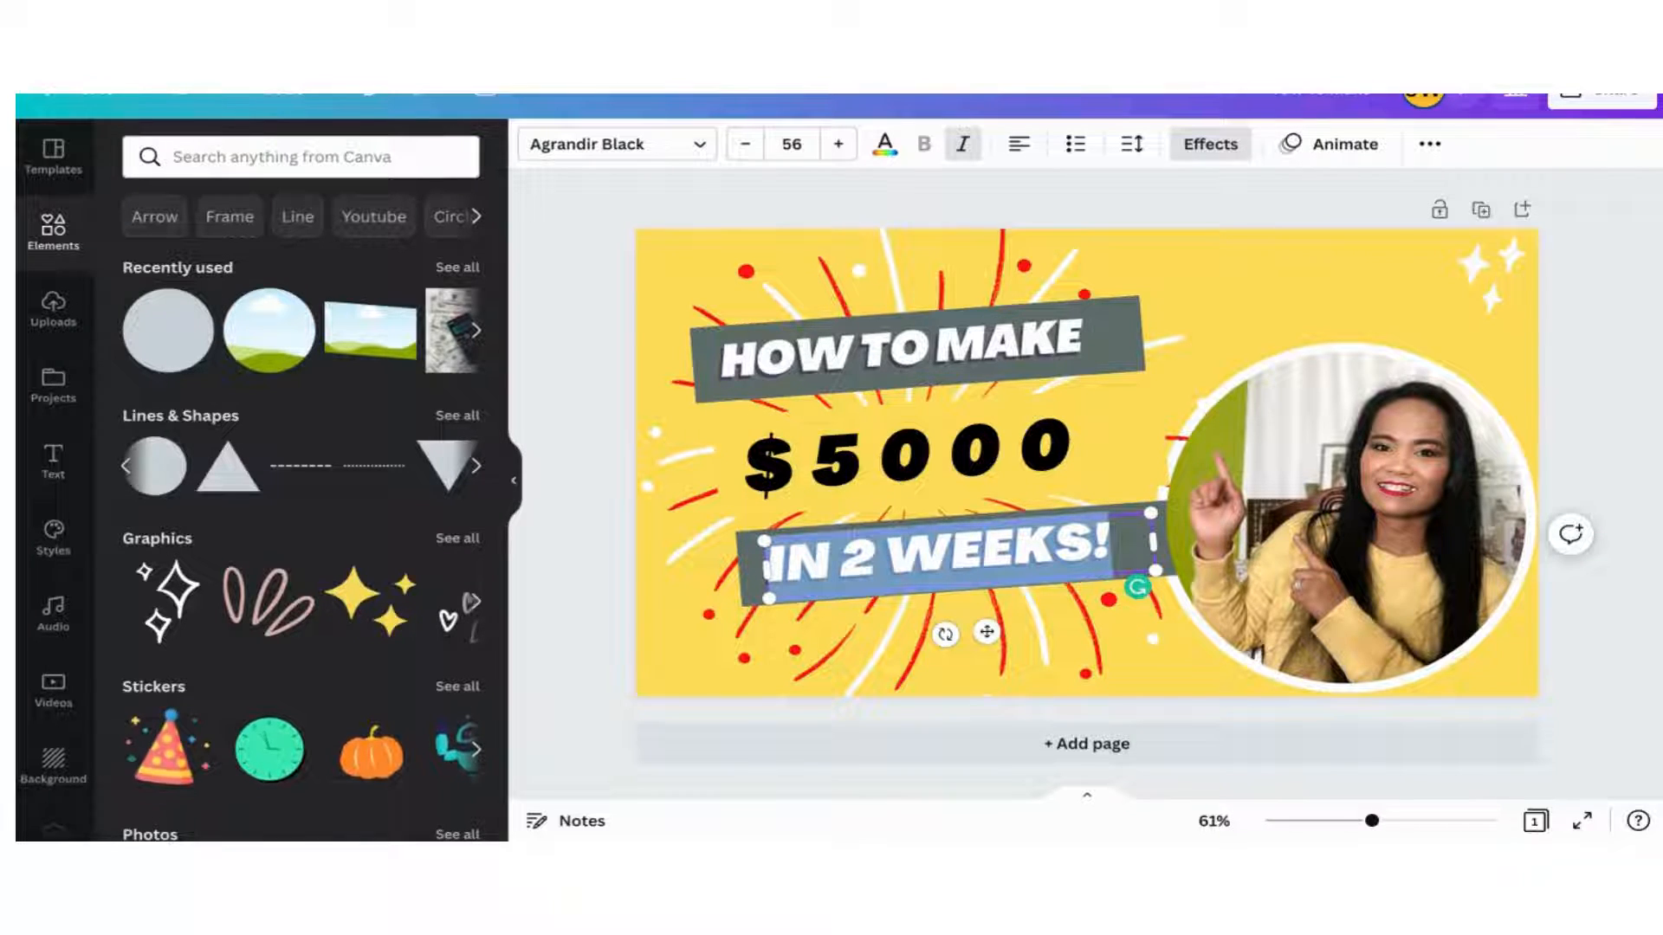
text(IN)
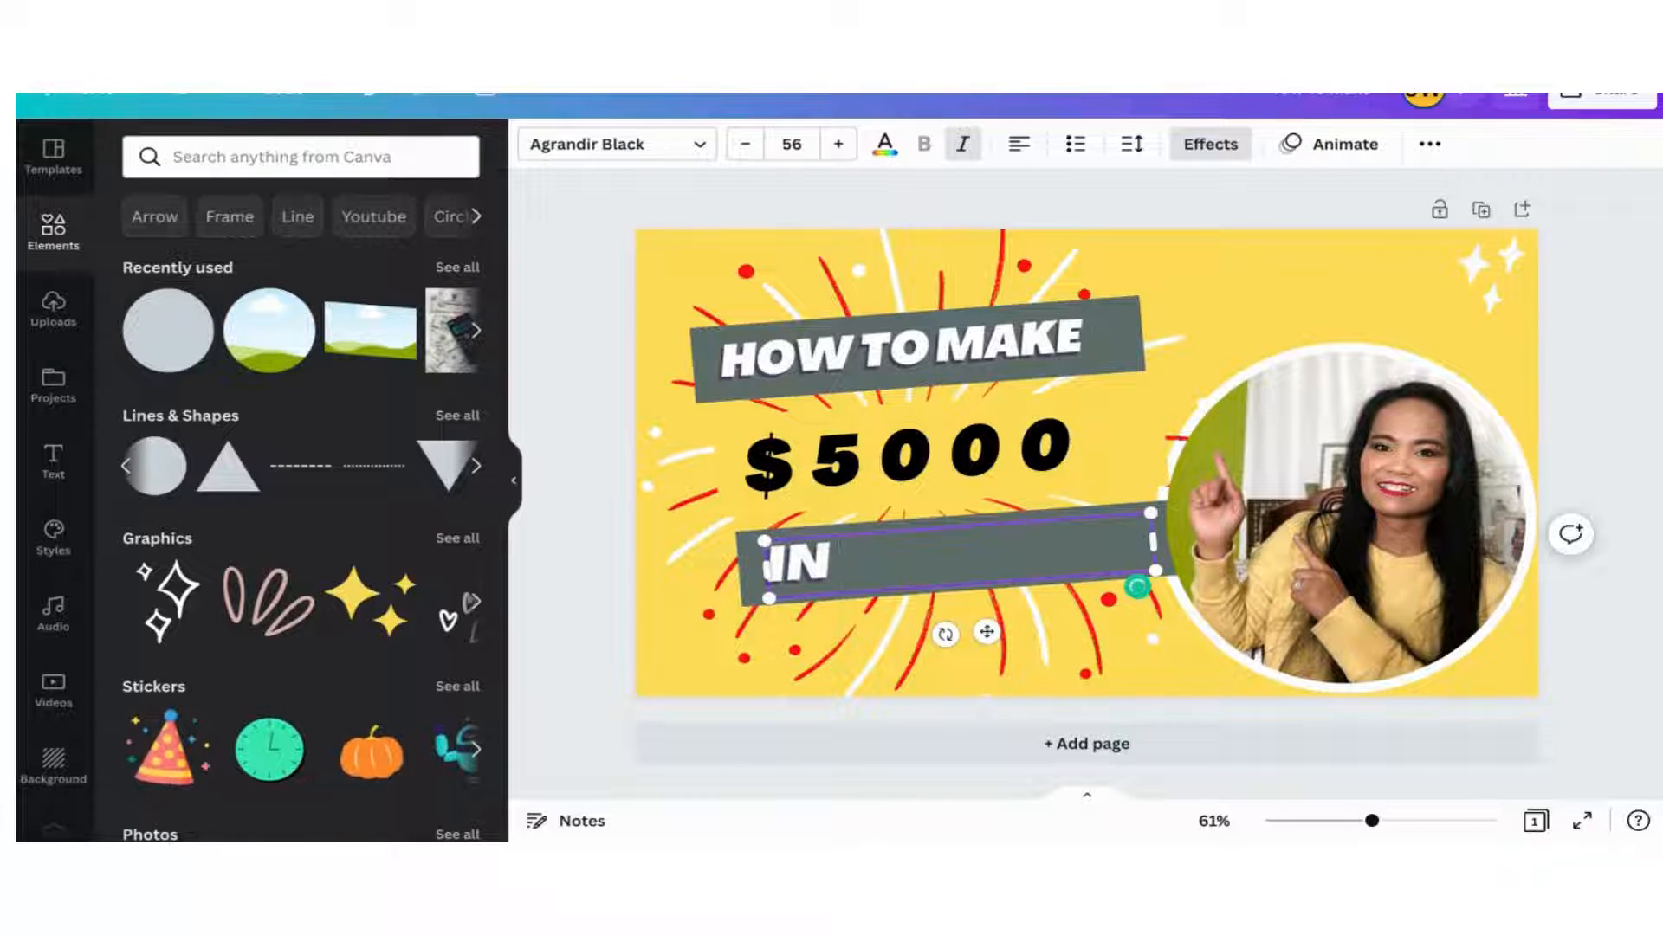
text( ONE MONTH)
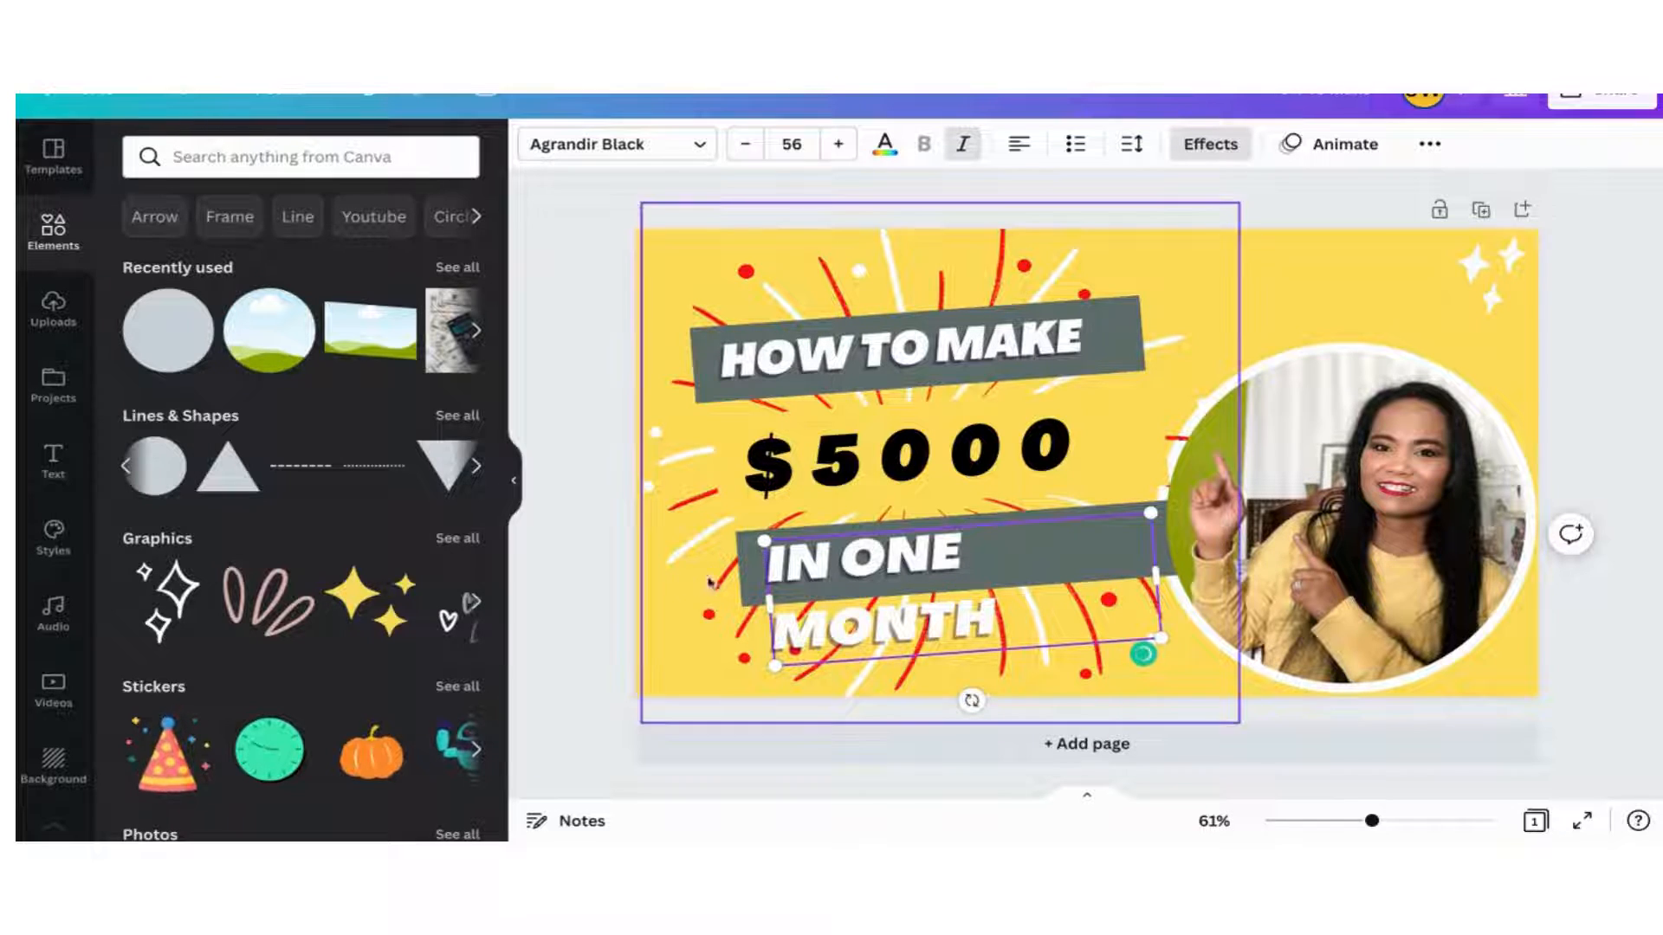
drag(762, 605, 653, 601)
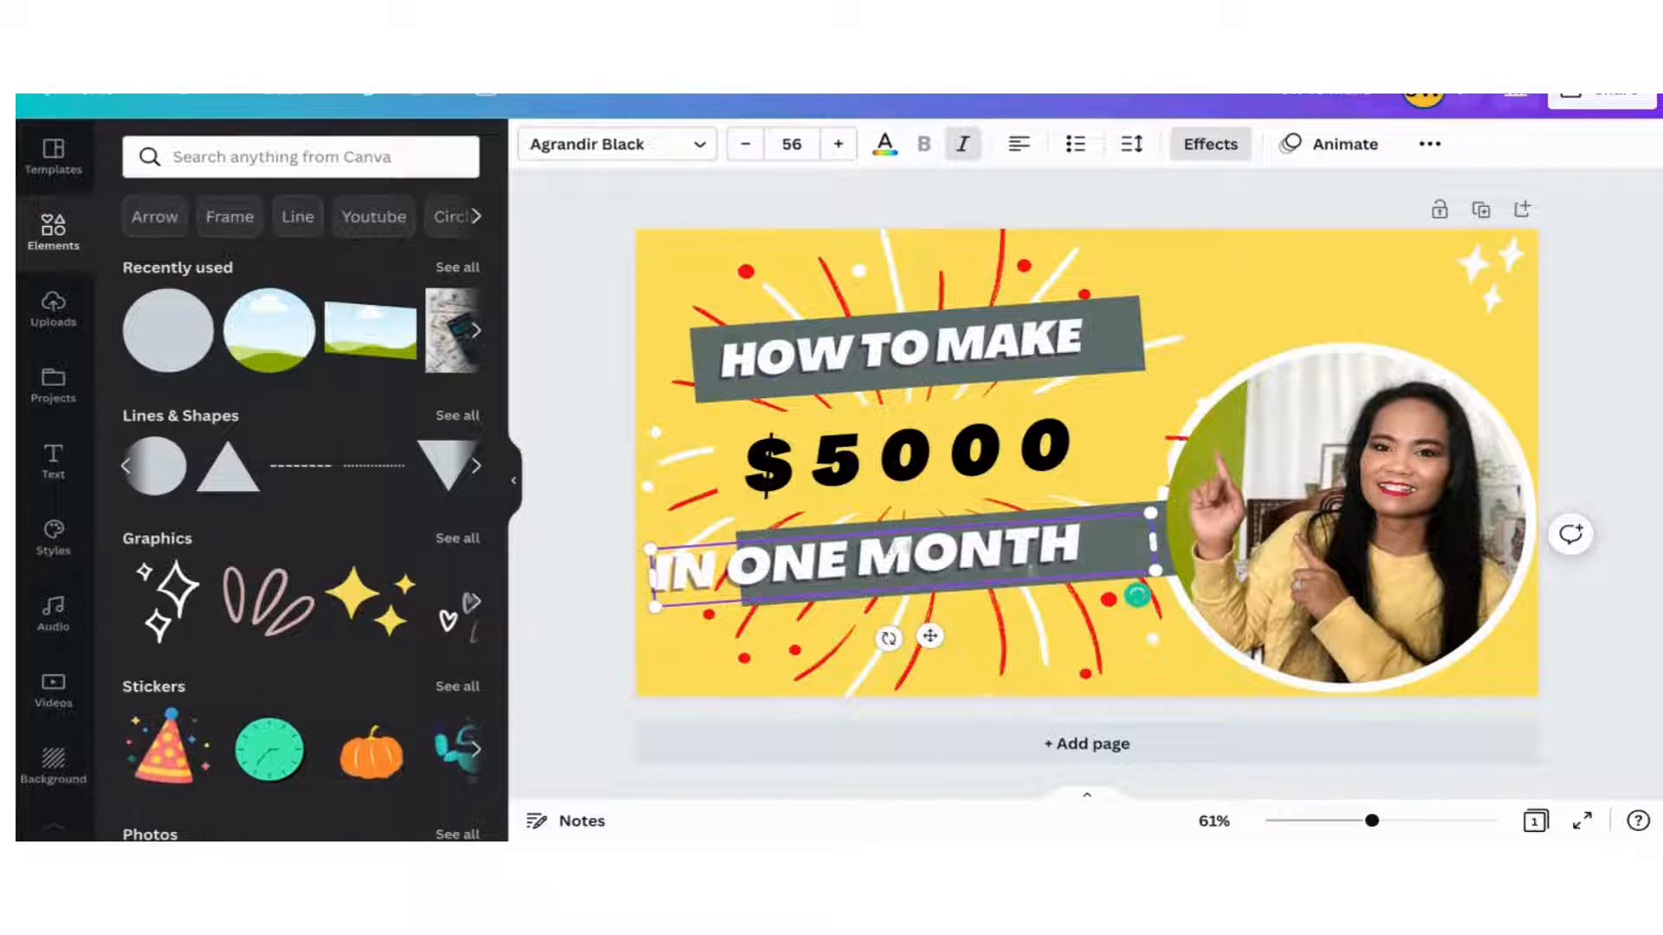
Step: Shift the lower grey banner slightly left, away from the circular photo, and place the "IN ONE MONTH" text centered on it
drag(930, 638, 1012, 693)
click(928, 564)
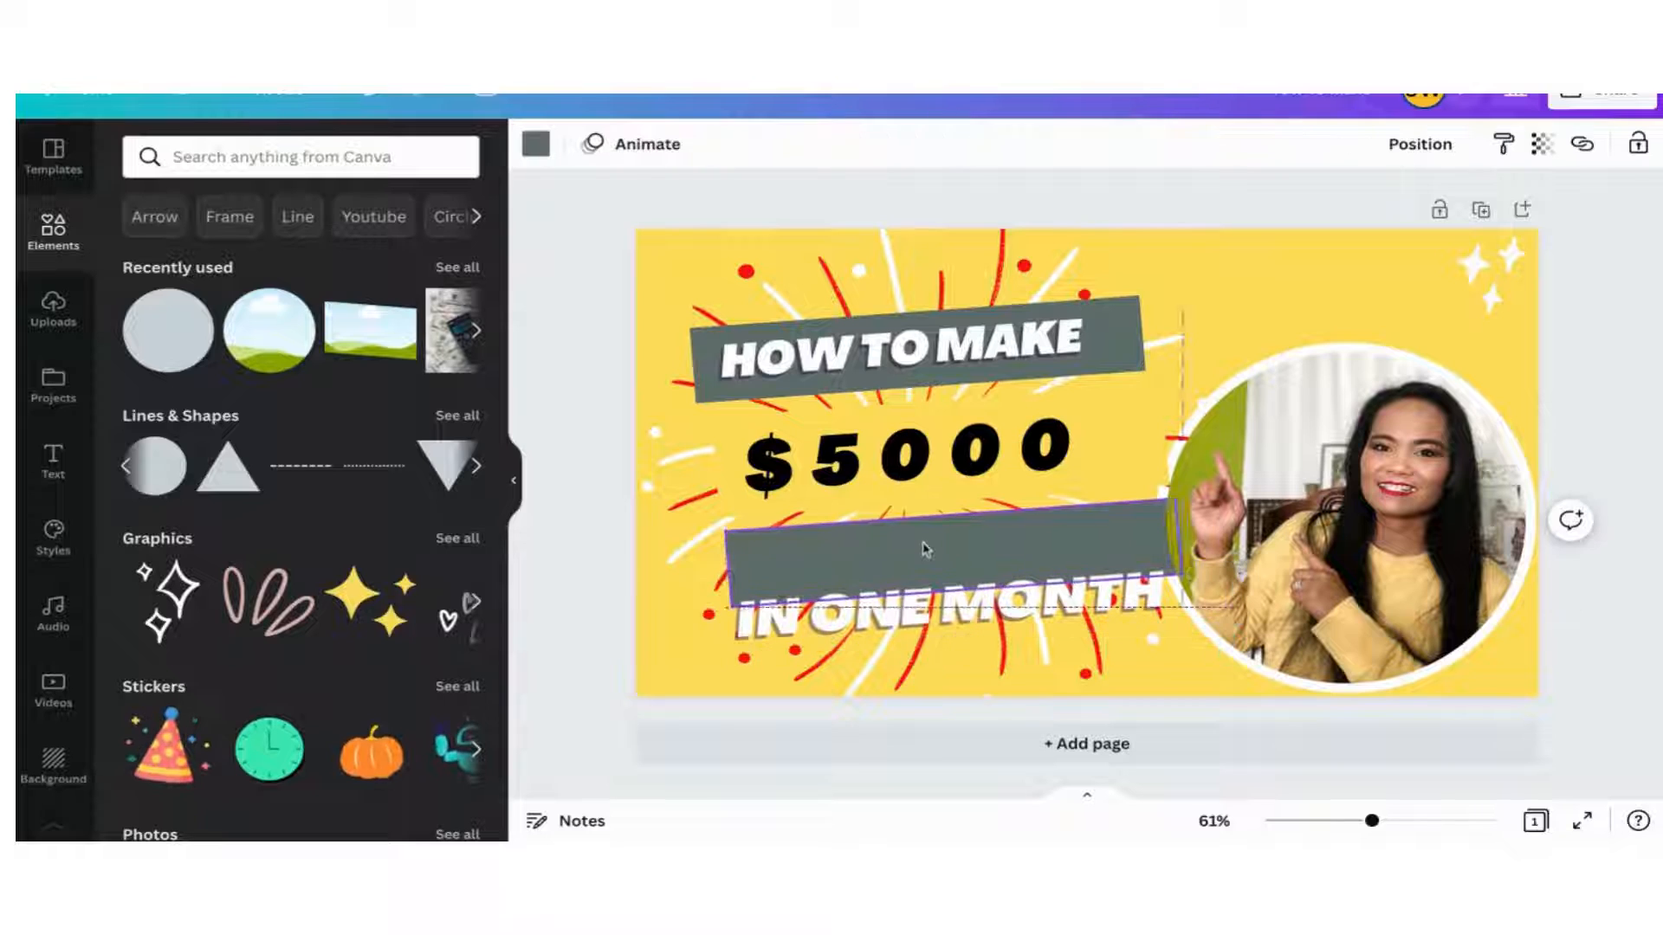
drag(925, 549, 899, 555)
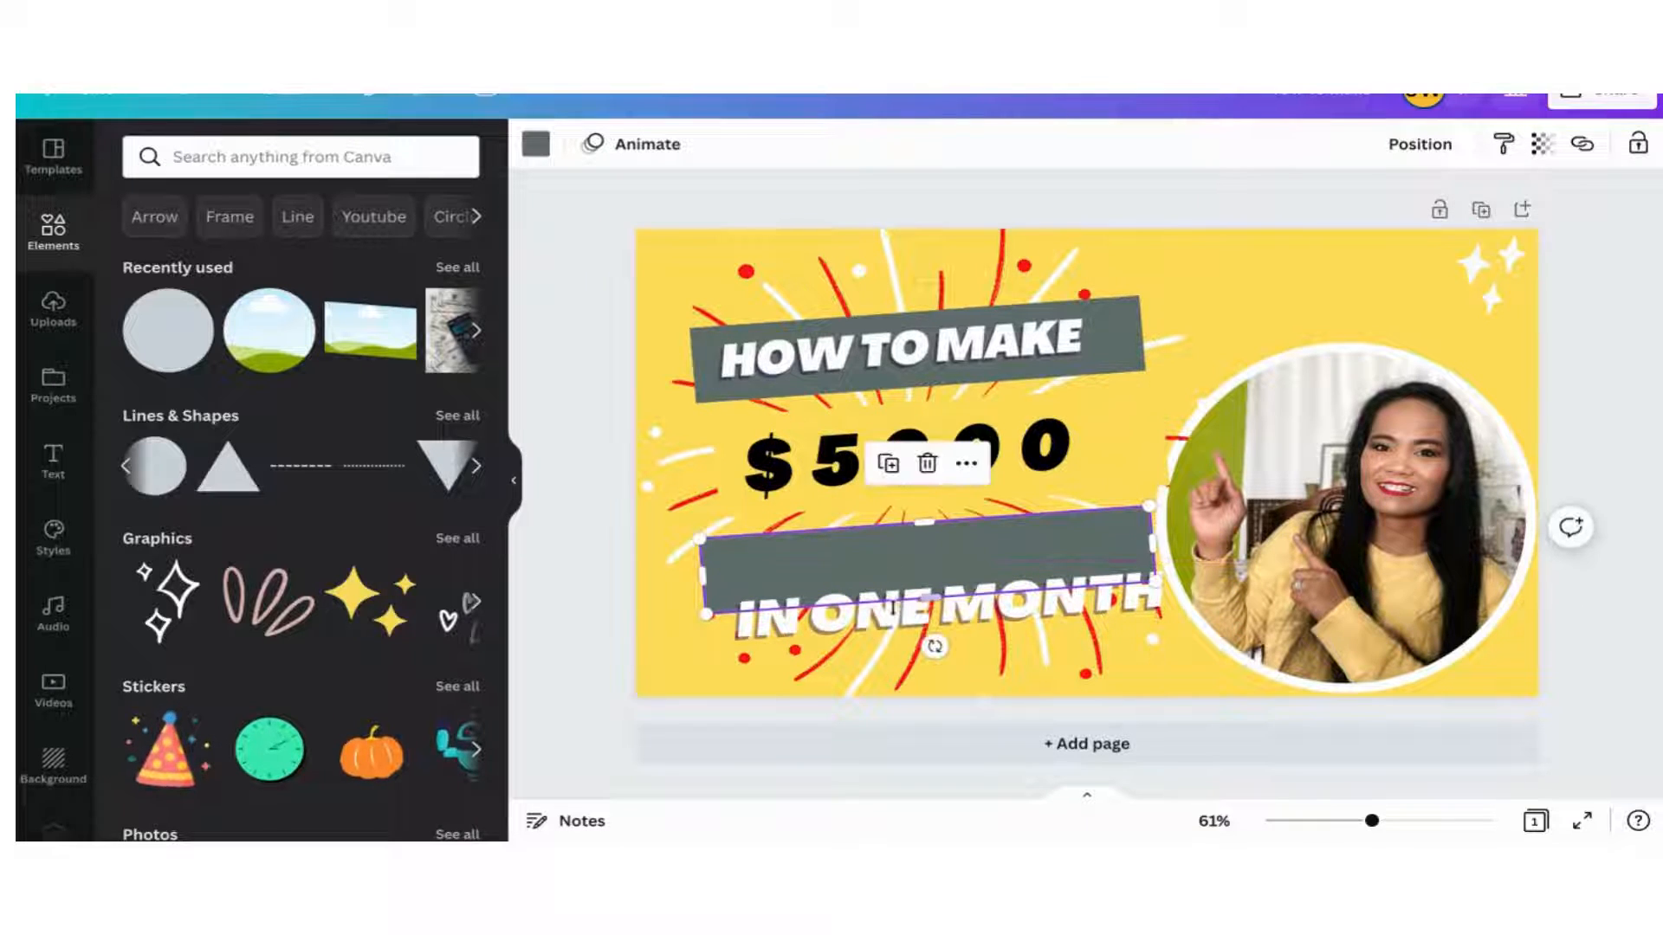
click(914, 641)
drag(909, 649, 902, 613)
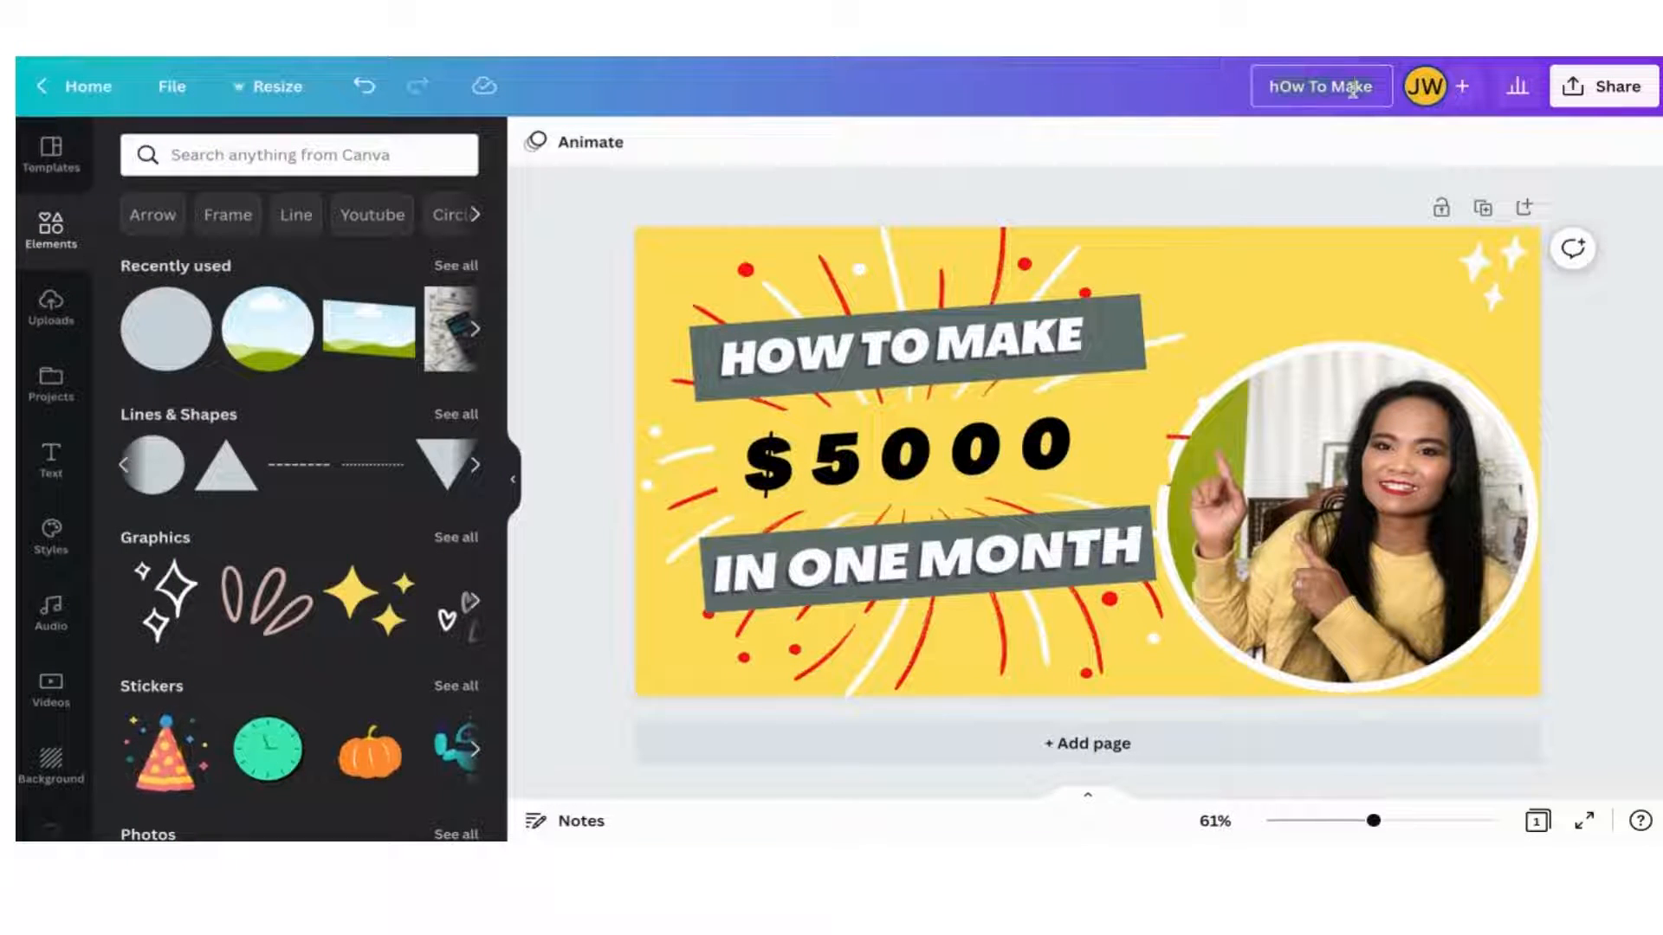
Step: Rename the design as "Howtomakemoneythumbnails"
click(1352, 90)
text(Howtomake)
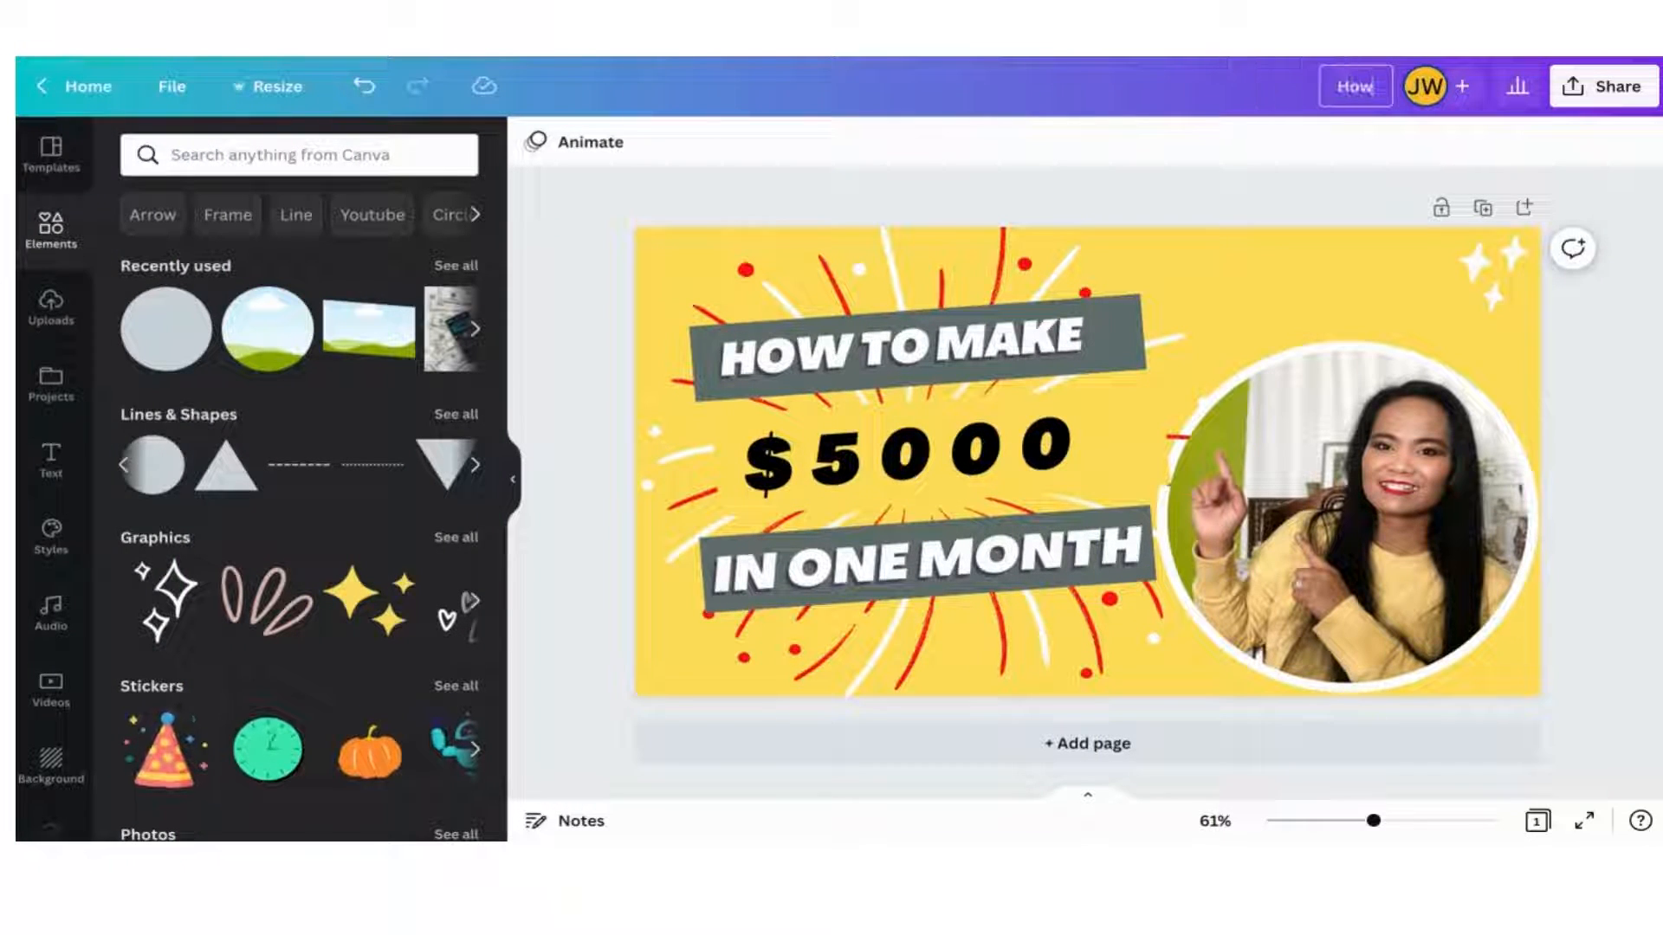
text(ythumn)
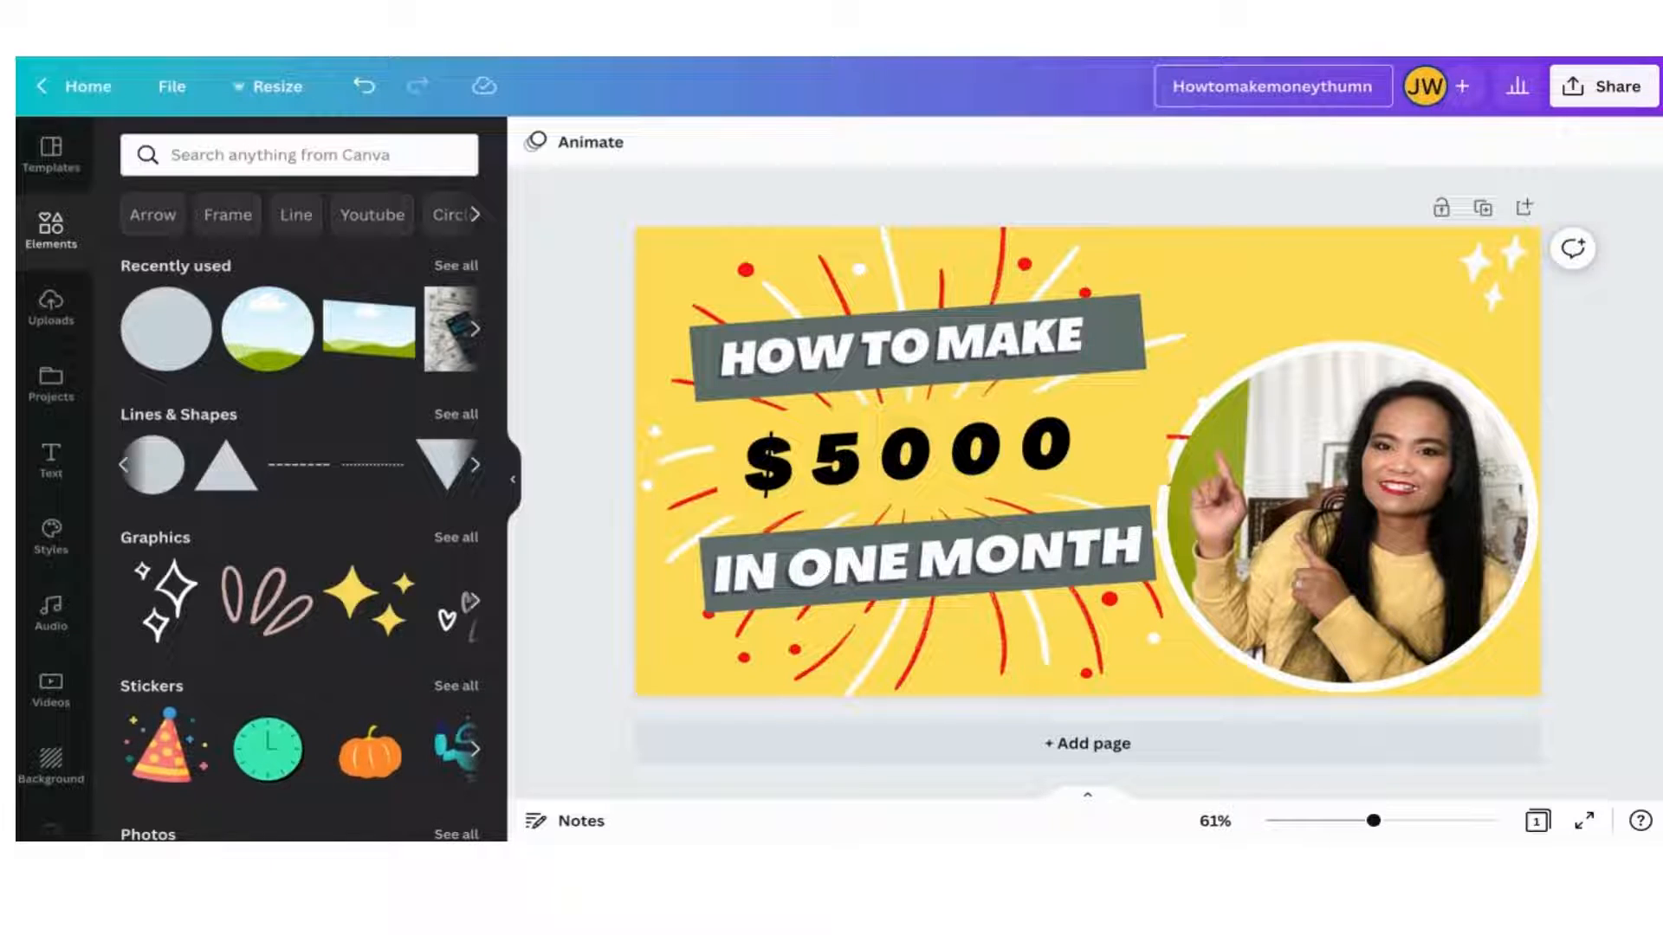
key(BackSpace)
text(bnails)
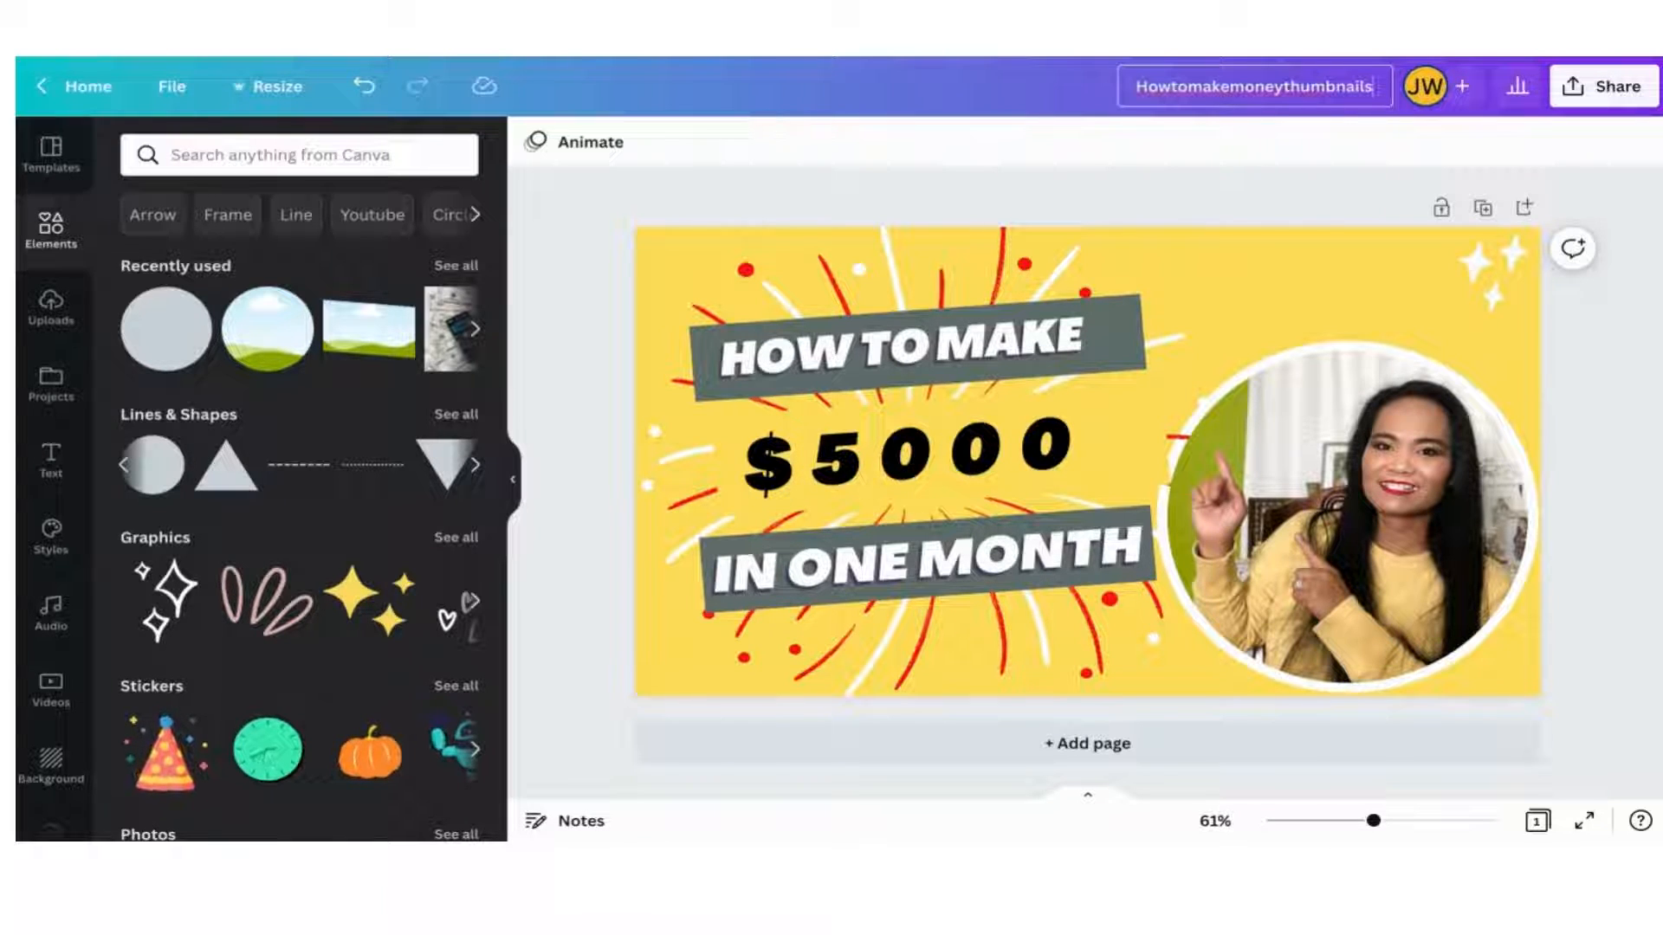
click(1288, 146)
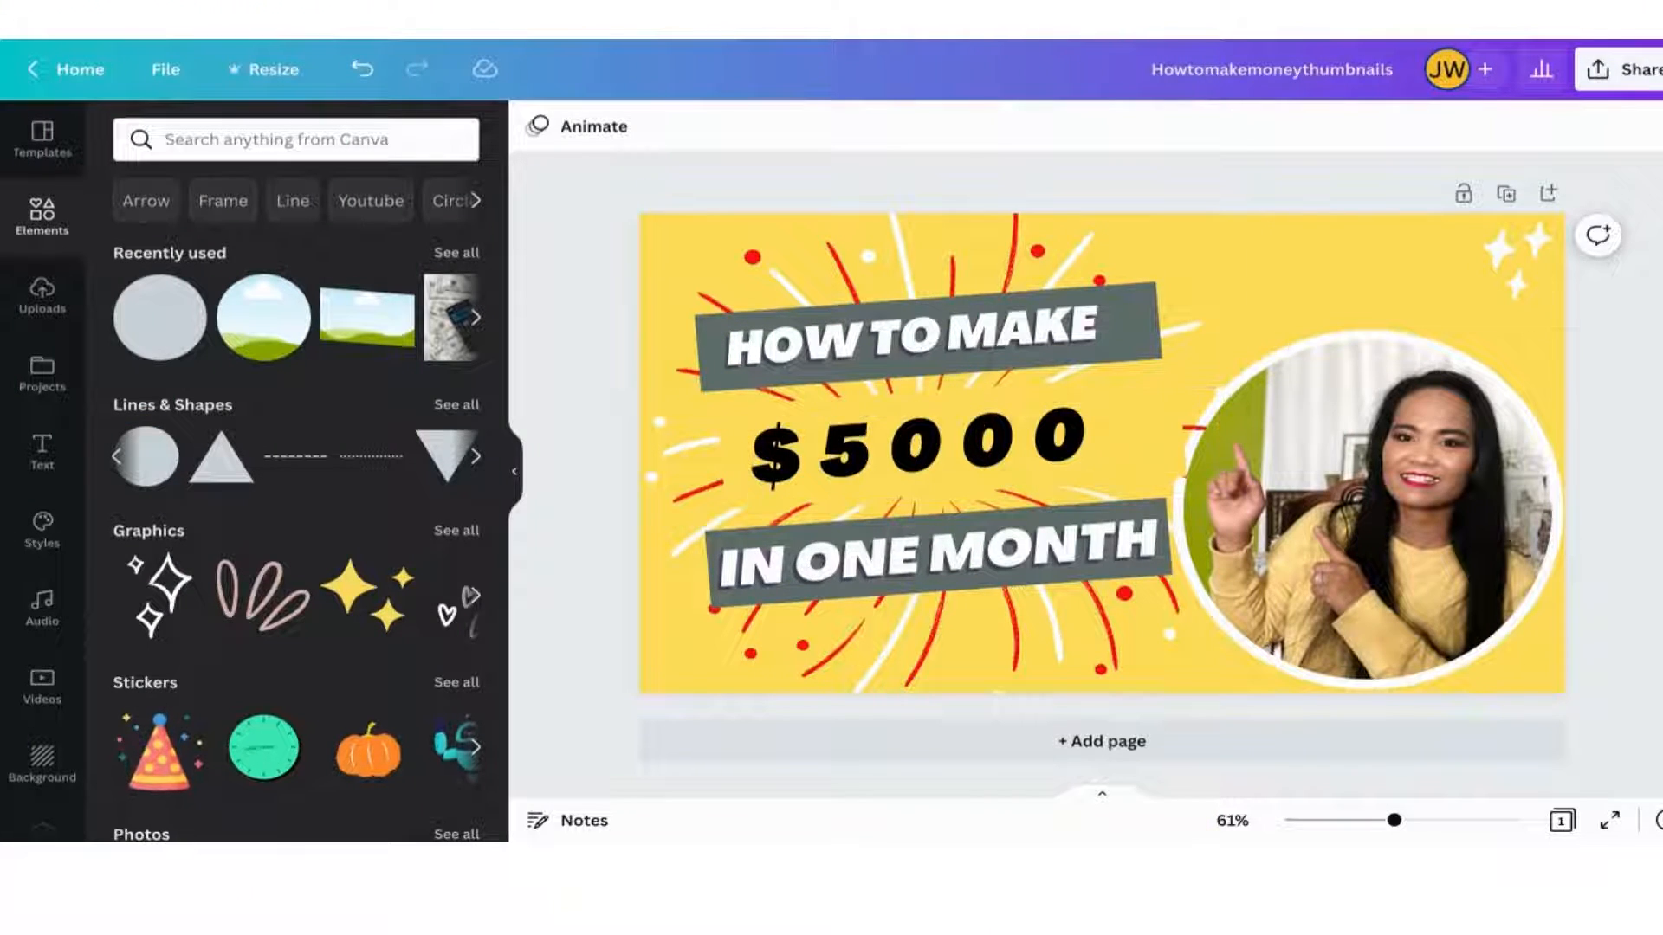
Step: Download the finished thumbnail as a JPG file
click(1645, 78)
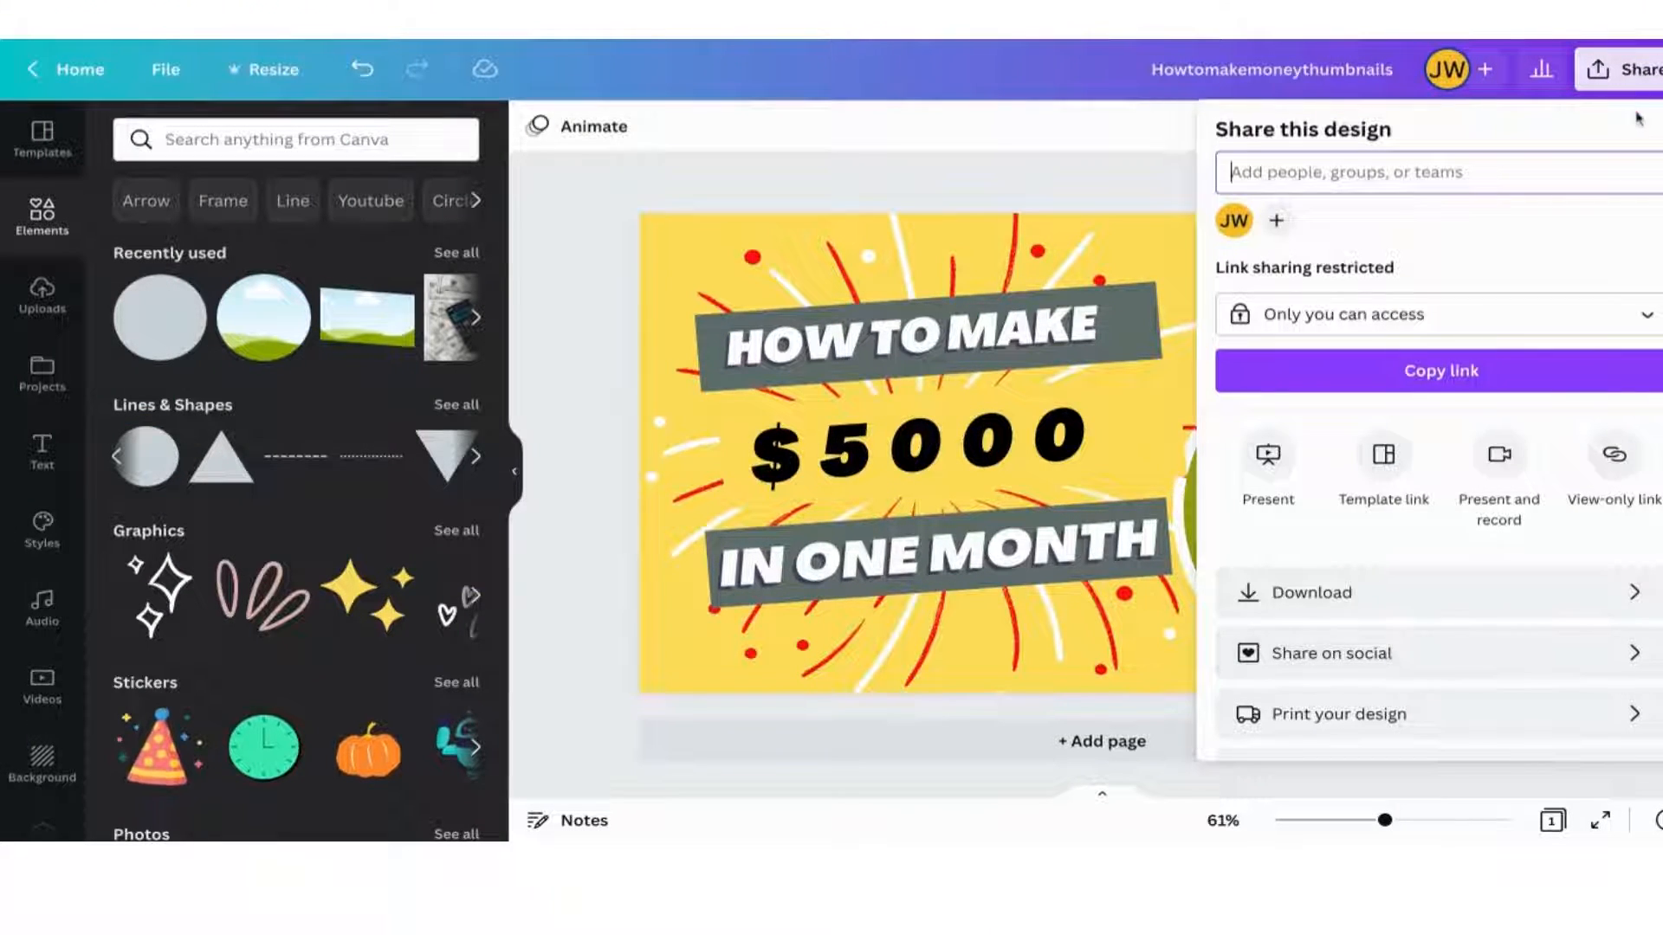
click(1628, 70)
click(1628, 69)
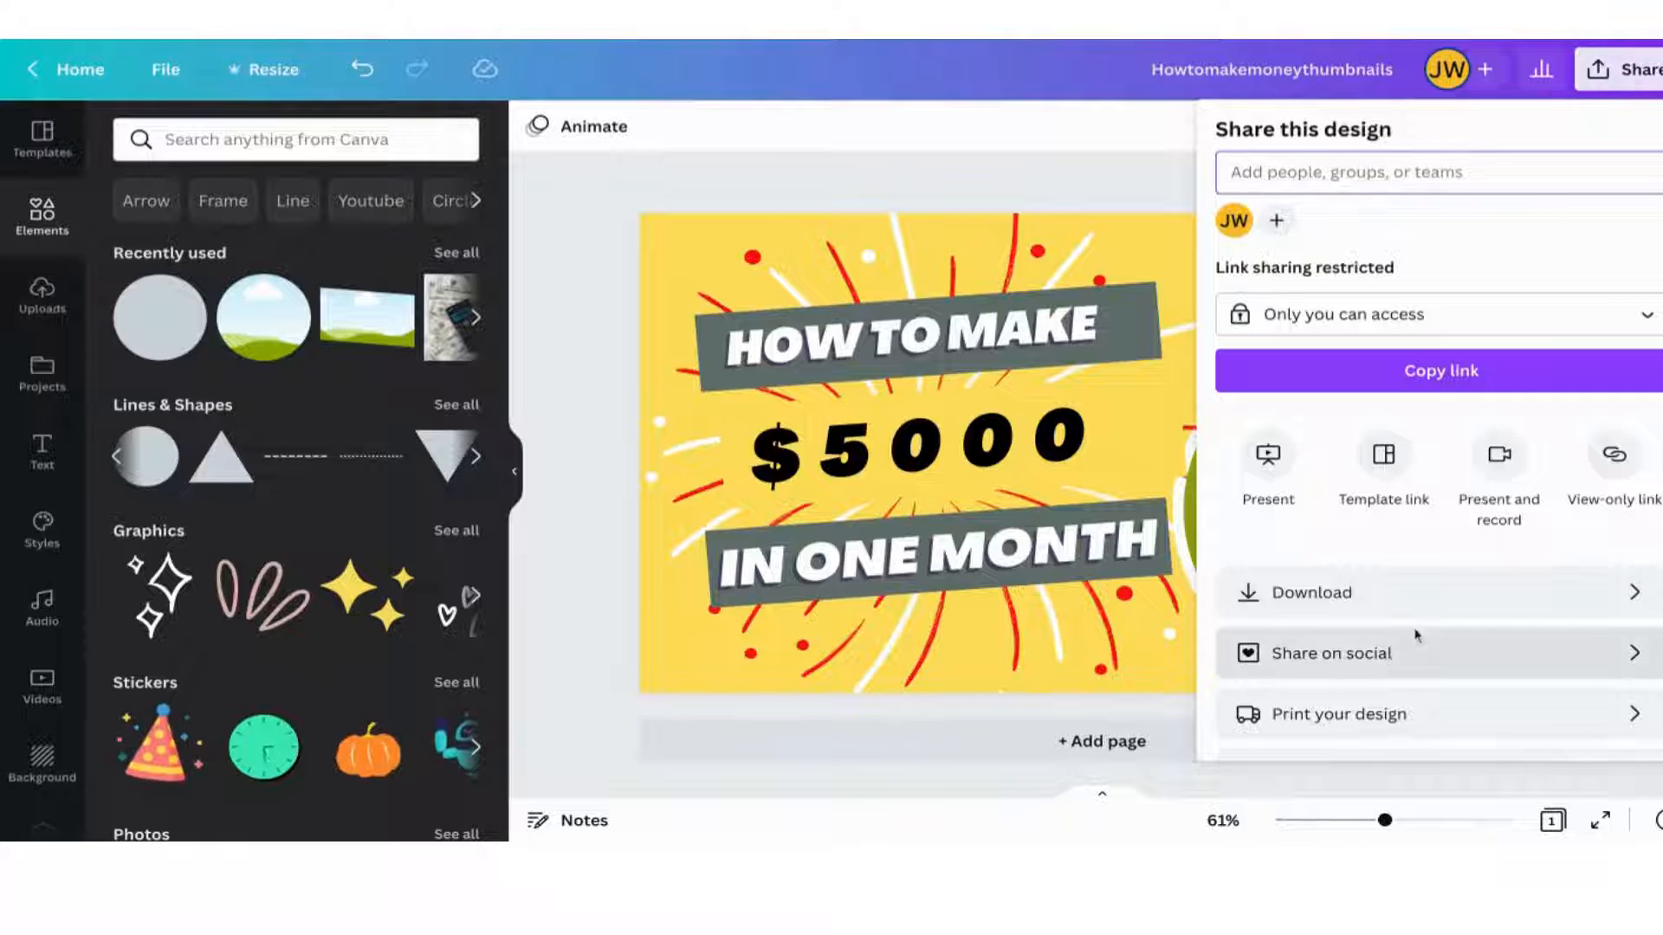
click(1371, 601)
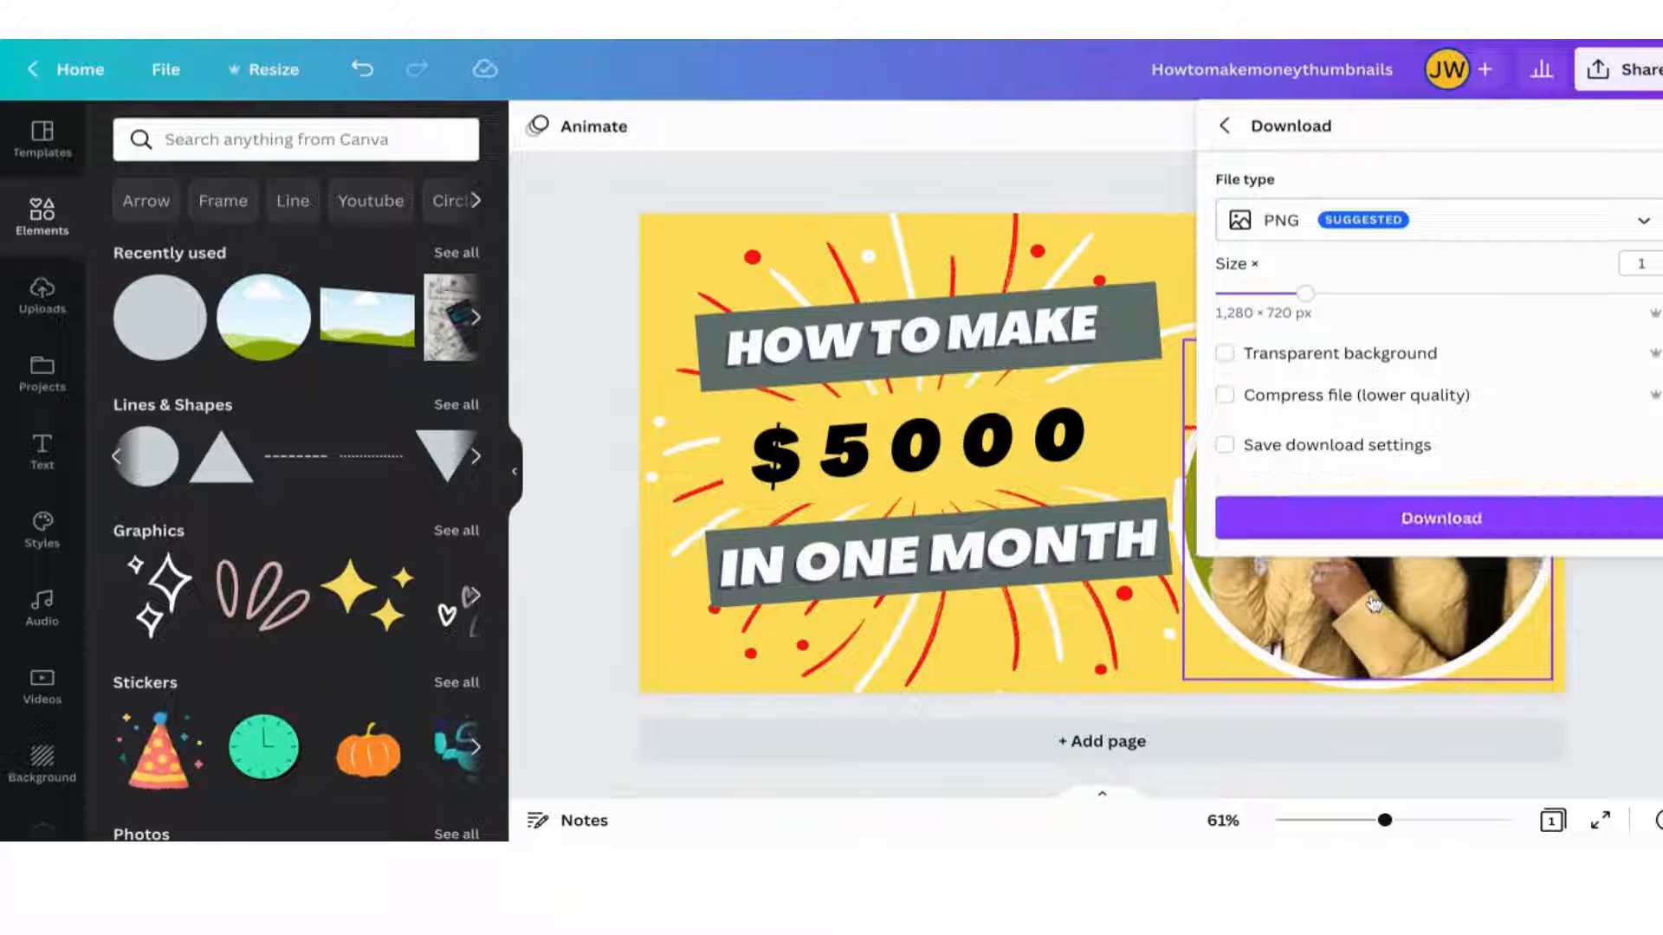
click(1362, 224)
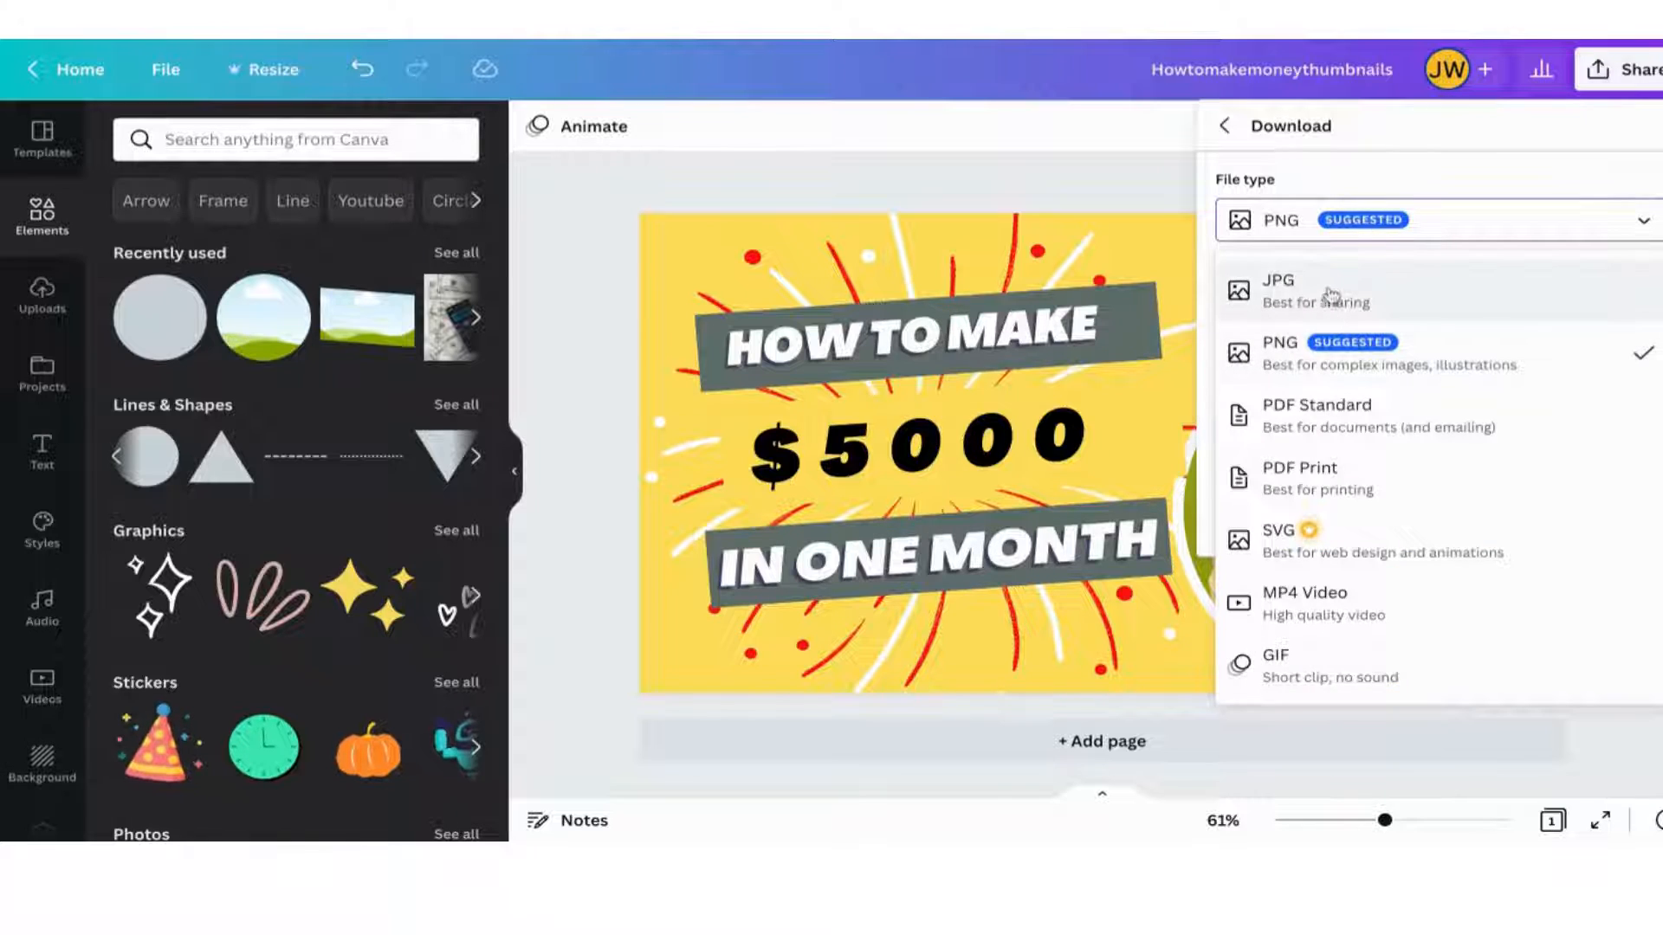
click(1329, 295)
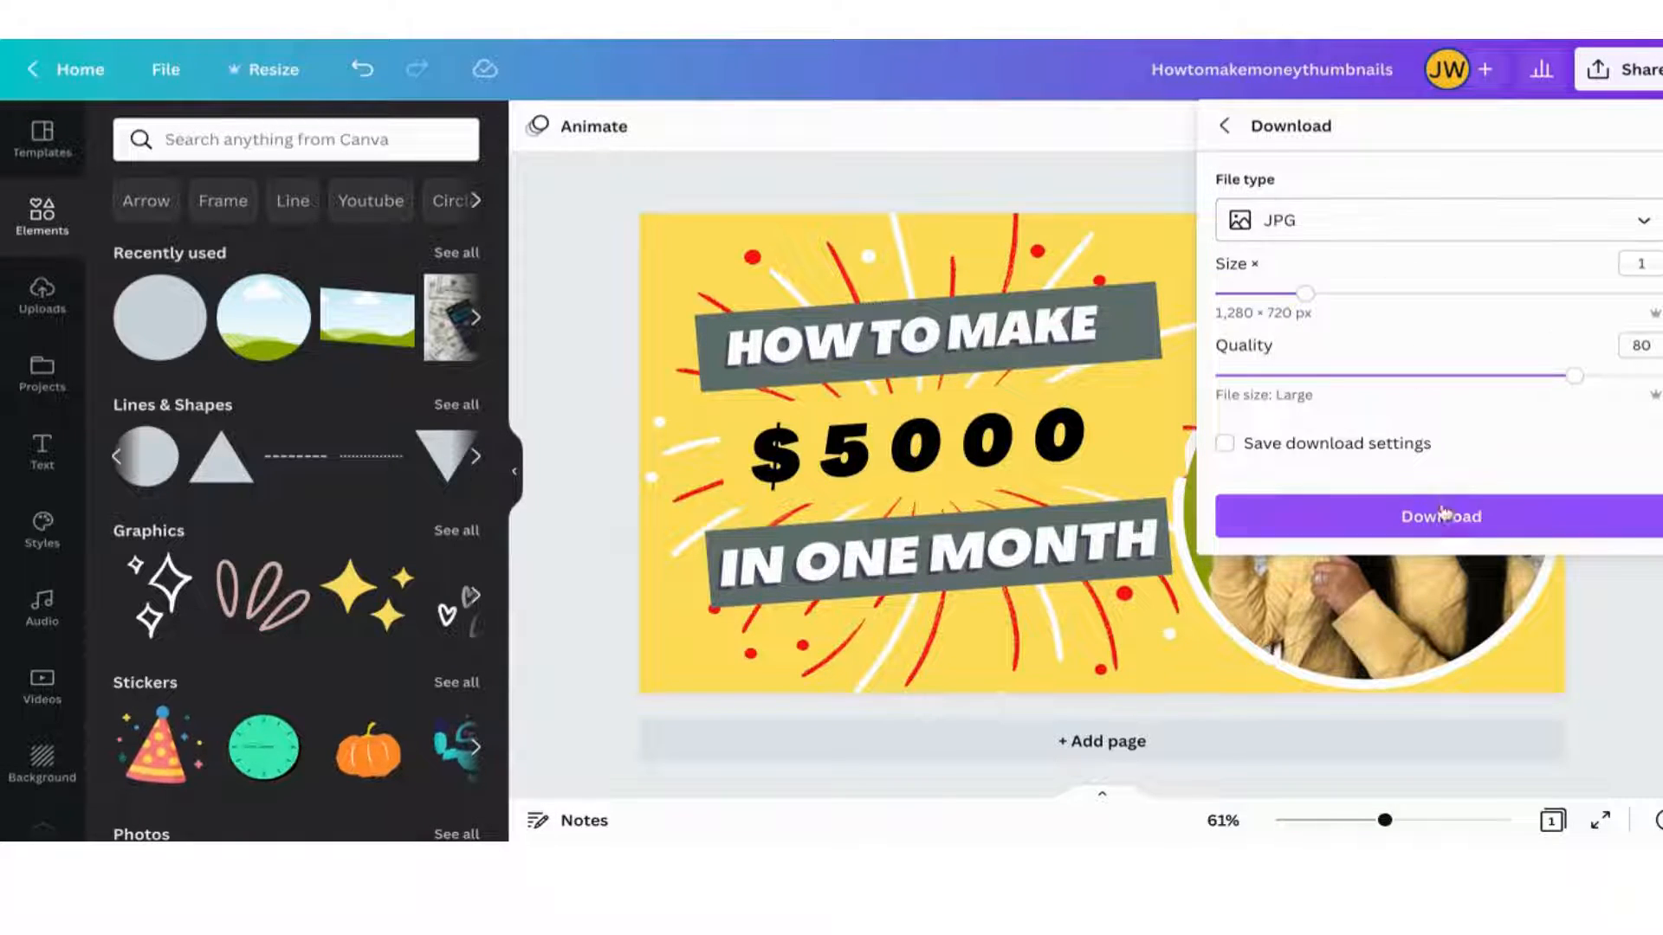
click(1411, 515)
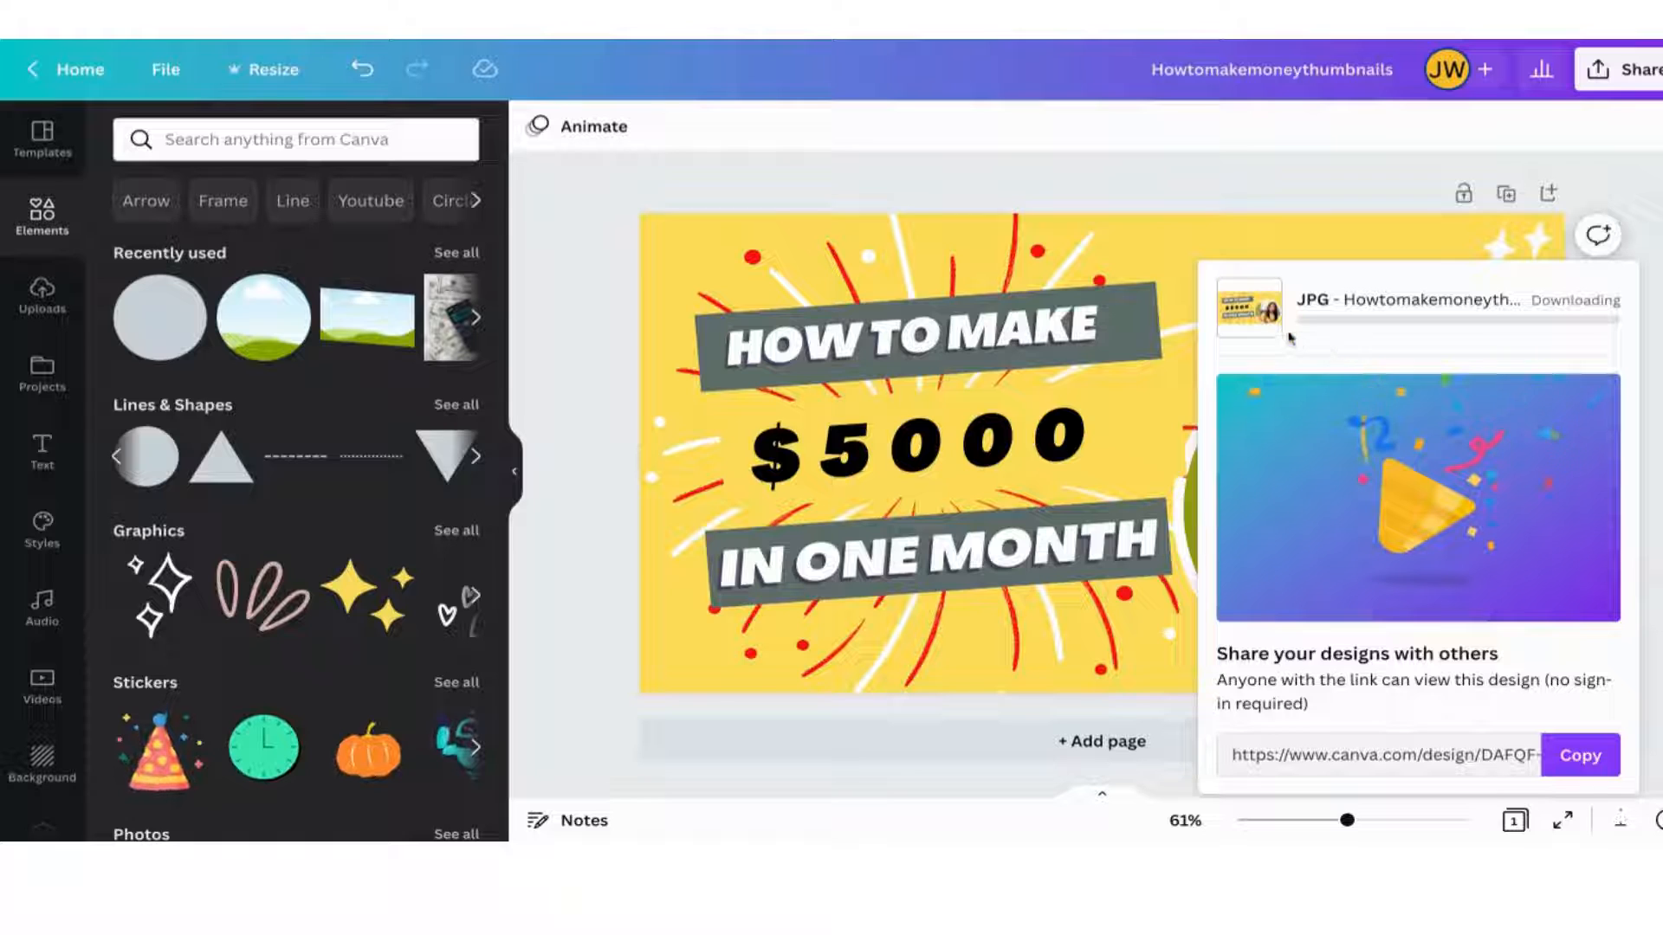